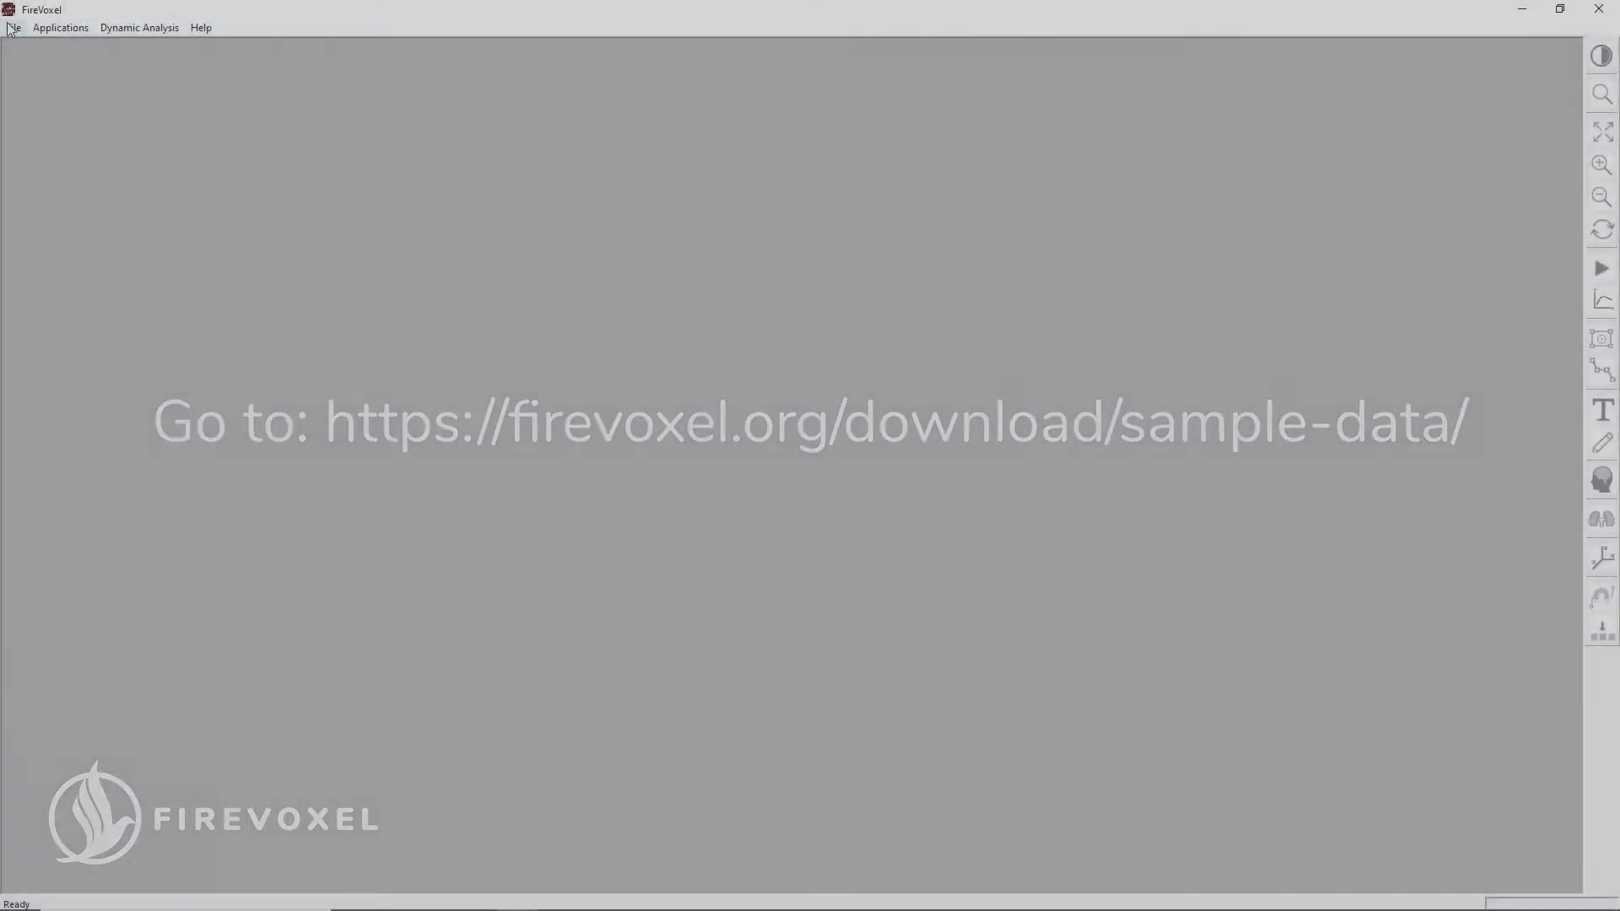
Step: Open the CT_abdom DICOM folder as a single document and load its series as a volume
left_click(13, 28)
left_click(54, 84)
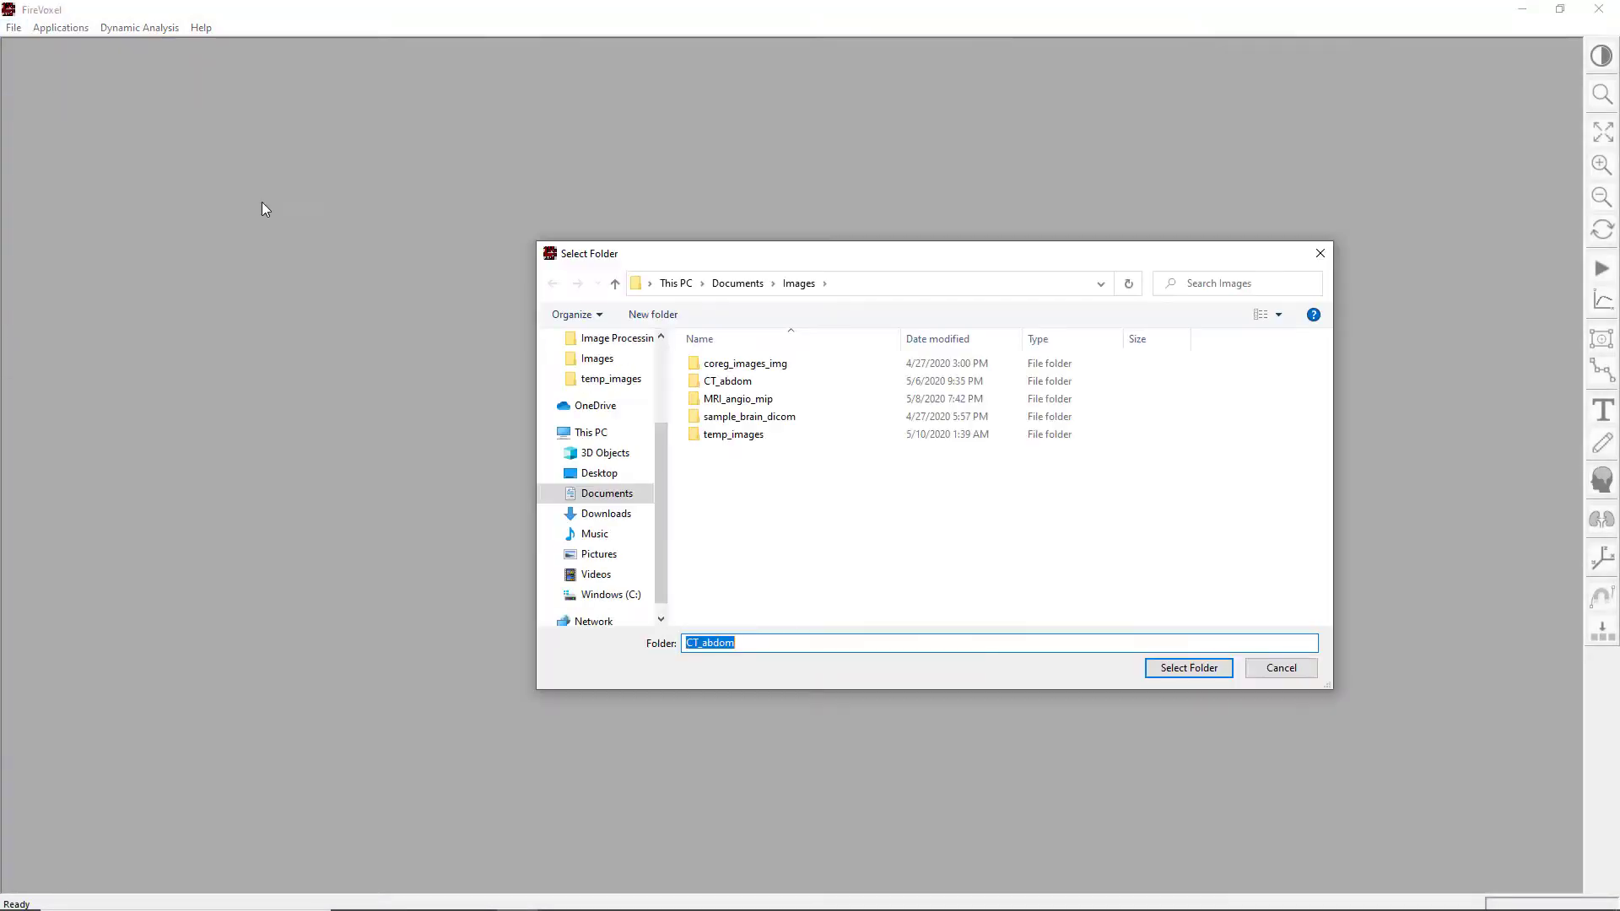
left_click(744, 381)
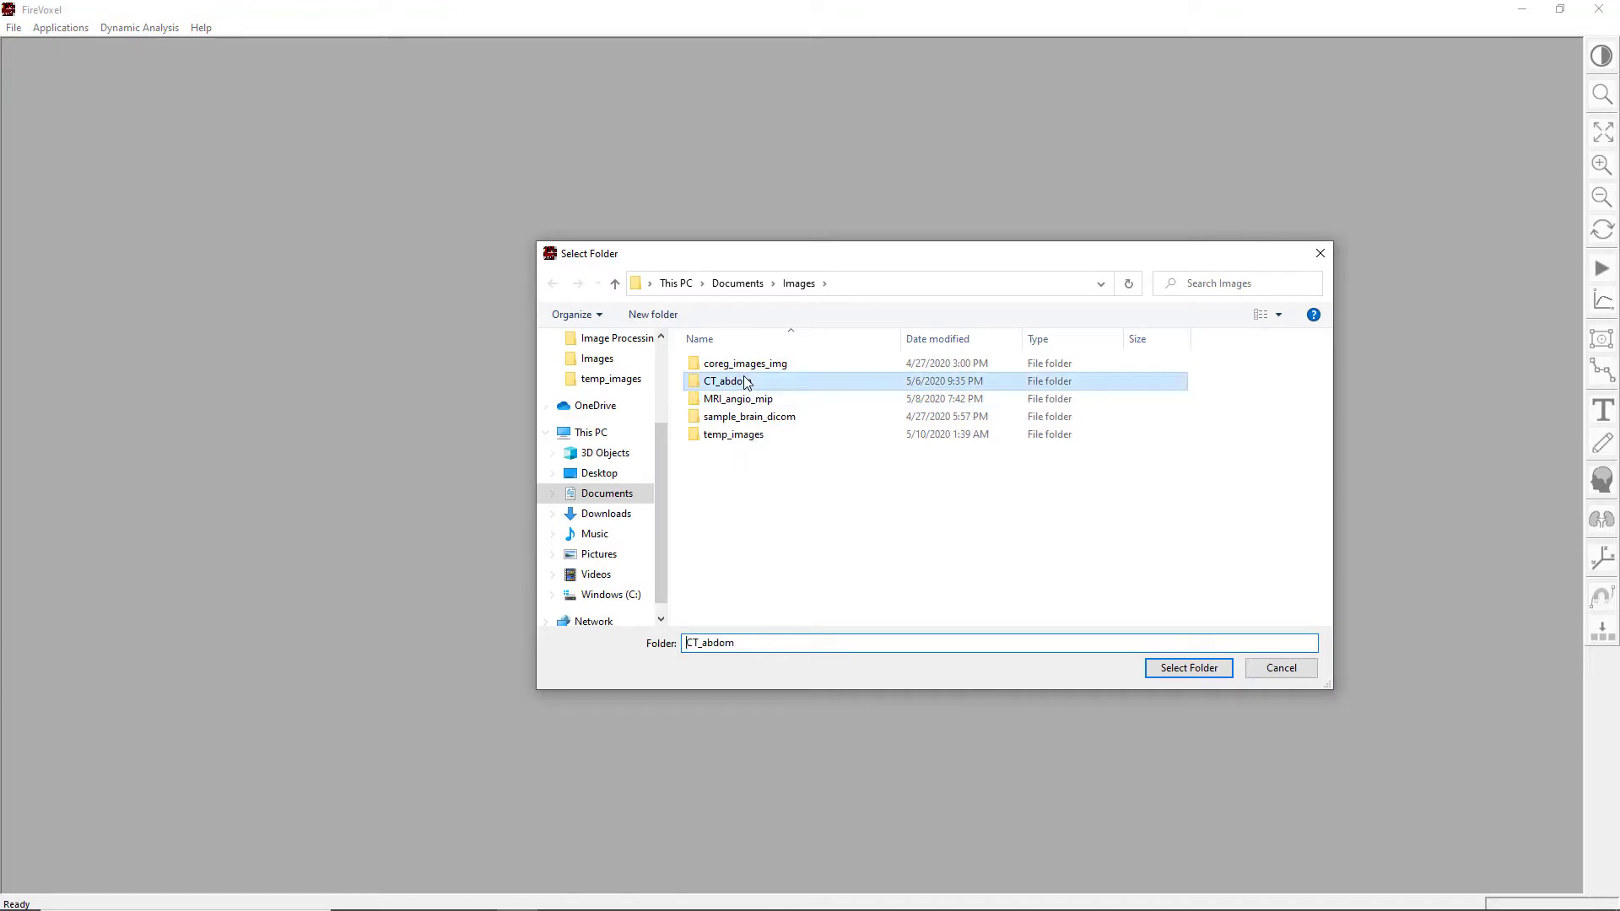
left_click(1221, 669)
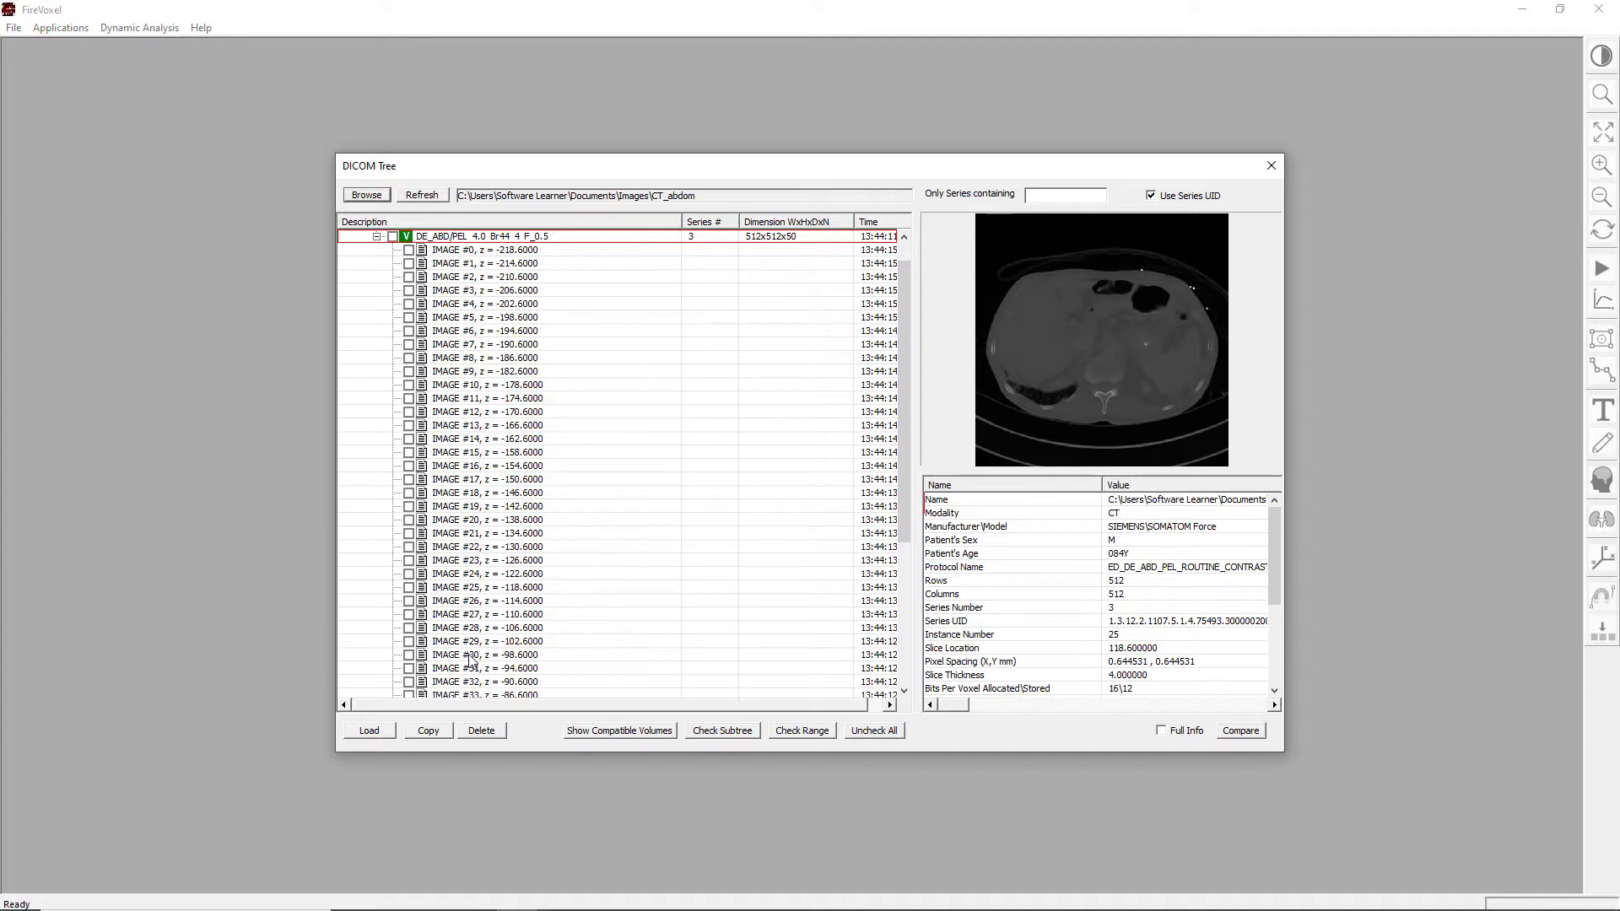
left_click(386, 734)
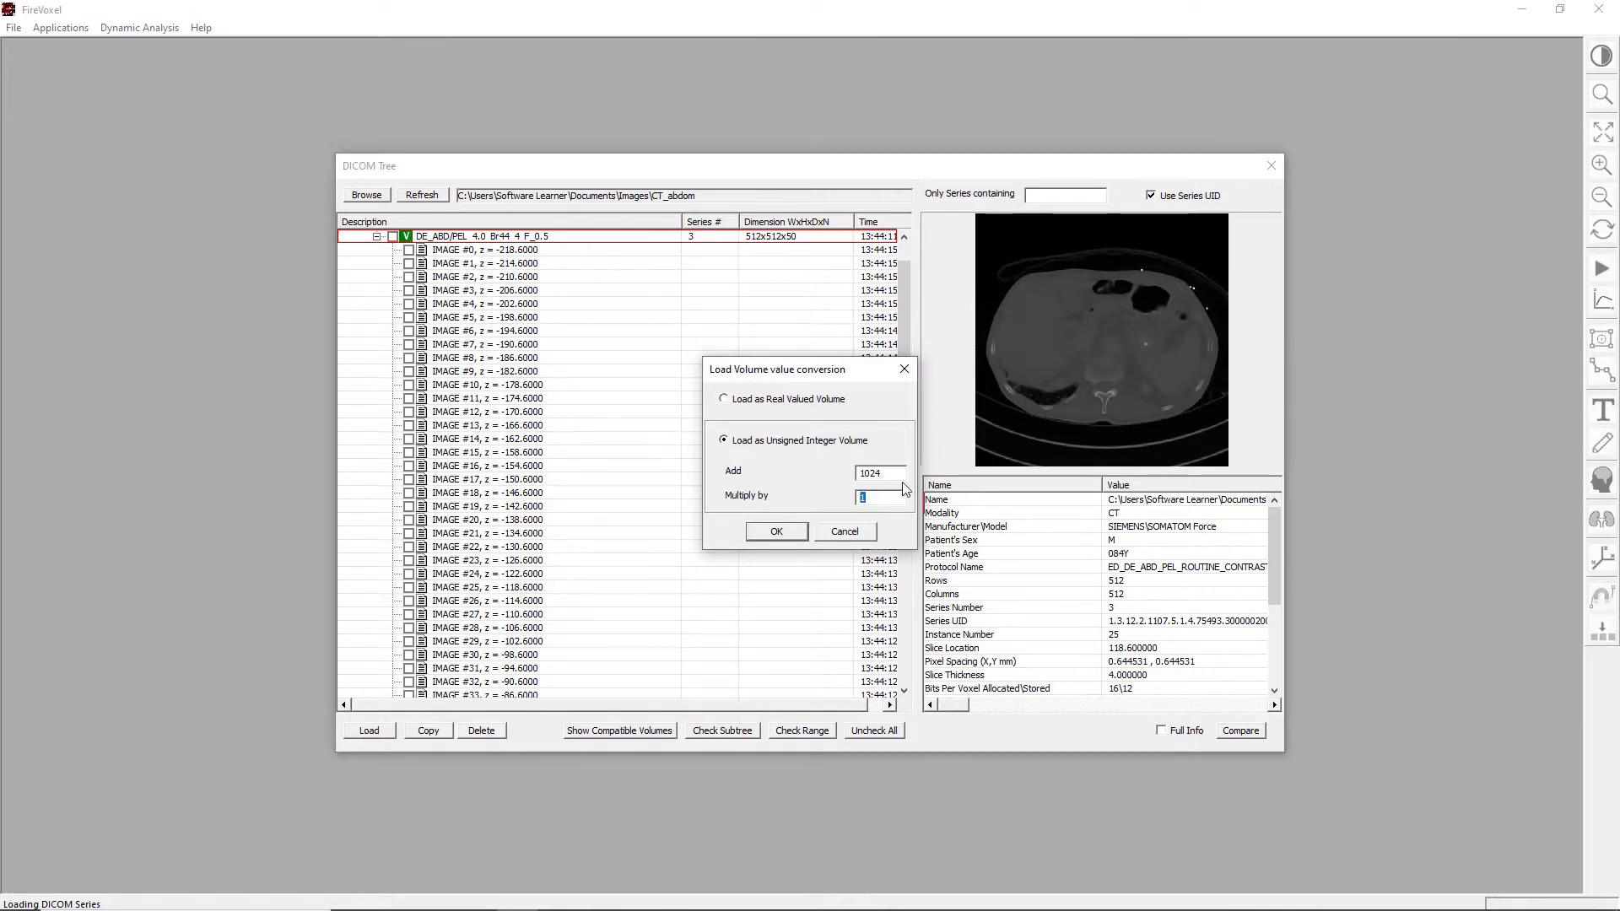
Step: Load the CT series as an unsigned integer volume with Add 1024 and Multiply 1
left_click_drag(901, 472, 823, 467)
left_click(777, 531)
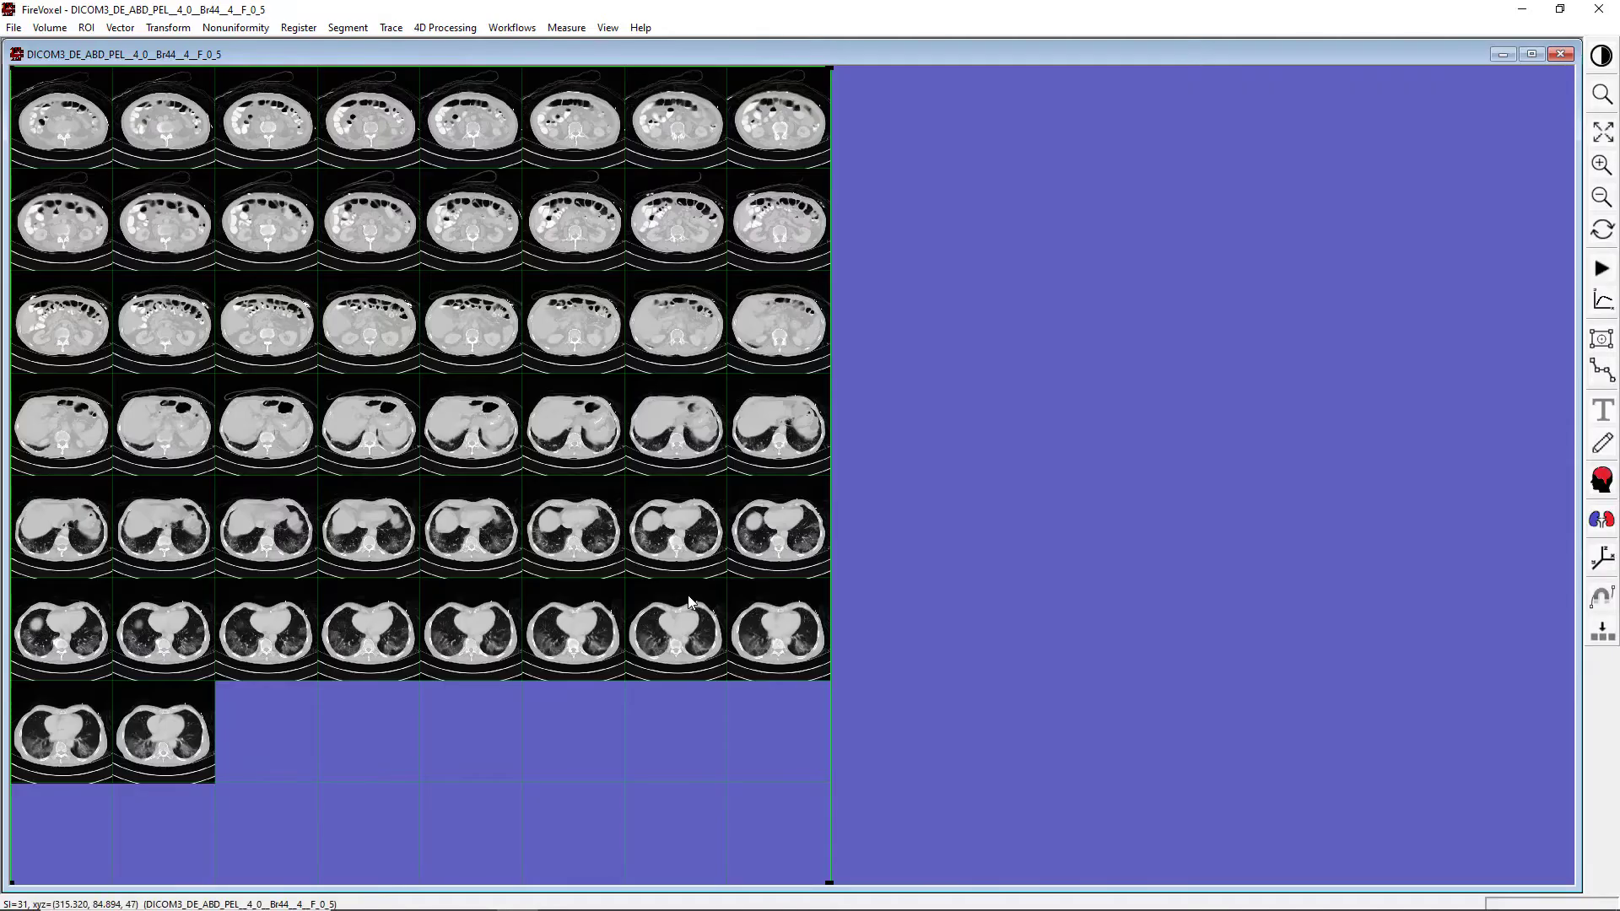
Step: Save the loaded volume as the FireVoxel document ct_abd
left_click(13, 27)
left_click(51, 147)
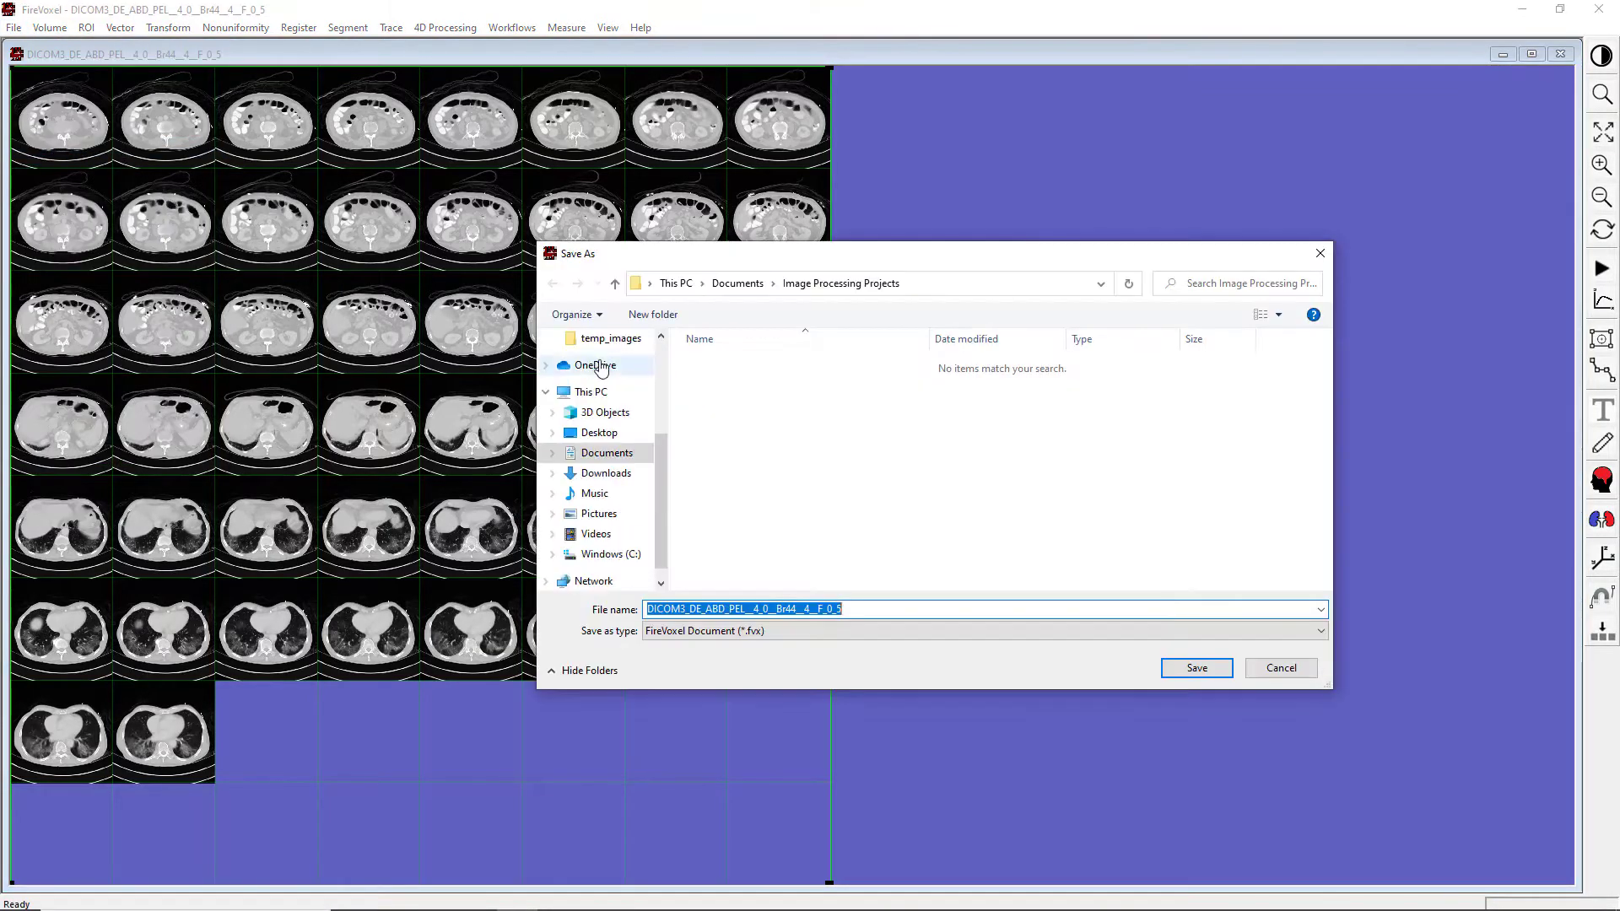
type("ct_abd")
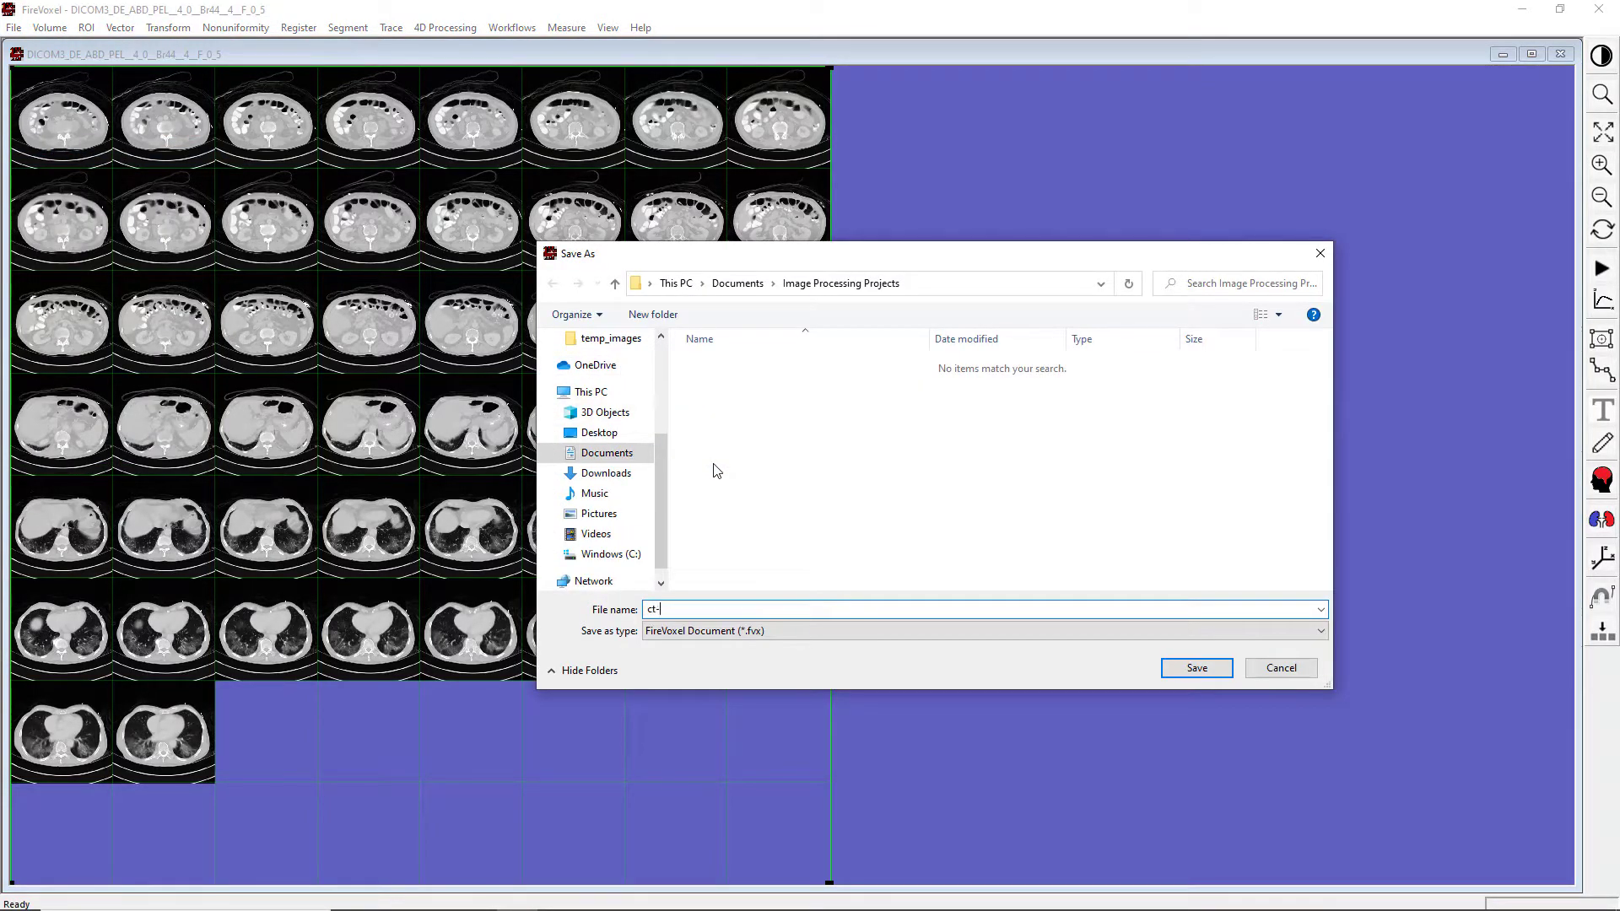
key("Return")
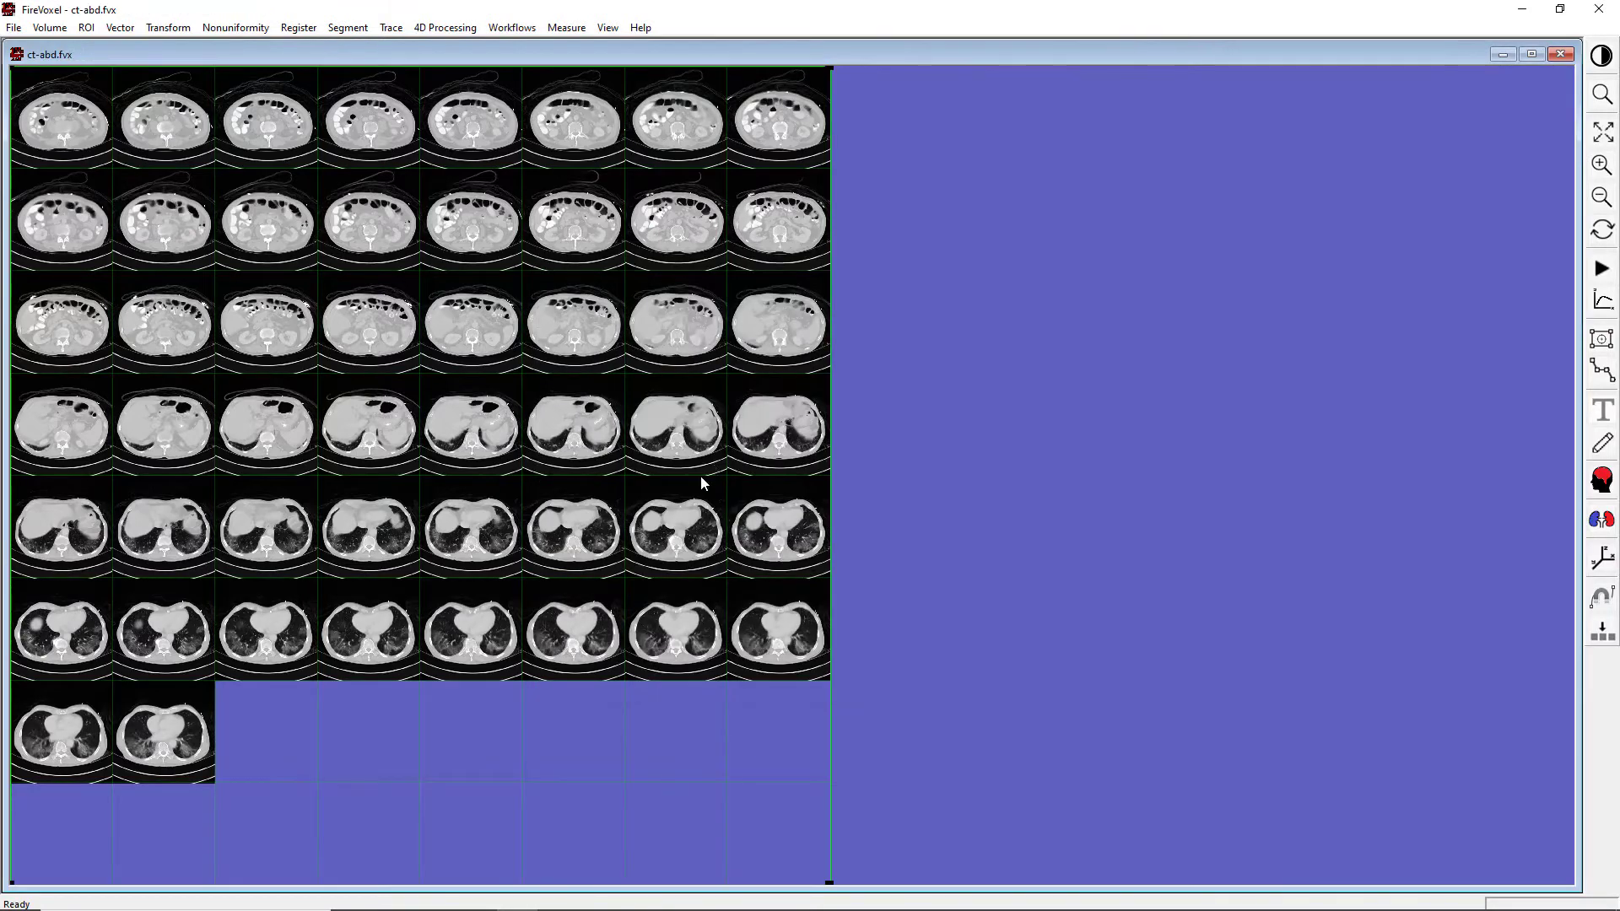
Step: Enlarge one chest slice from the mosaic and switch on the Width/Level tool
double_click(270, 626)
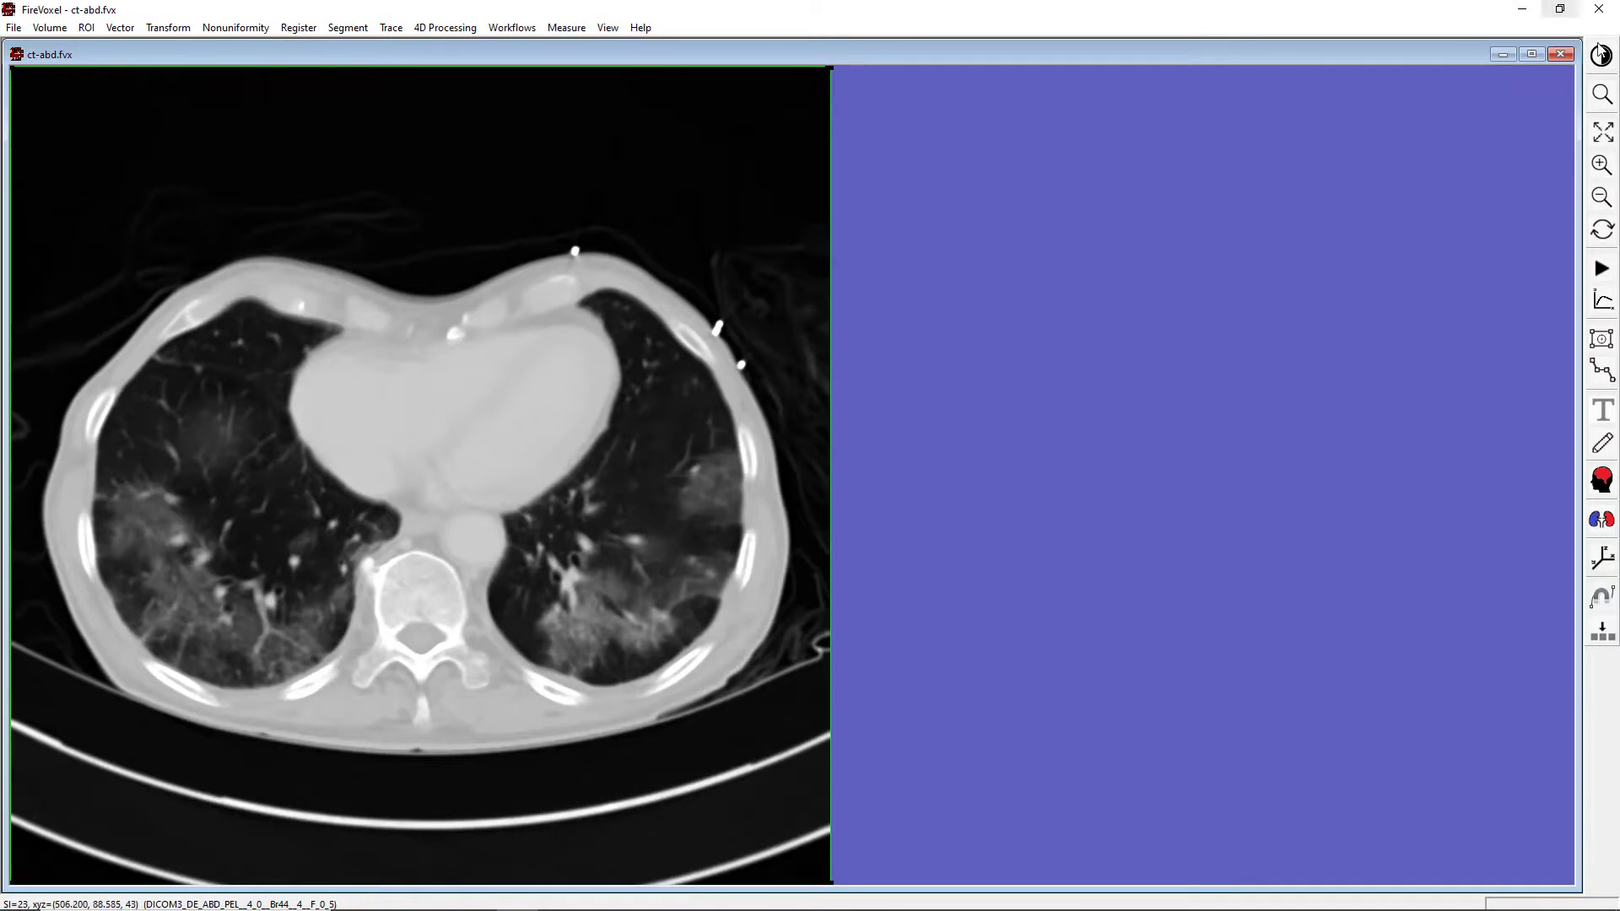
left_click(1606, 56)
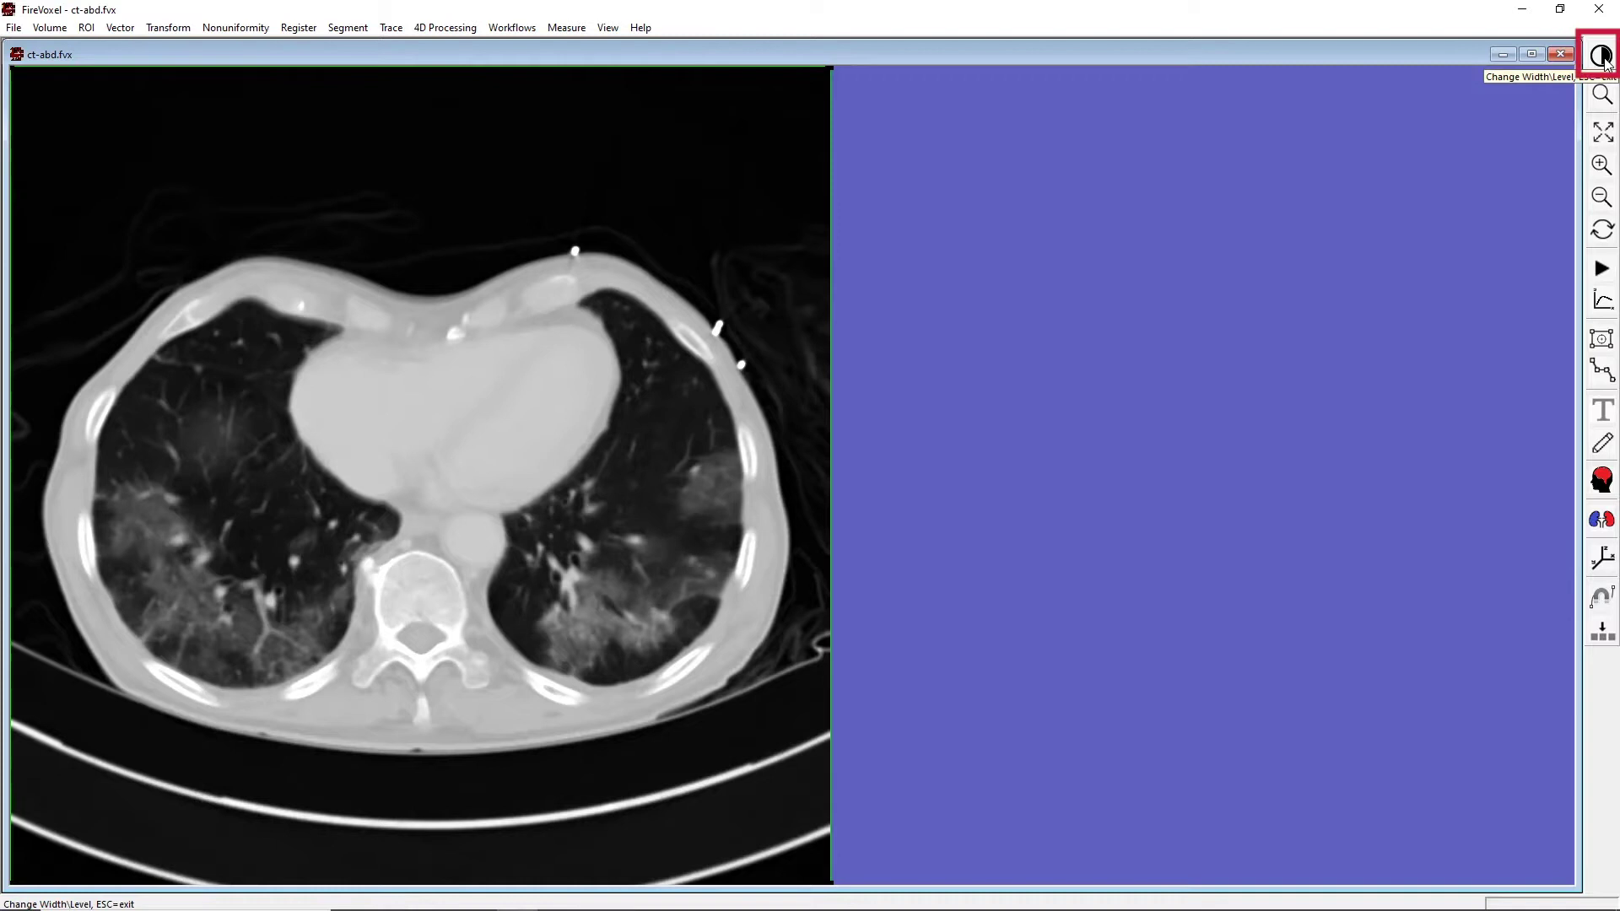
Step: Adjust width/level until the lungs are black and soft tissue mid-grey, then advance a few slices
left_click(1604, 58)
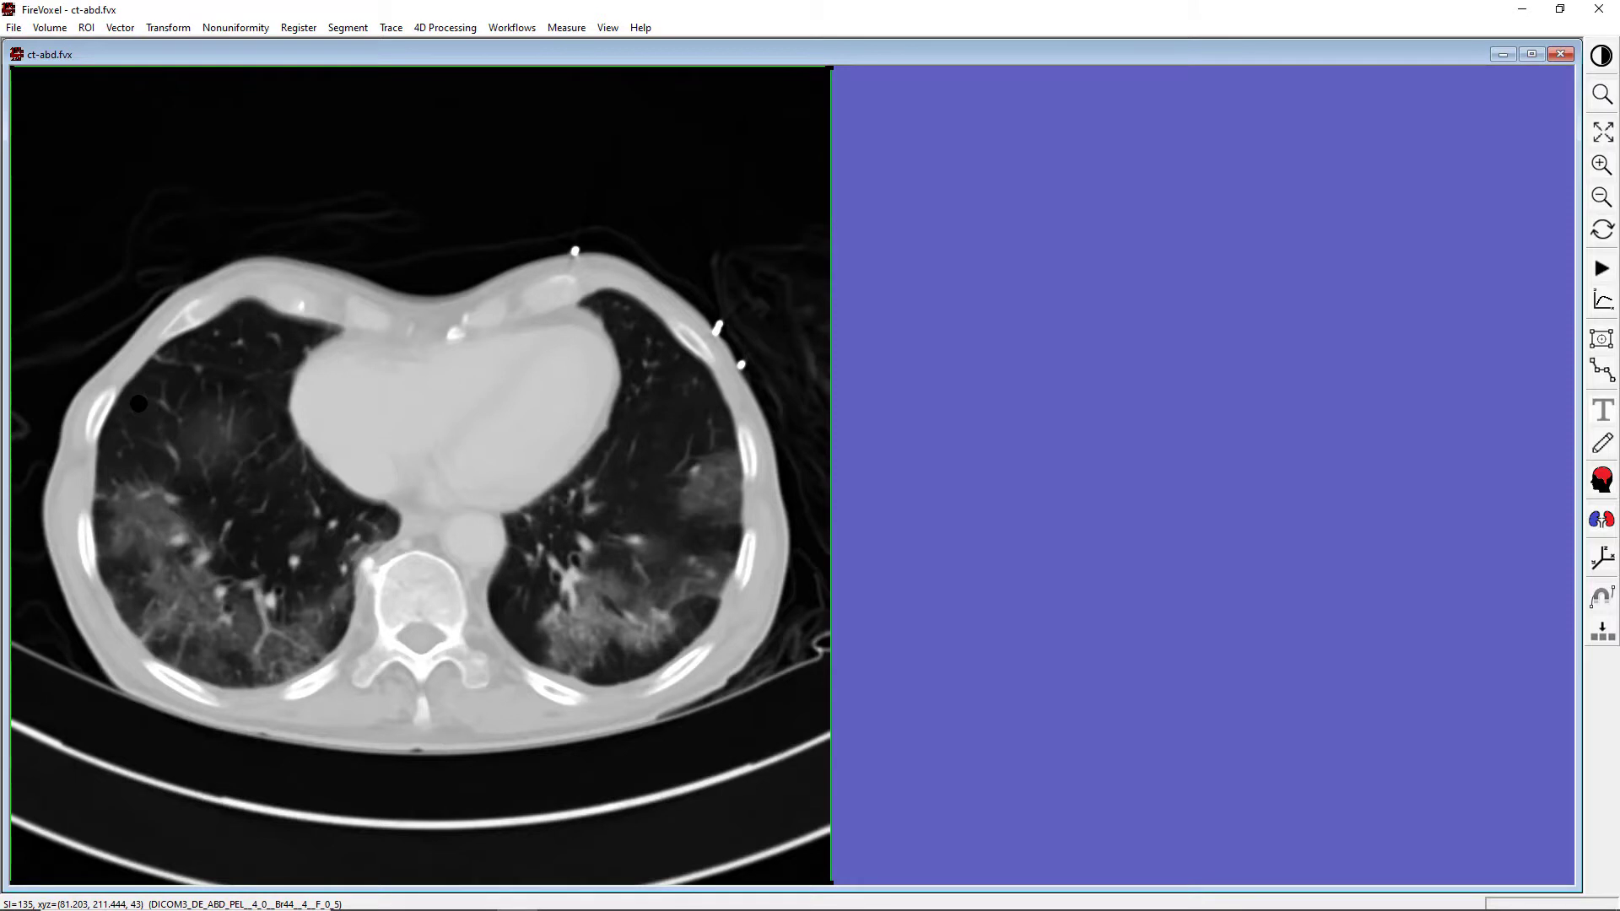
left_click_drag(139, 404, 453, 397)
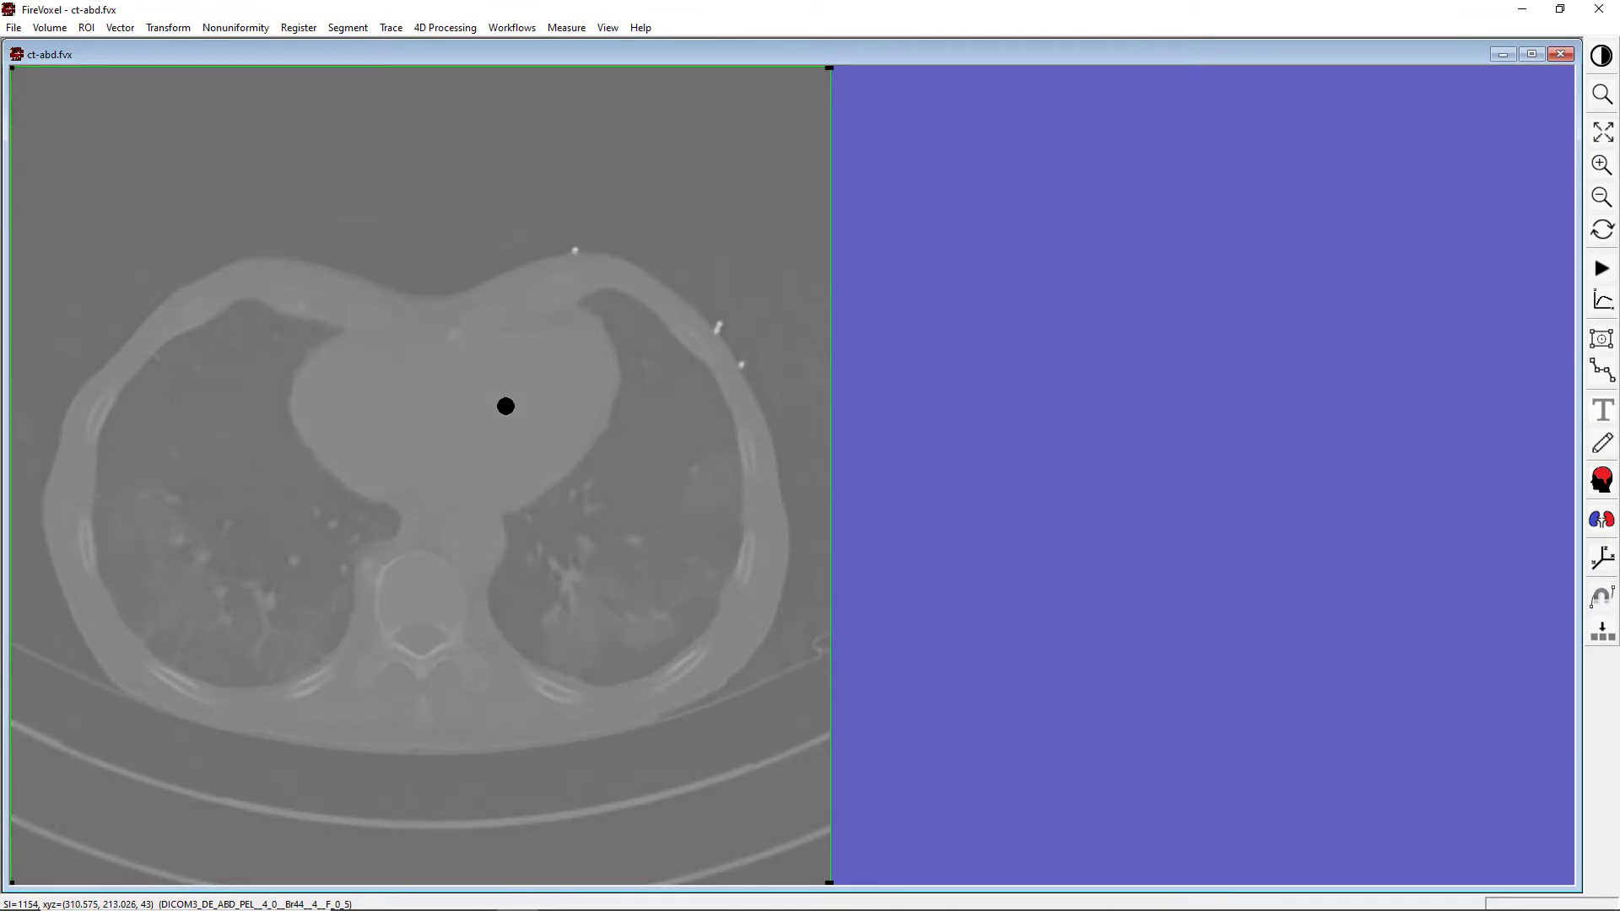
left_click_drag(415, 405, 167, 405)
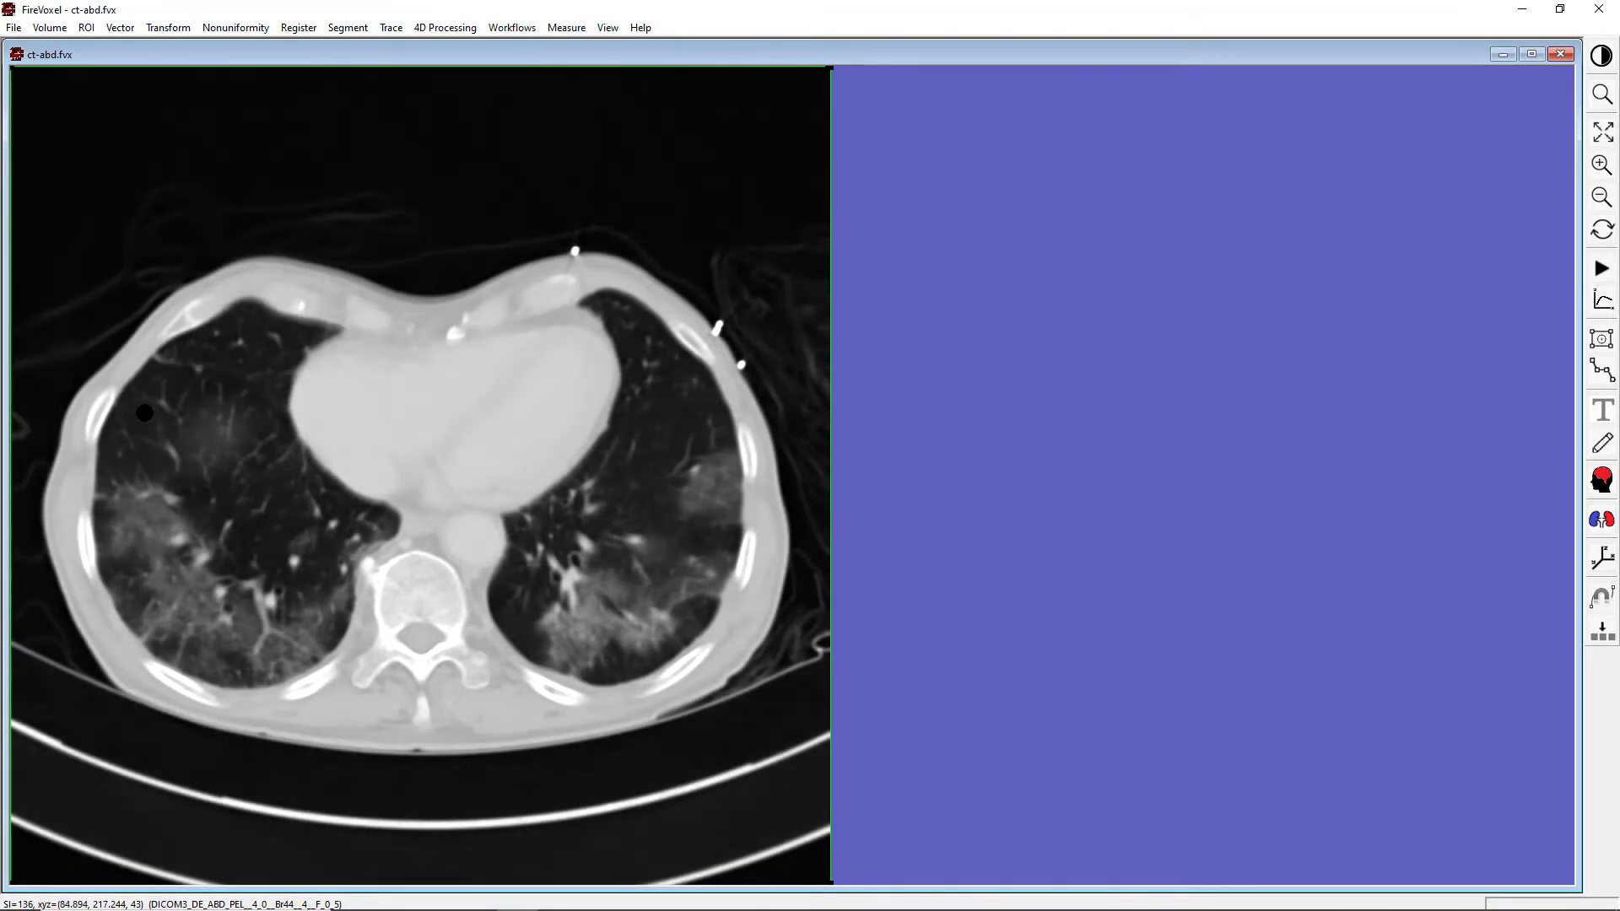
mouse_move(145, 413)
left_mouse_down()
mouse_move(170, 312)
mouse_move(160, 245)
mouse_move(140, 443)
left_mouse_up()
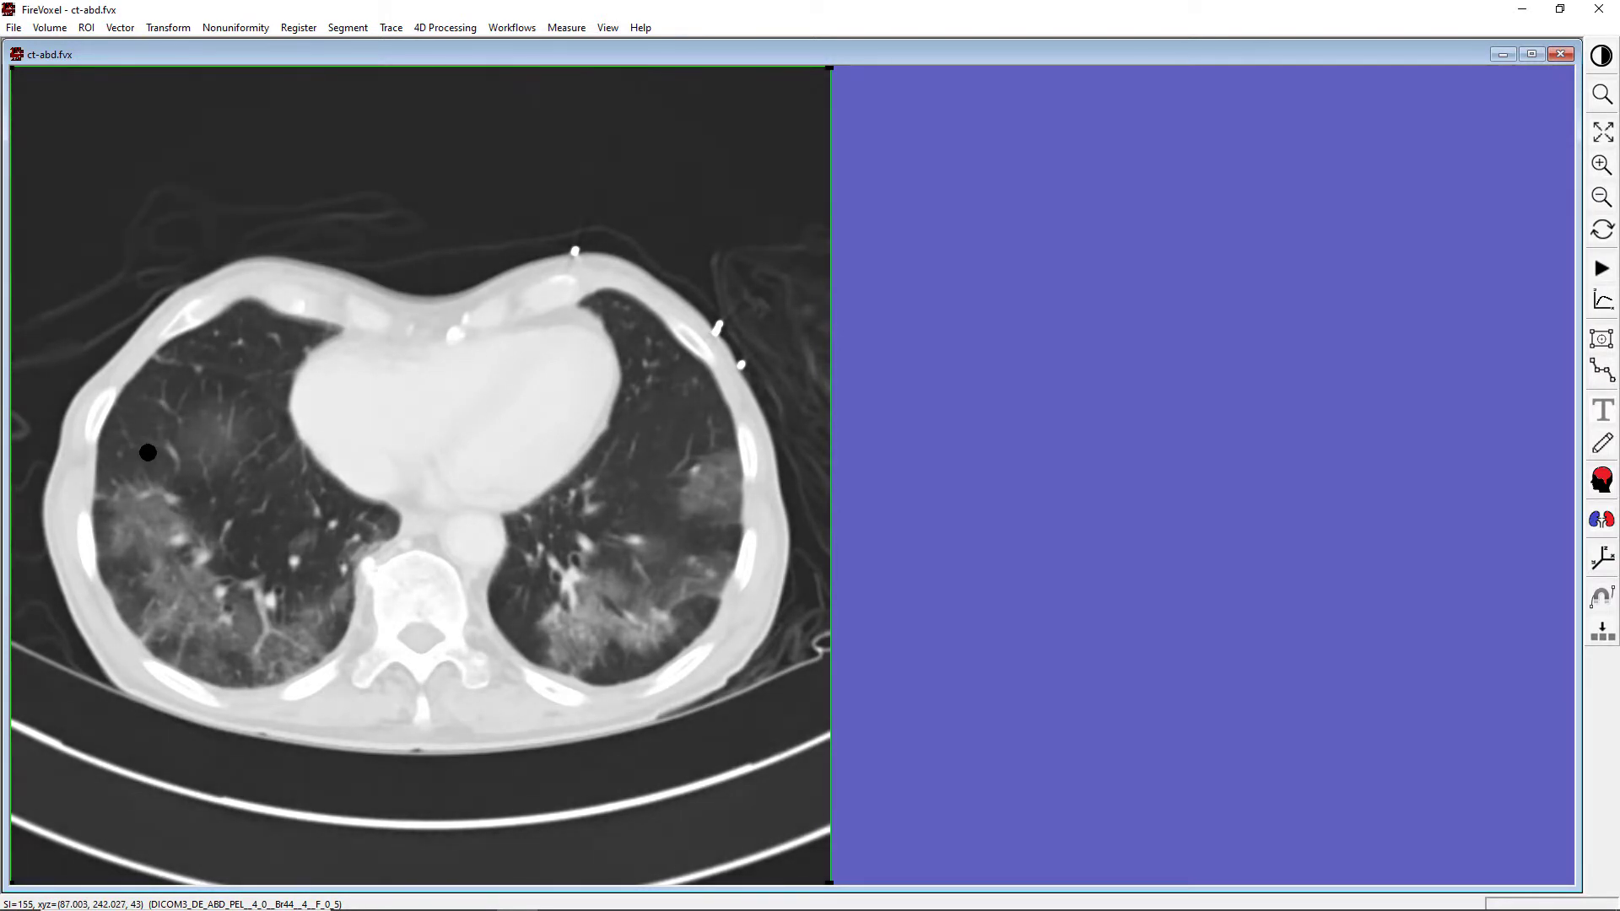
left_click_drag(148, 453, 160, 326)
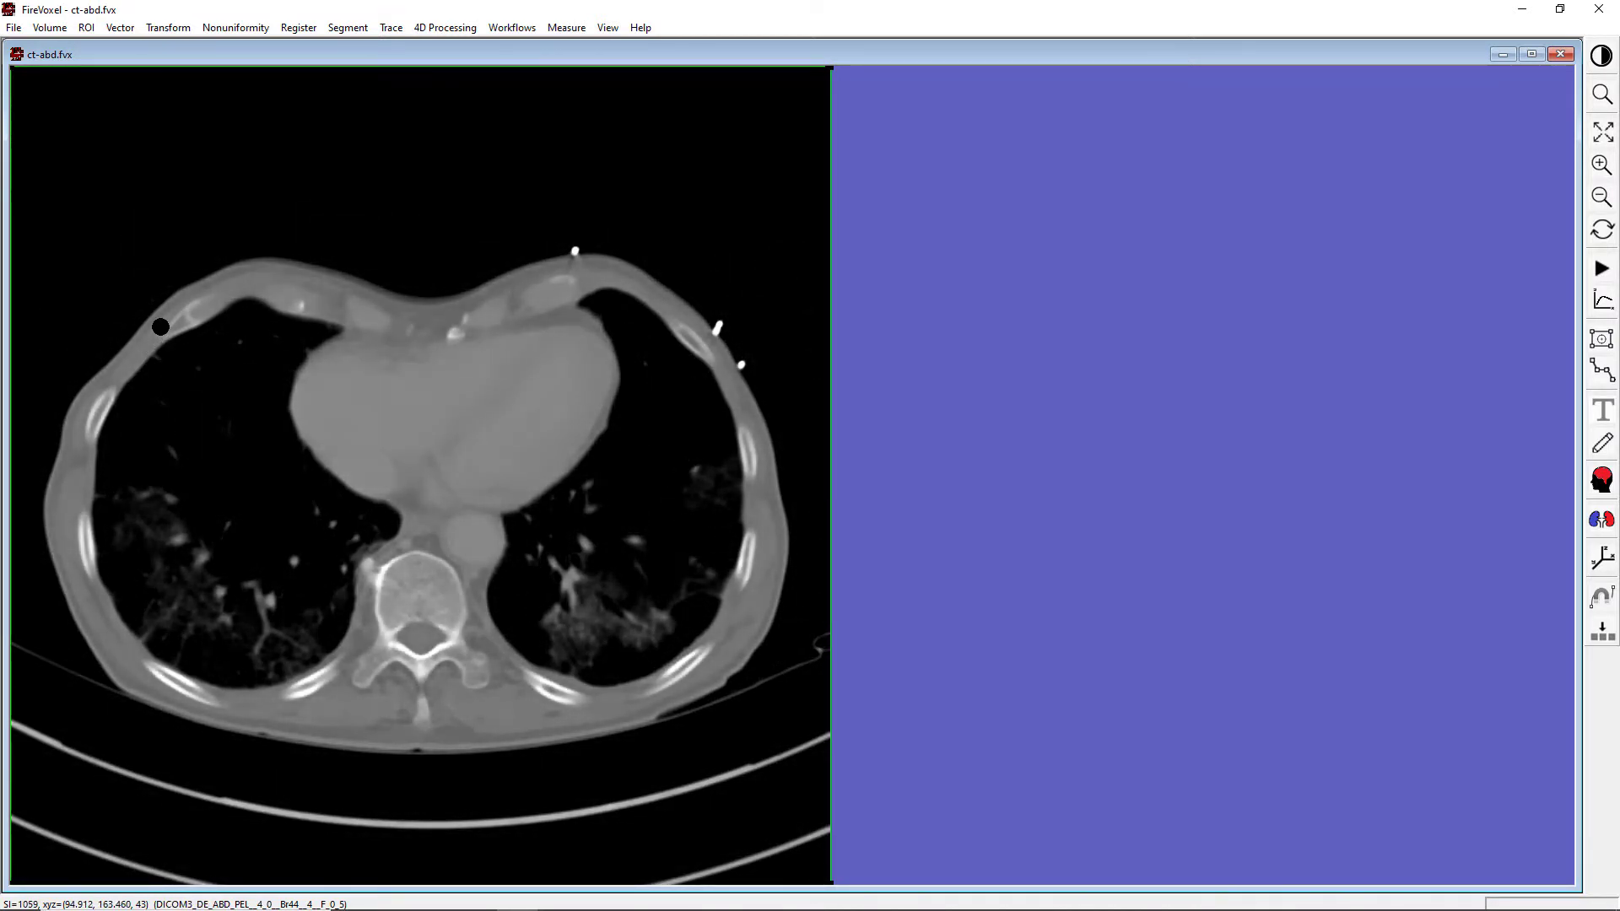
scroll(189, 388, "down", 5)
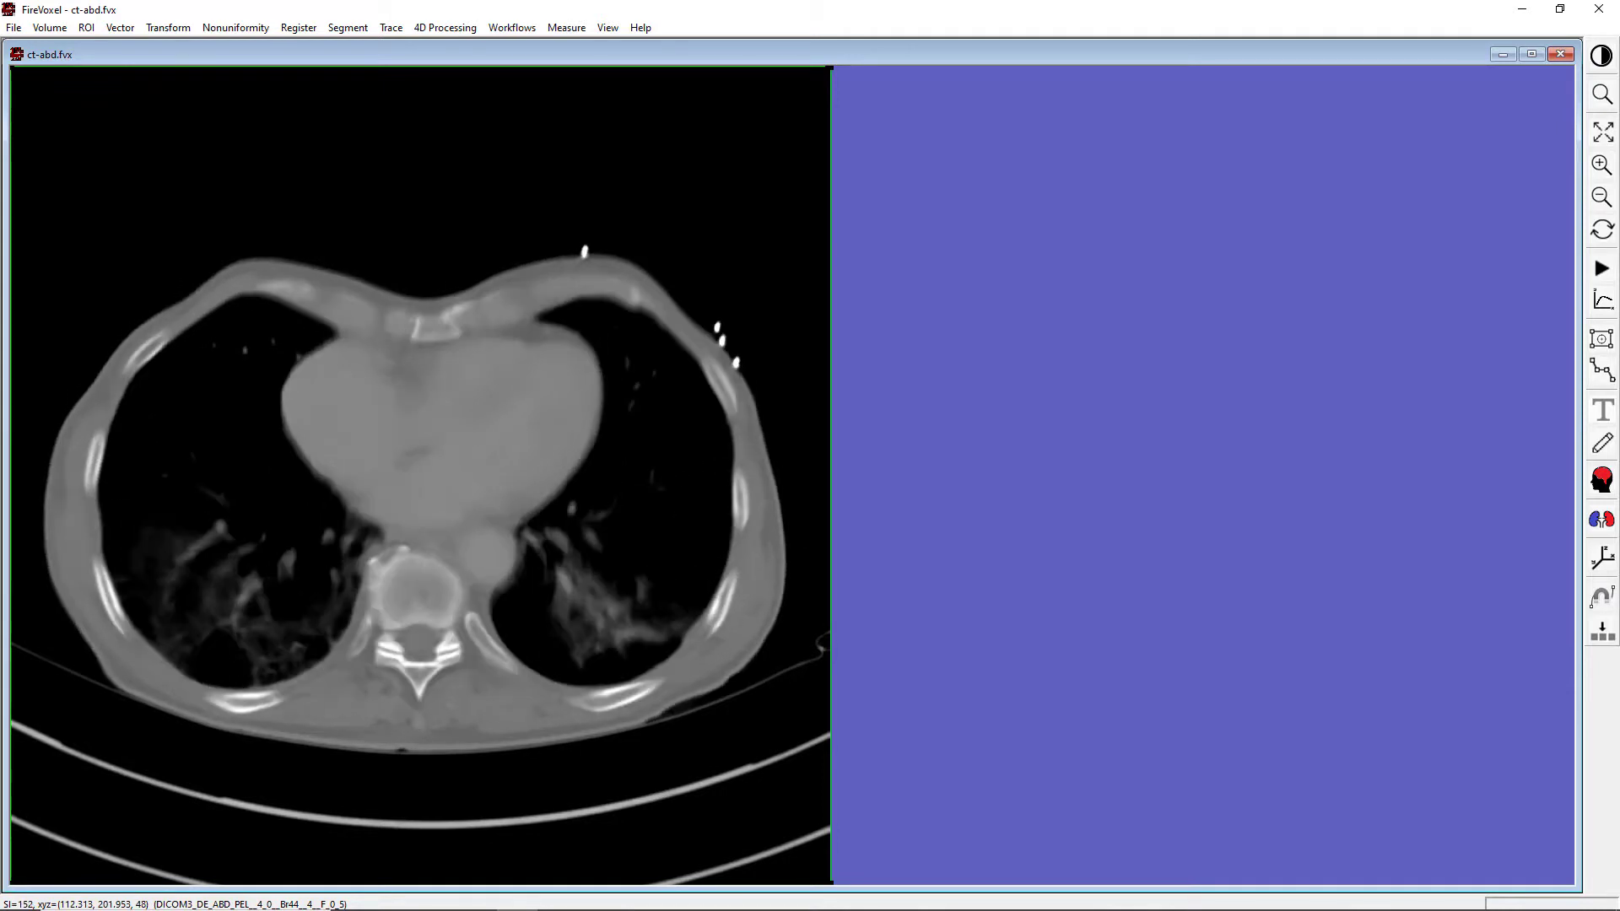
scroll(188, 388, "down", 2)
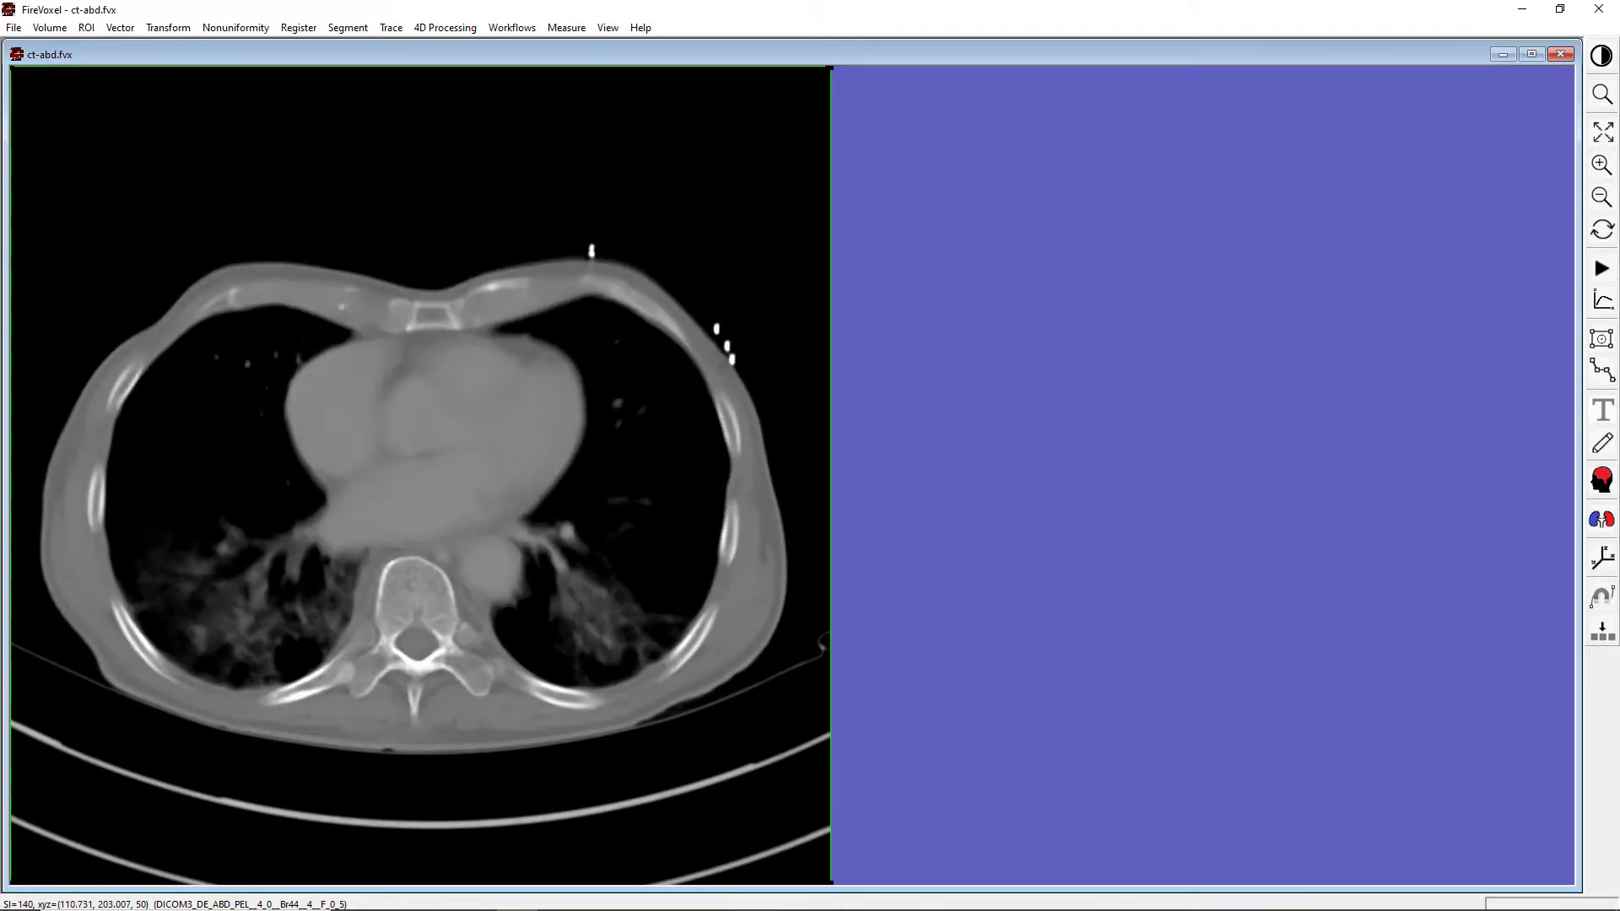
Step: Return to the mosaic, show a kidney-level slice alone, and raise its contrast
key("m")
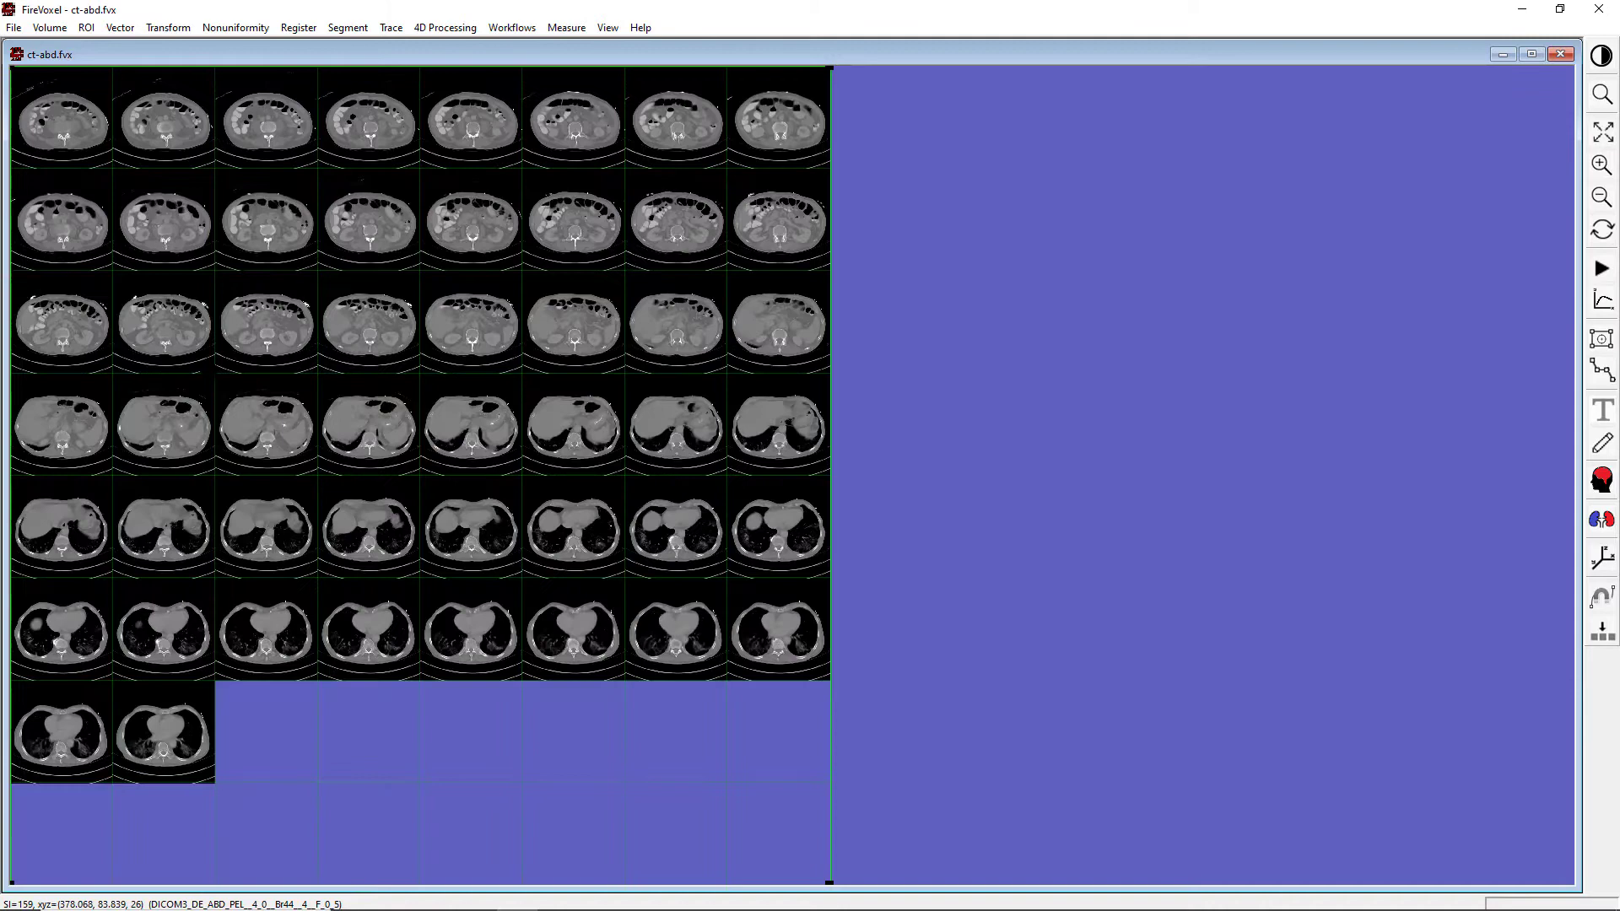
double_click(350, 322)
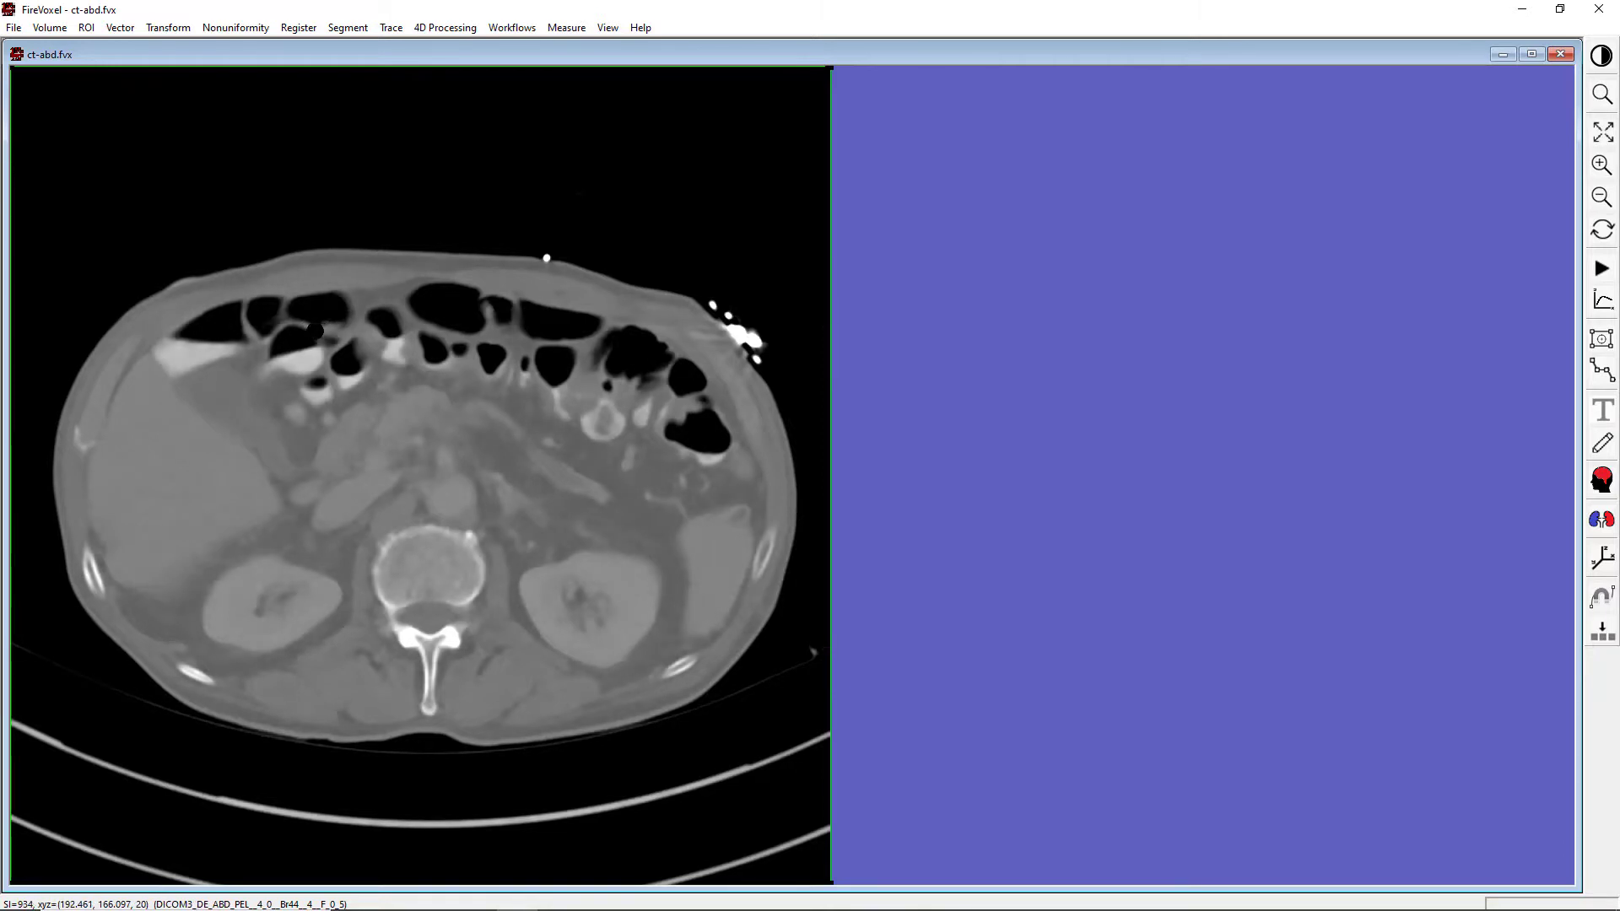
right_click_drag(287, 326, 237, 329)
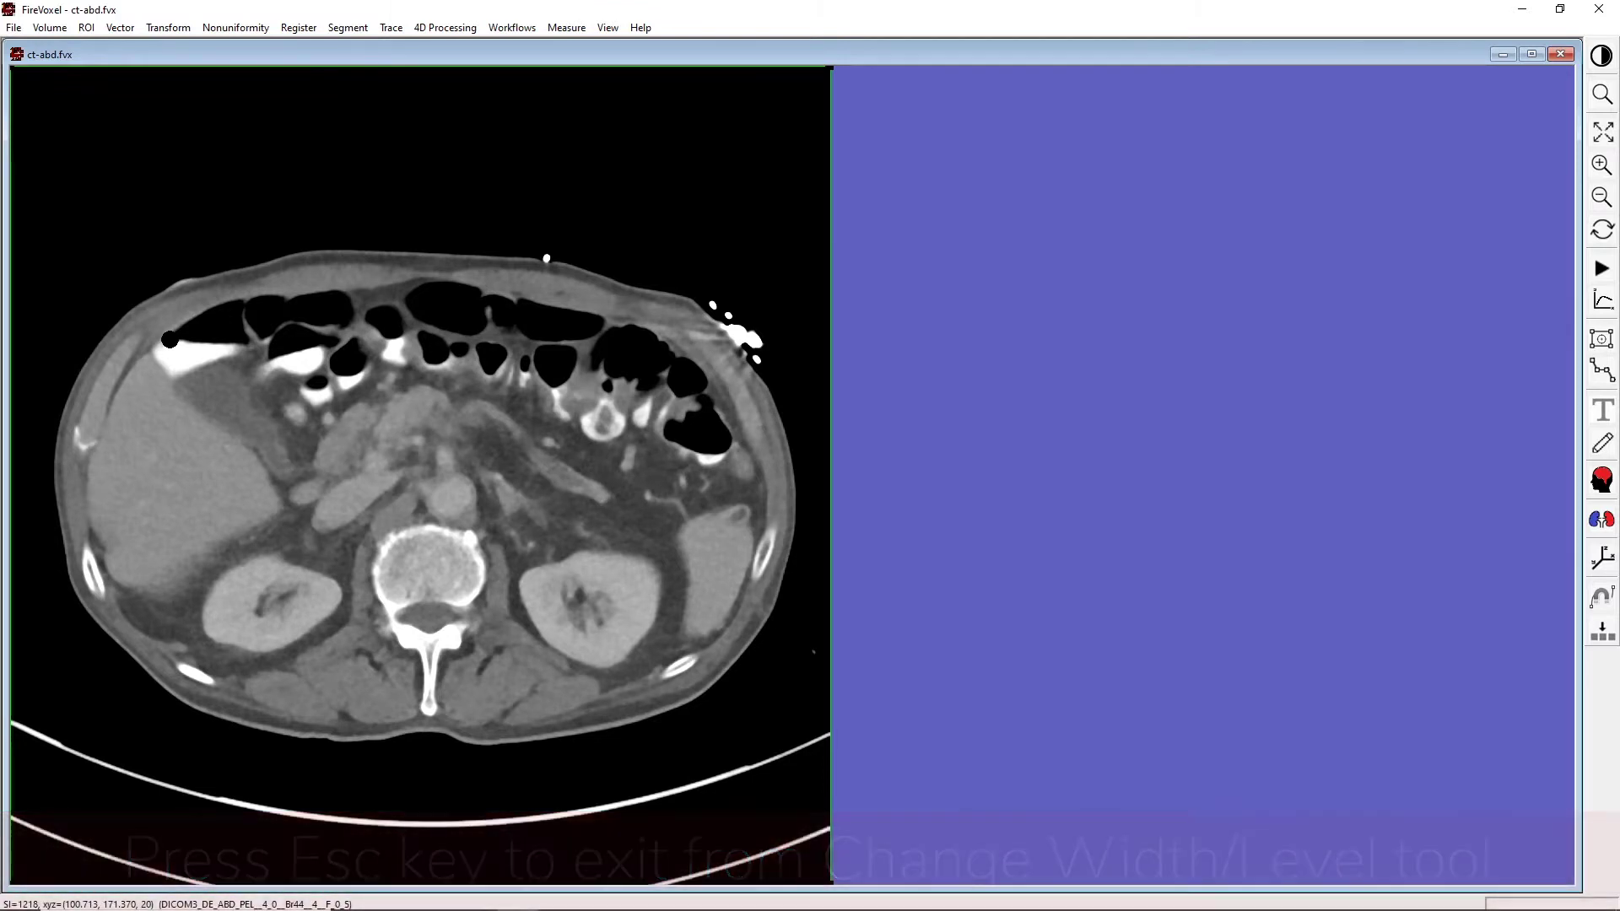
key("Escape")
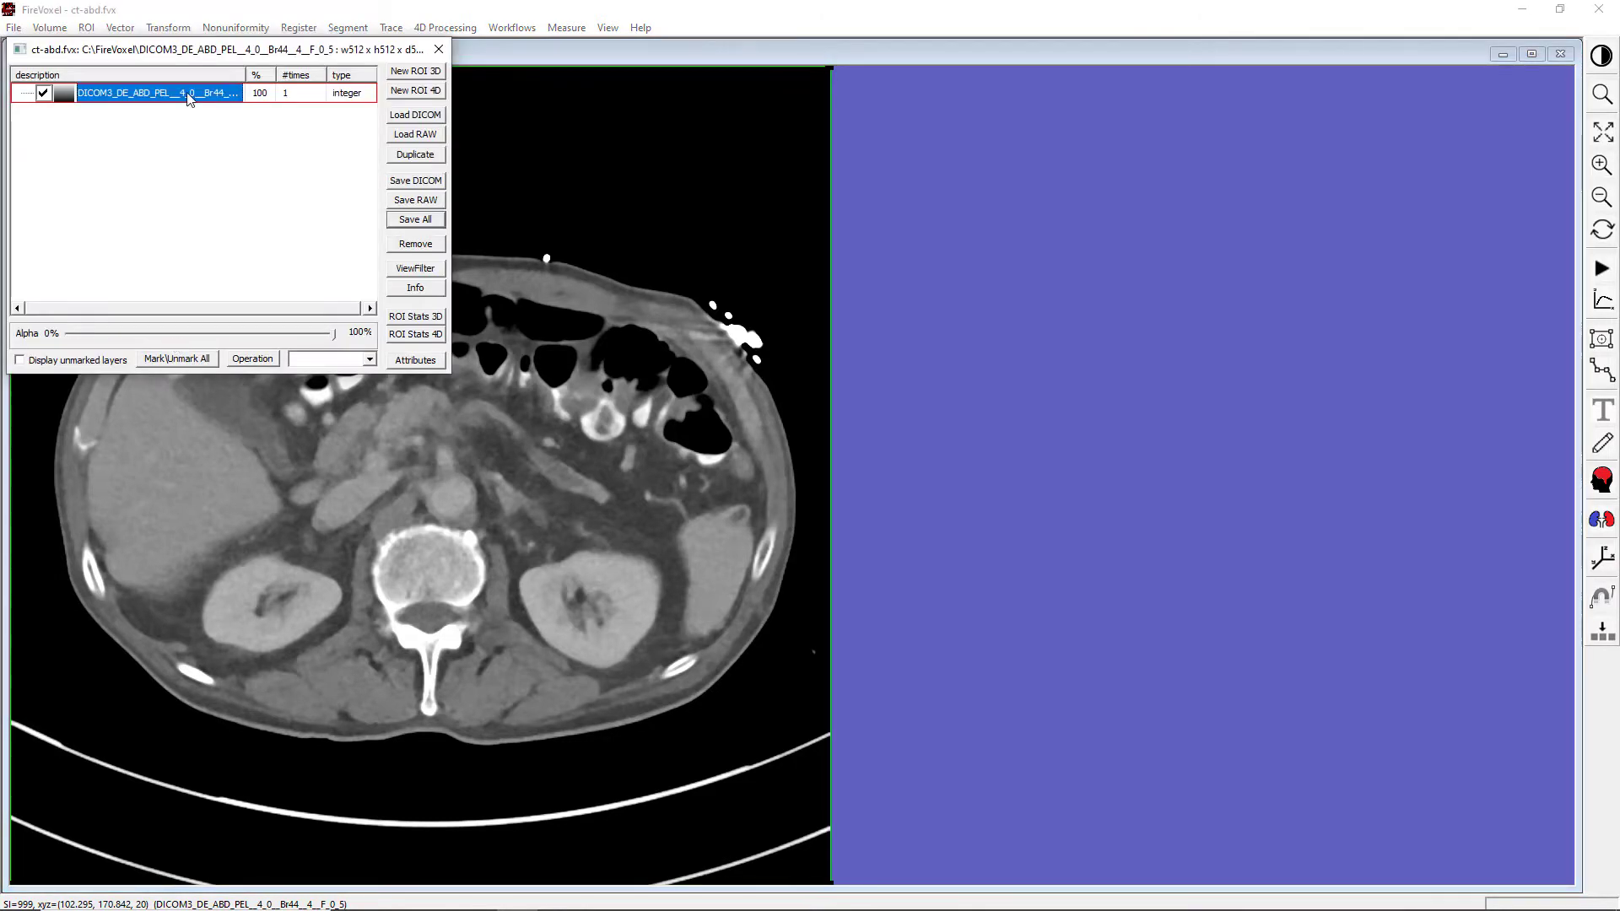
Step: Move the layer list beside the image and open the CT layer's ViewFilter colour mapping
left_click_drag(177, 52, 957, 84)
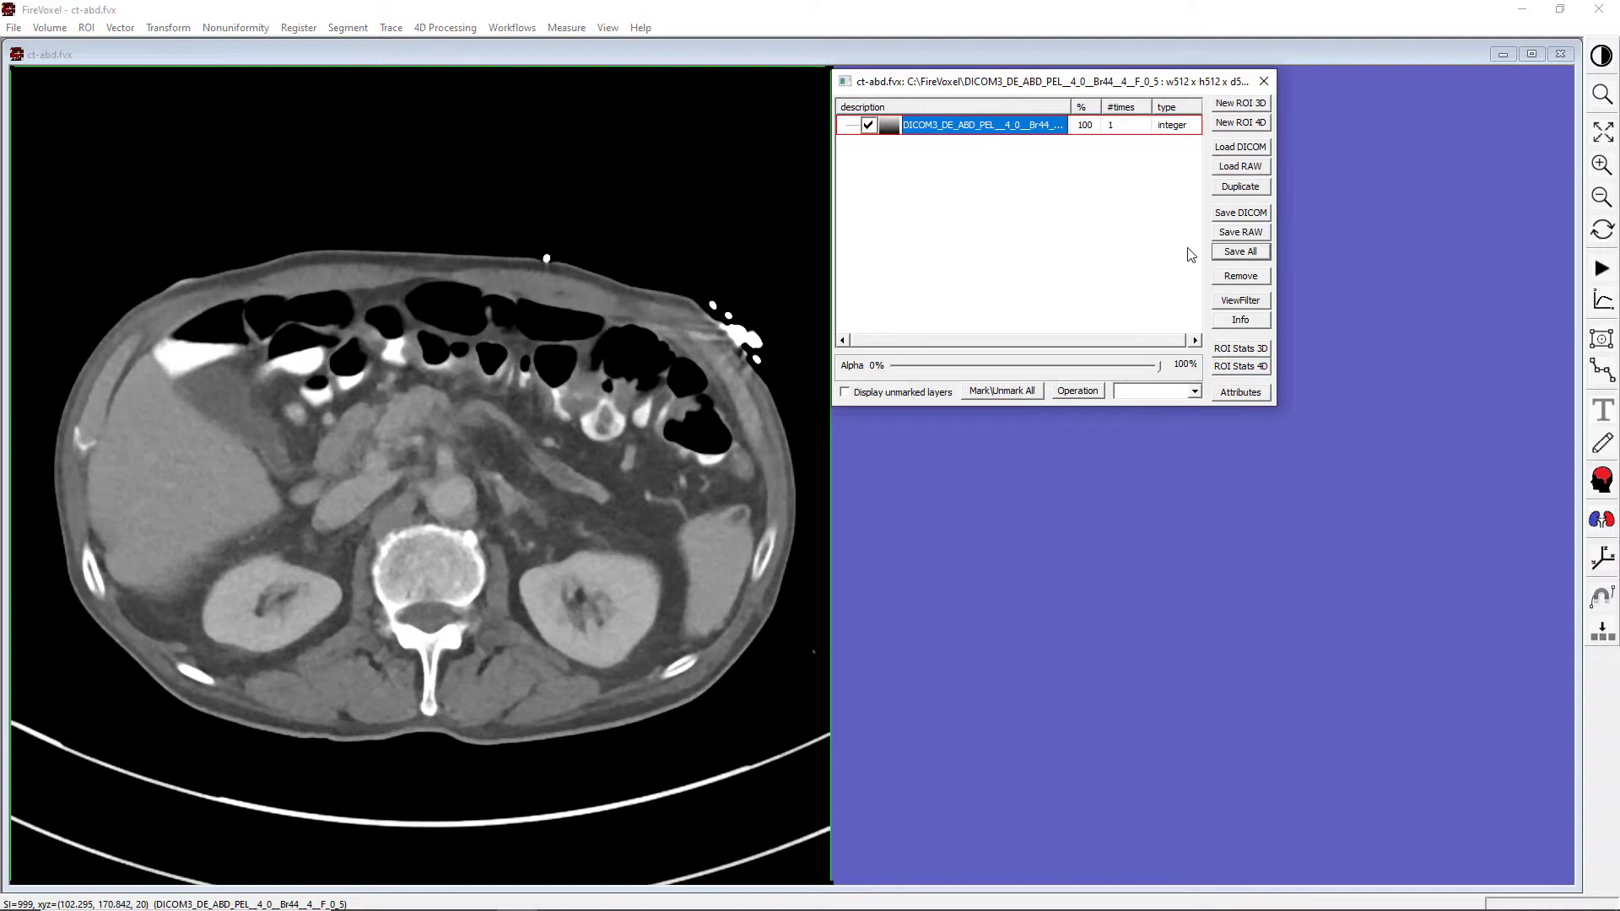
left_click(1263, 302)
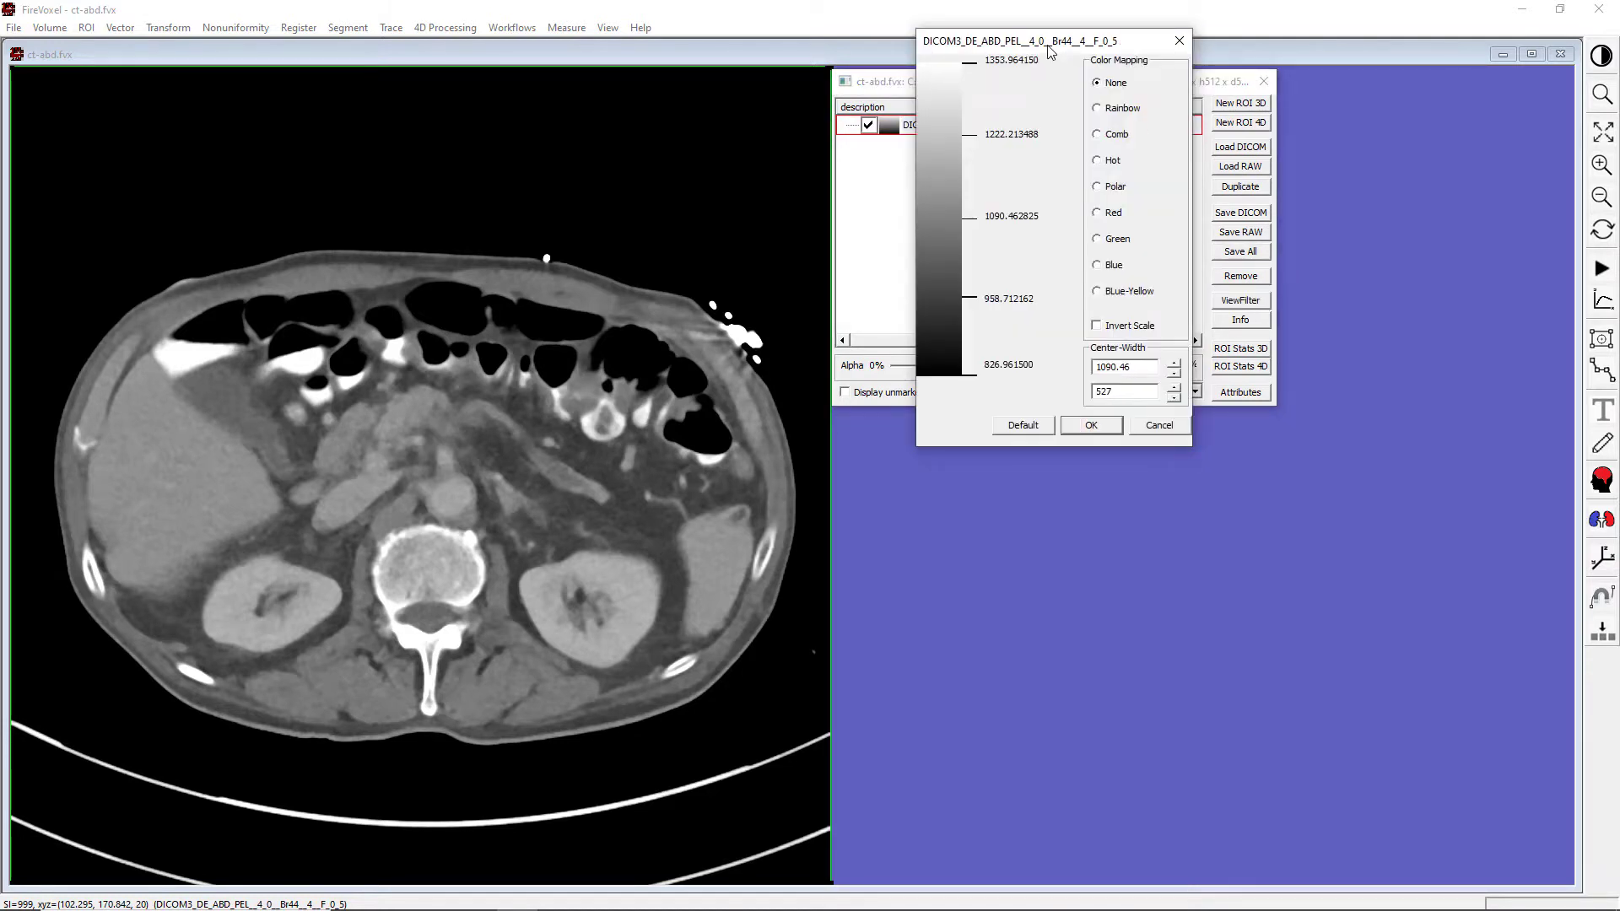
left_click_drag(1049, 51, 982, 436)
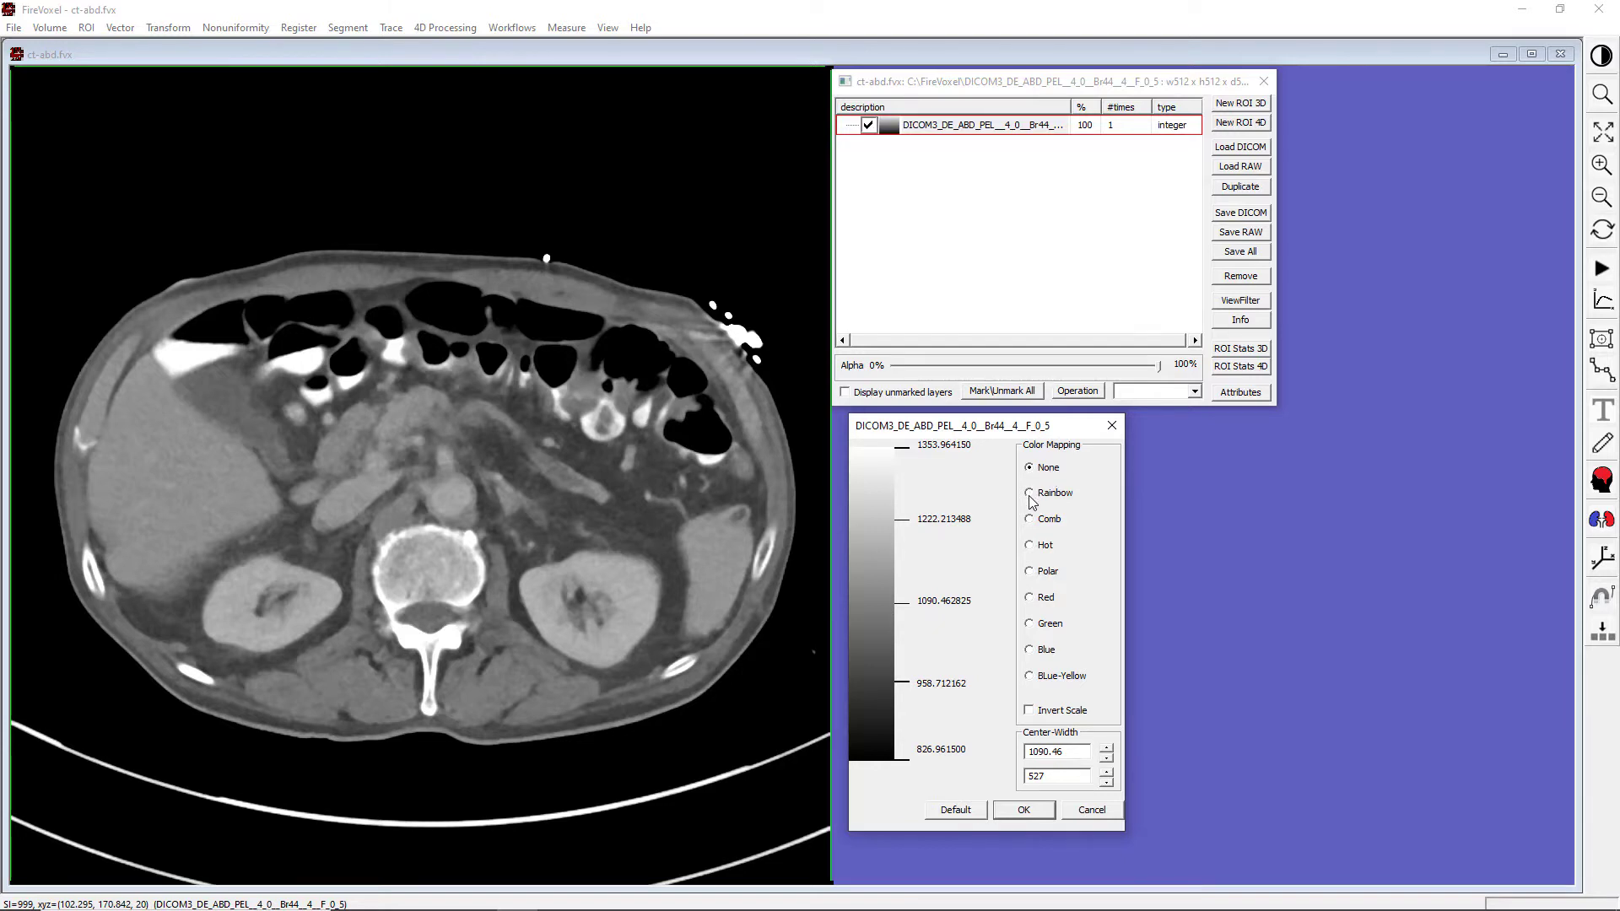
left_click(1031, 498)
left_click(1032, 522)
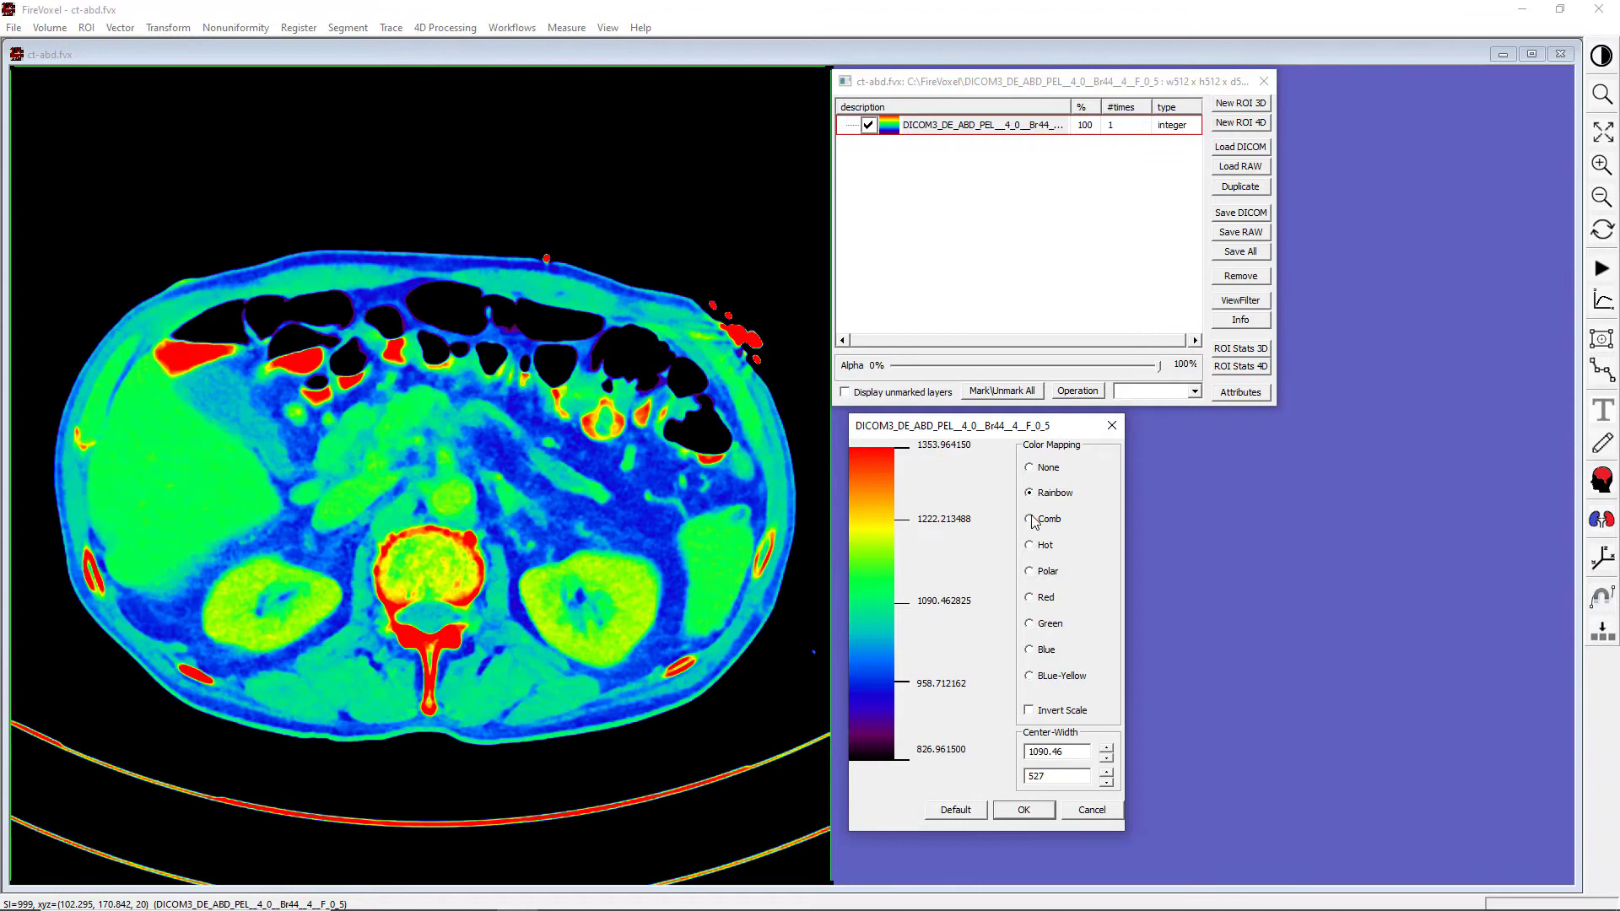
left_click(1032, 548)
left_click(1032, 574)
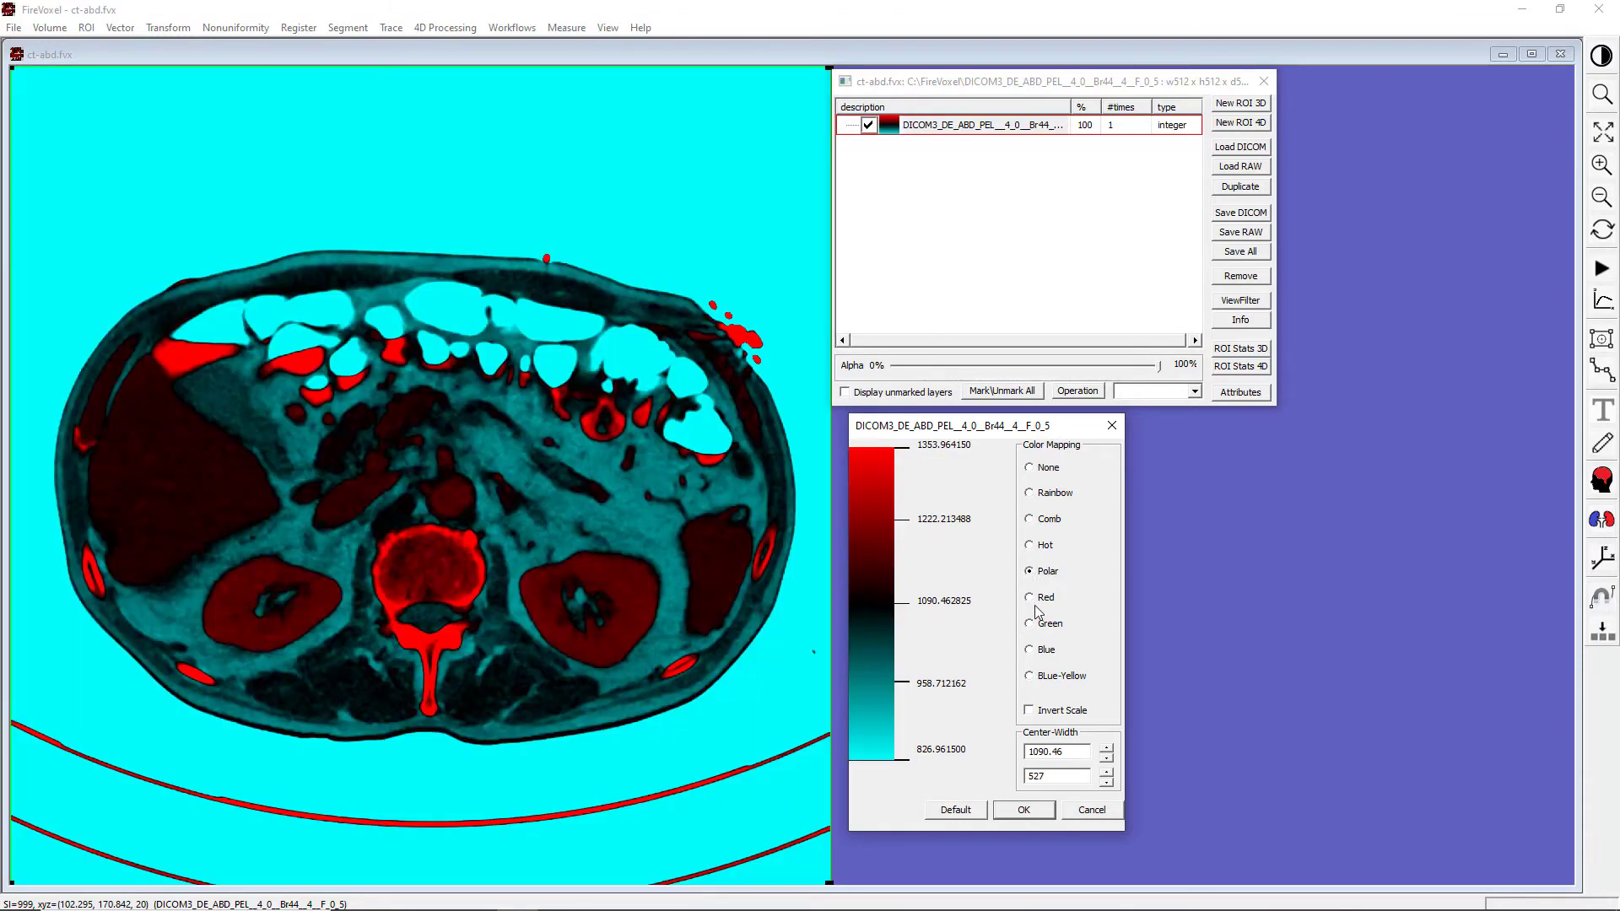
left_click(1031, 599)
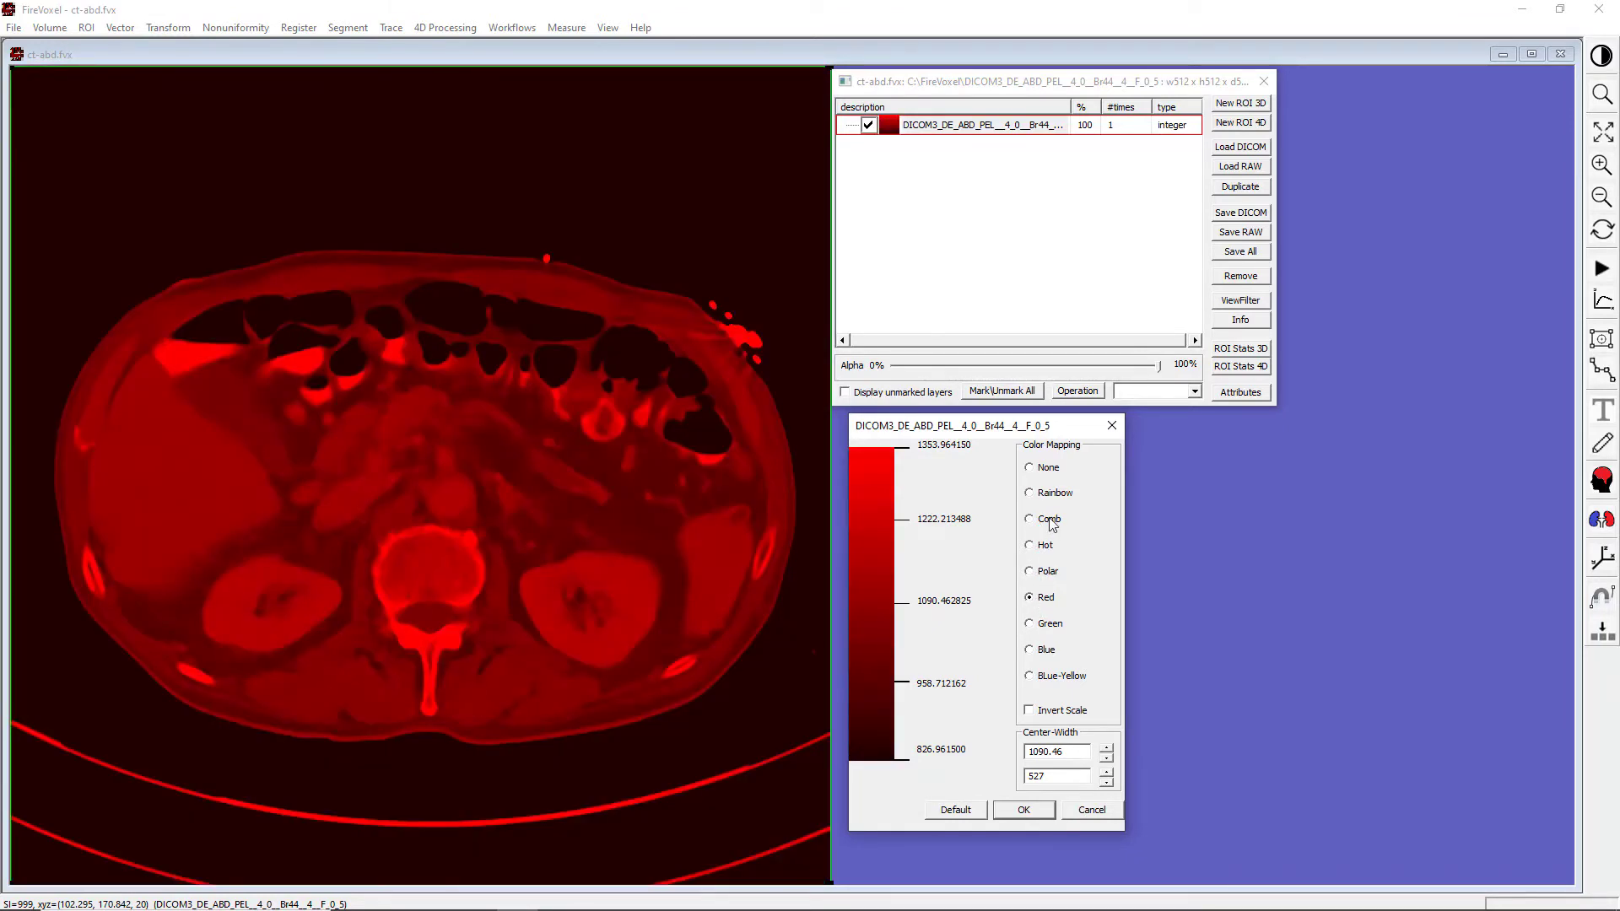
left_click(1032, 469)
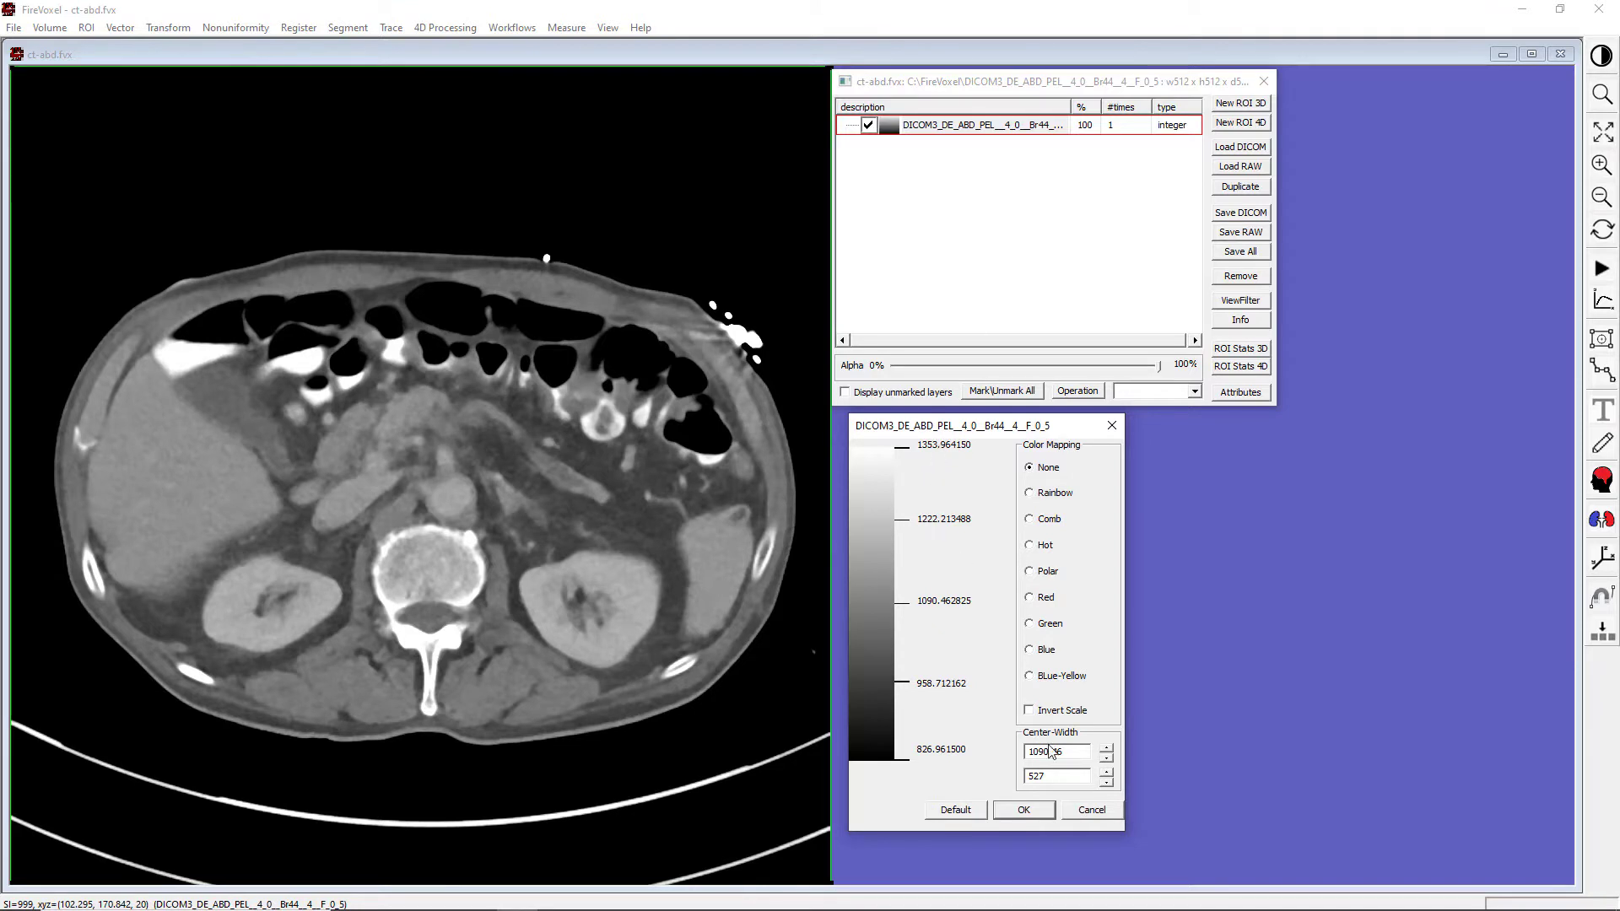
Step: Try width 1000 and nudge the centre, then reset centre-width to defaults 729.46/1445
key("shift+Tab")
key("Tab")
type("1000")
key("shift+Tab")
left_click(1107, 747)
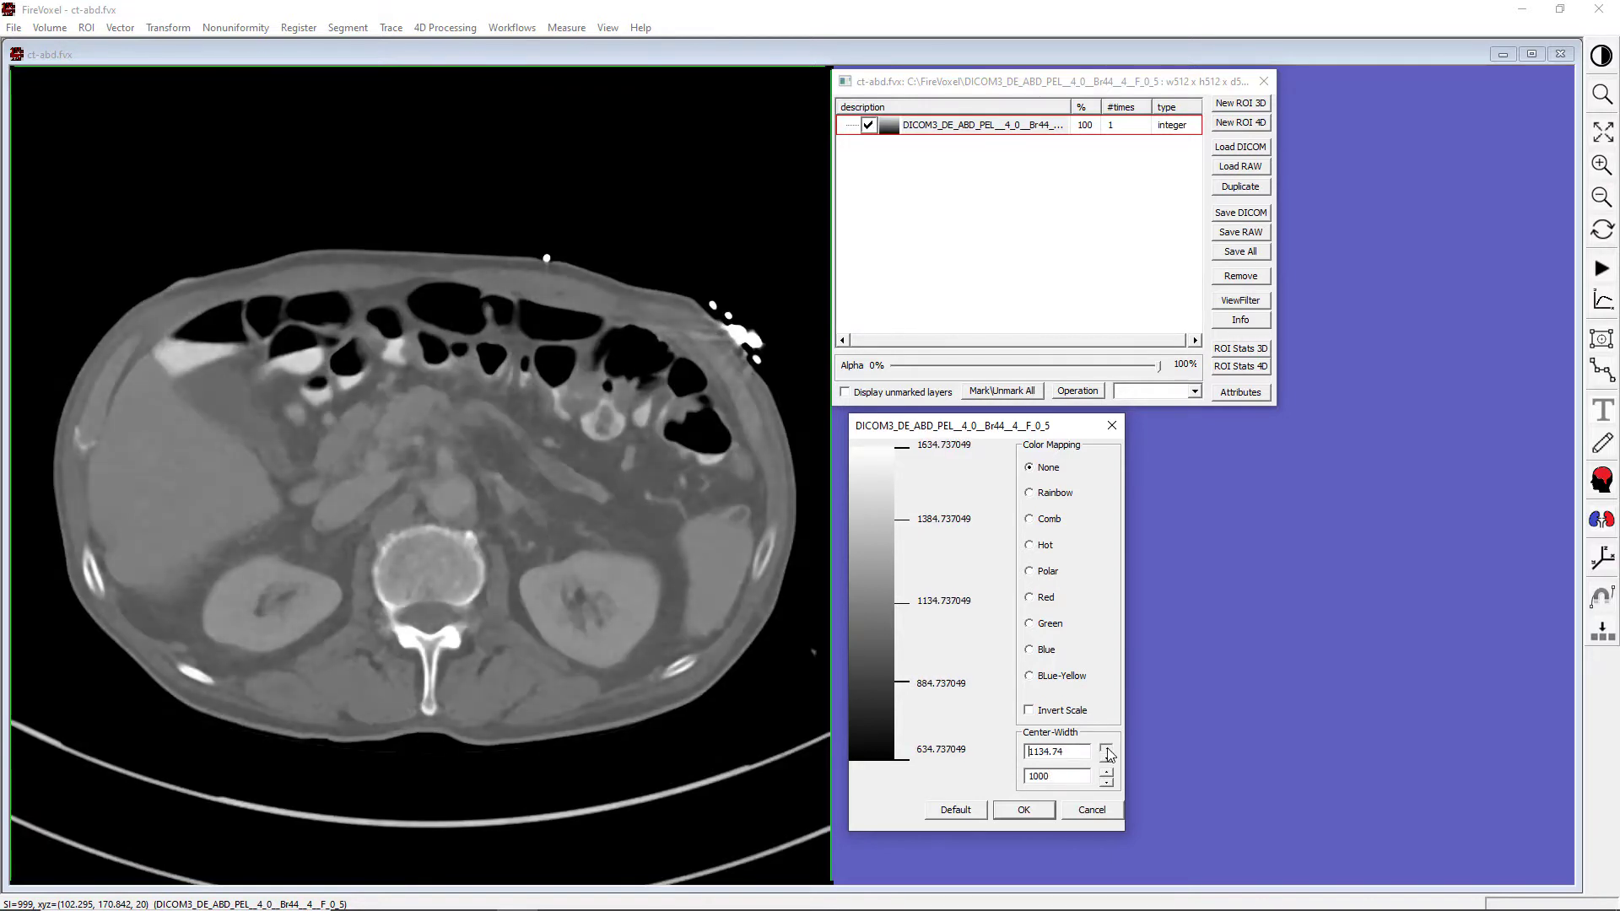
left_click(1107, 757)
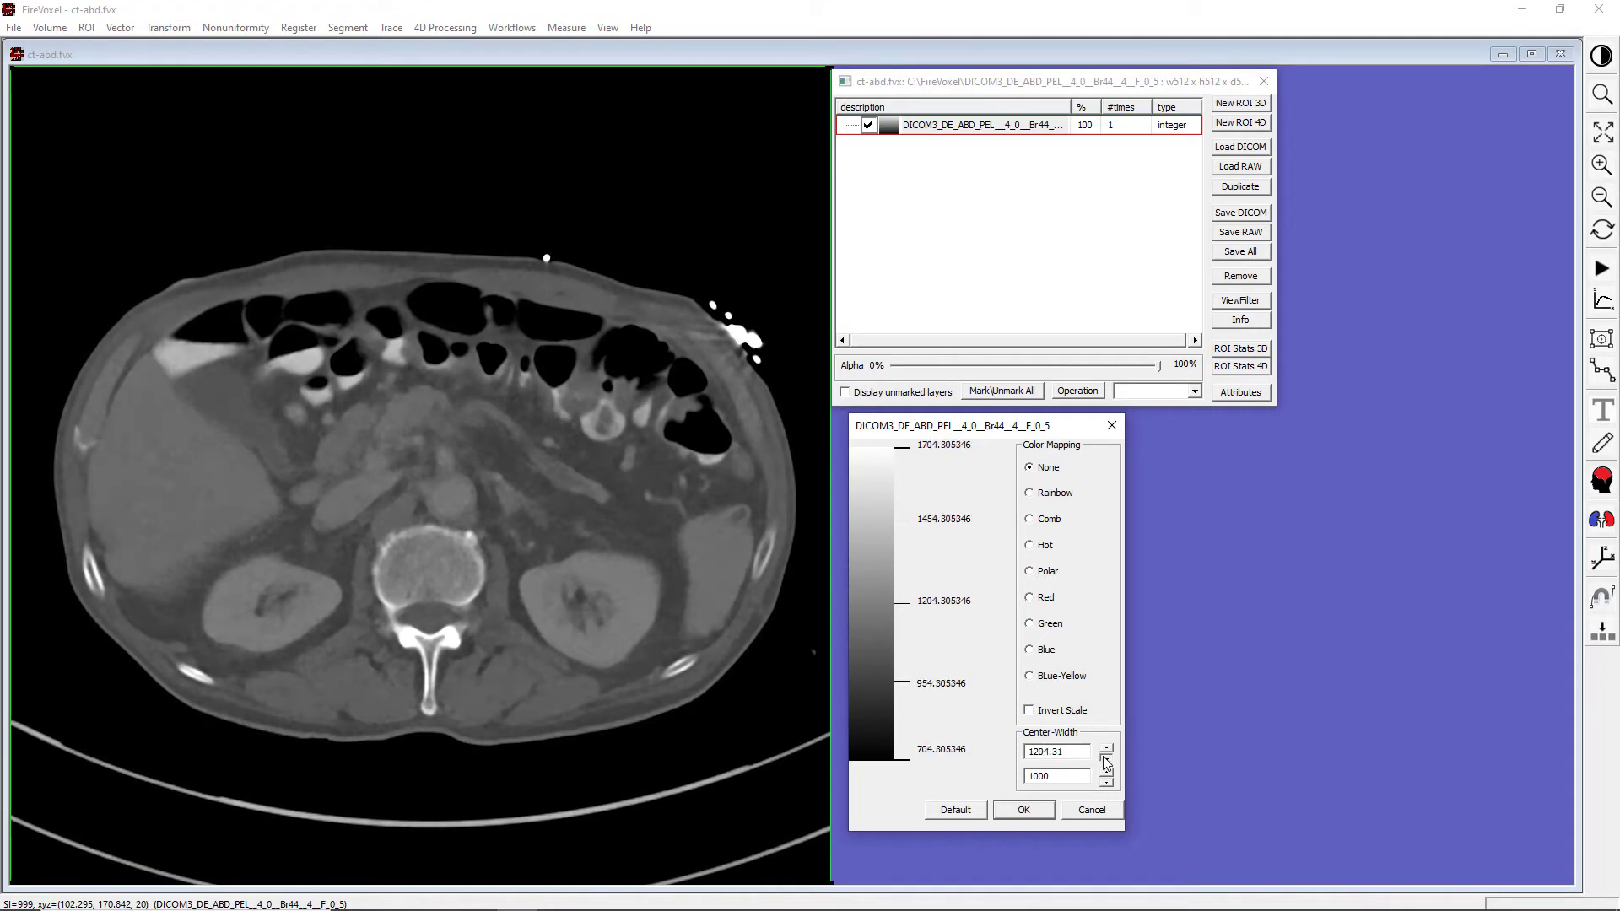
left_click(963, 811)
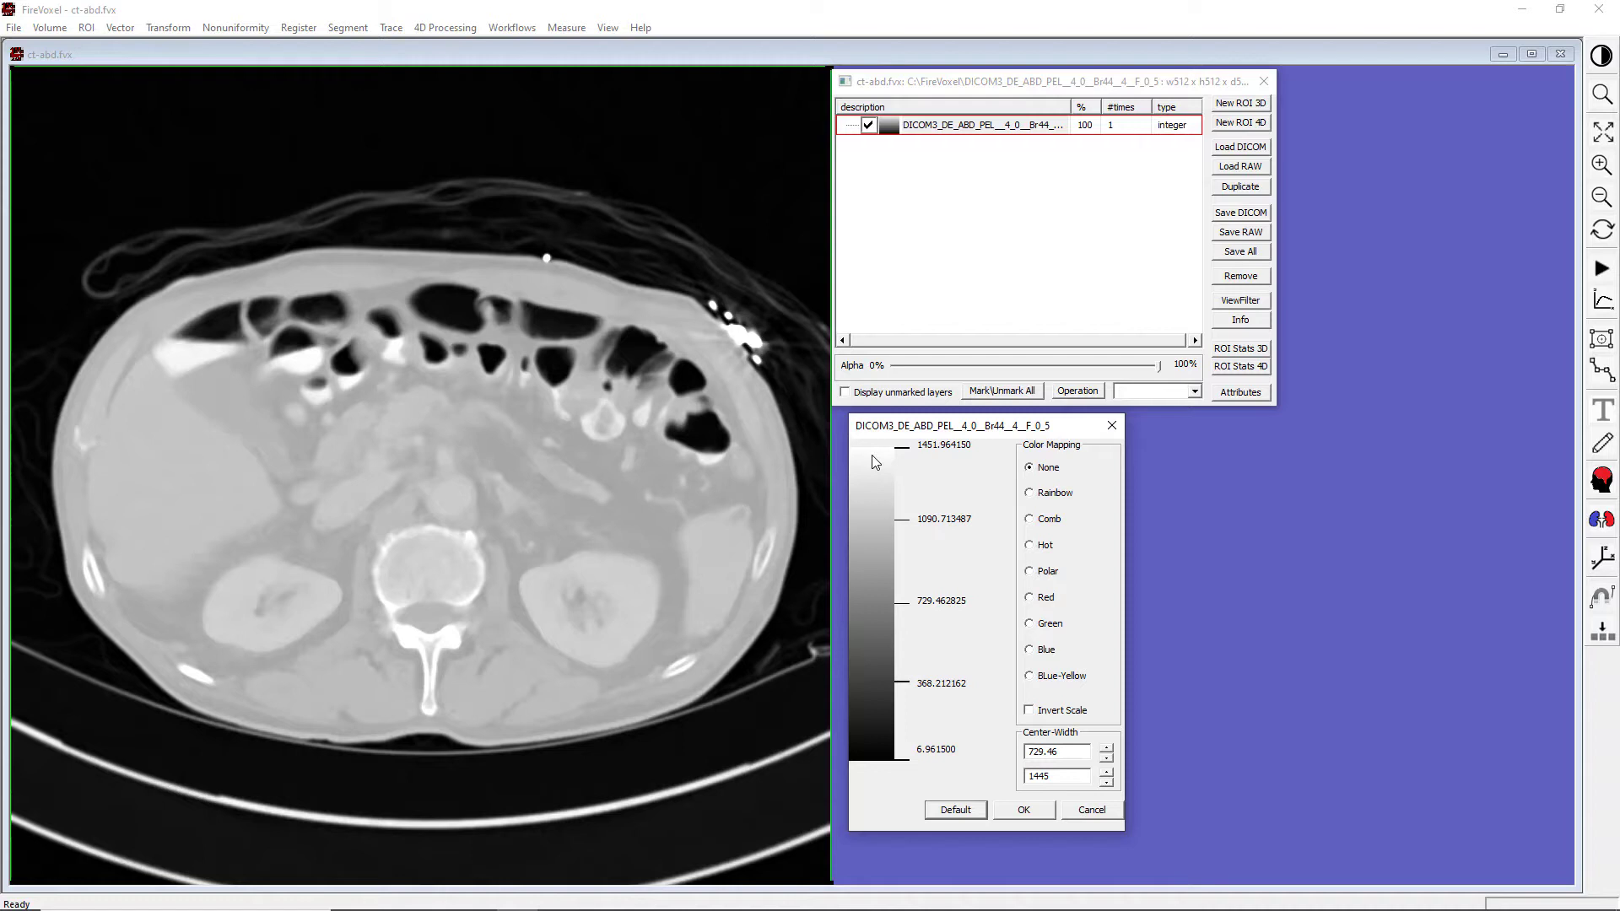
Step: Leave Invert Scale unchecked, apply the colour mapping, and close the layer list
left_click(1030, 712)
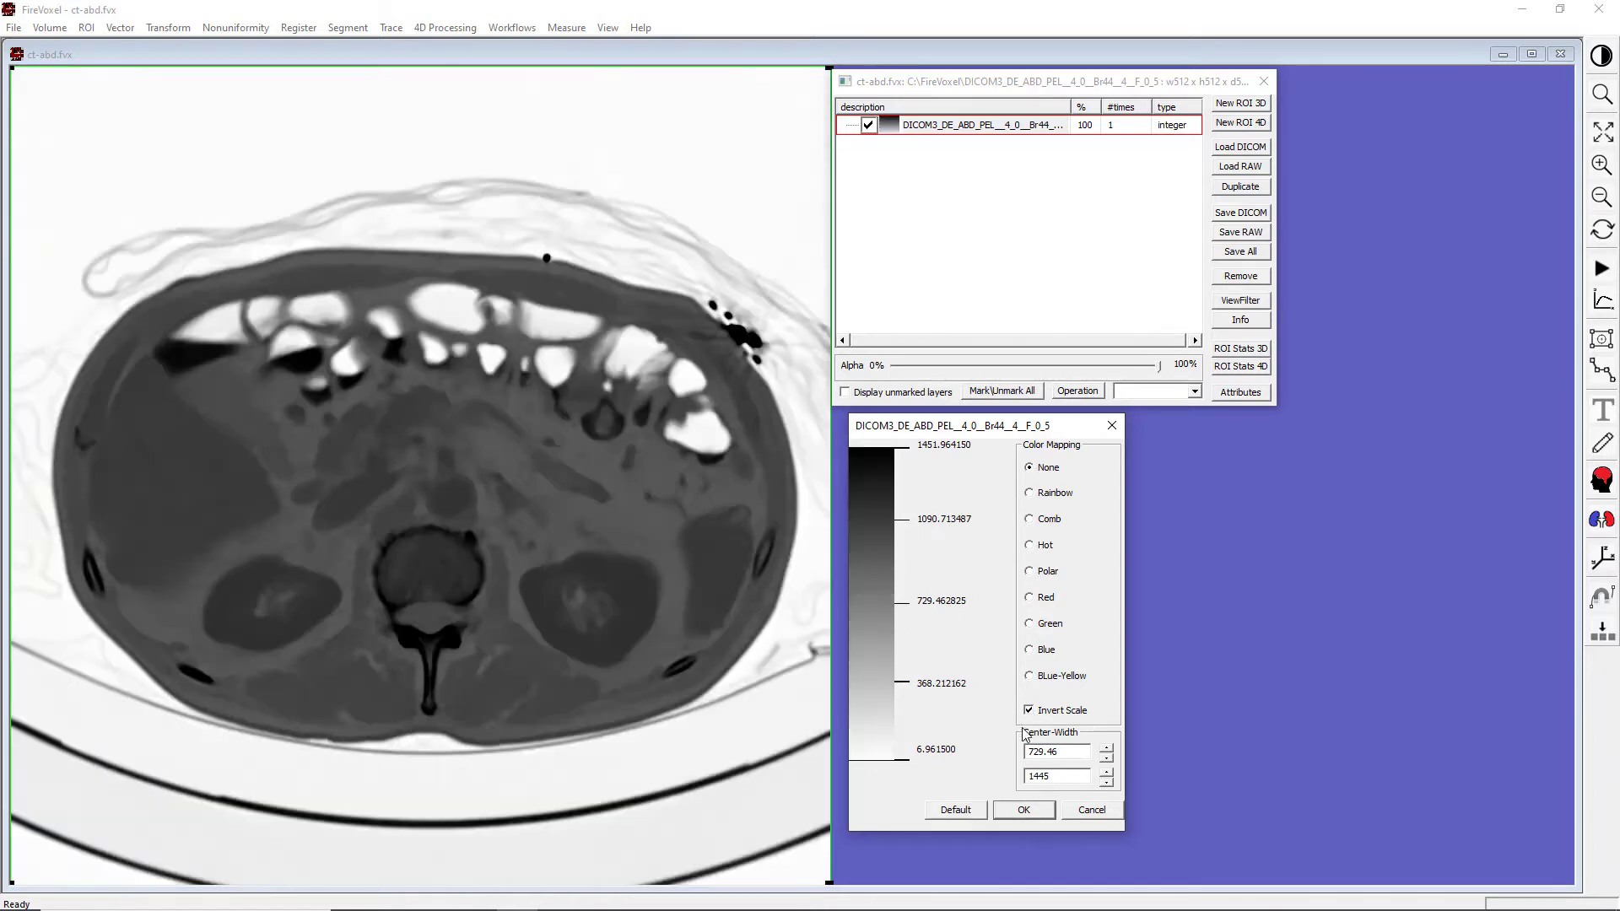
left_click(1029, 711)
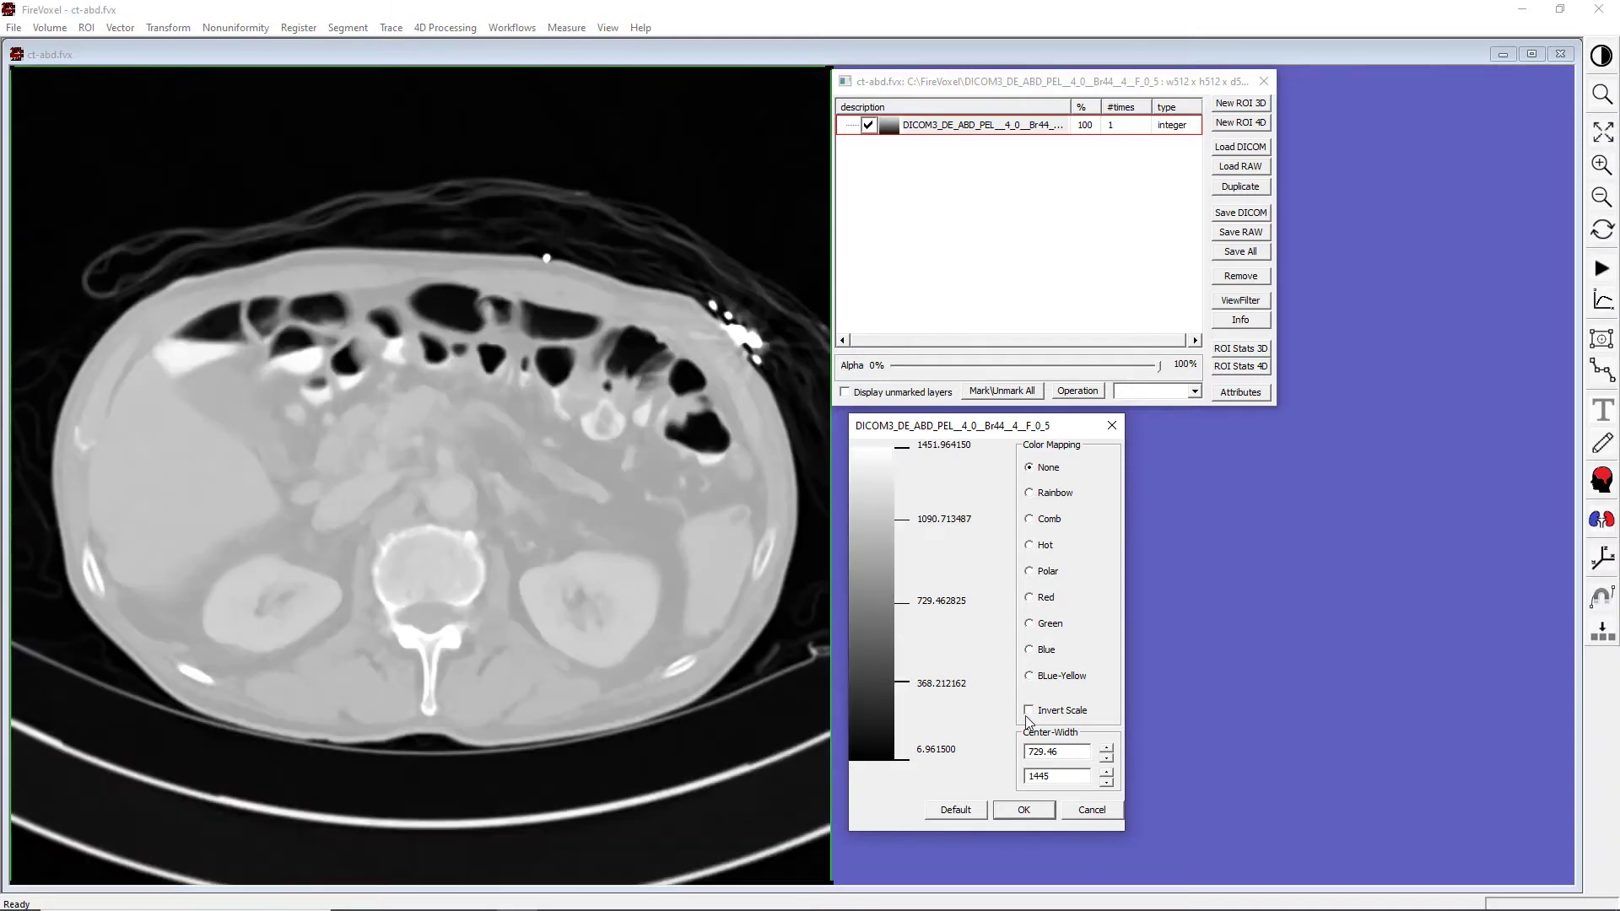
left_click(1024, 810)
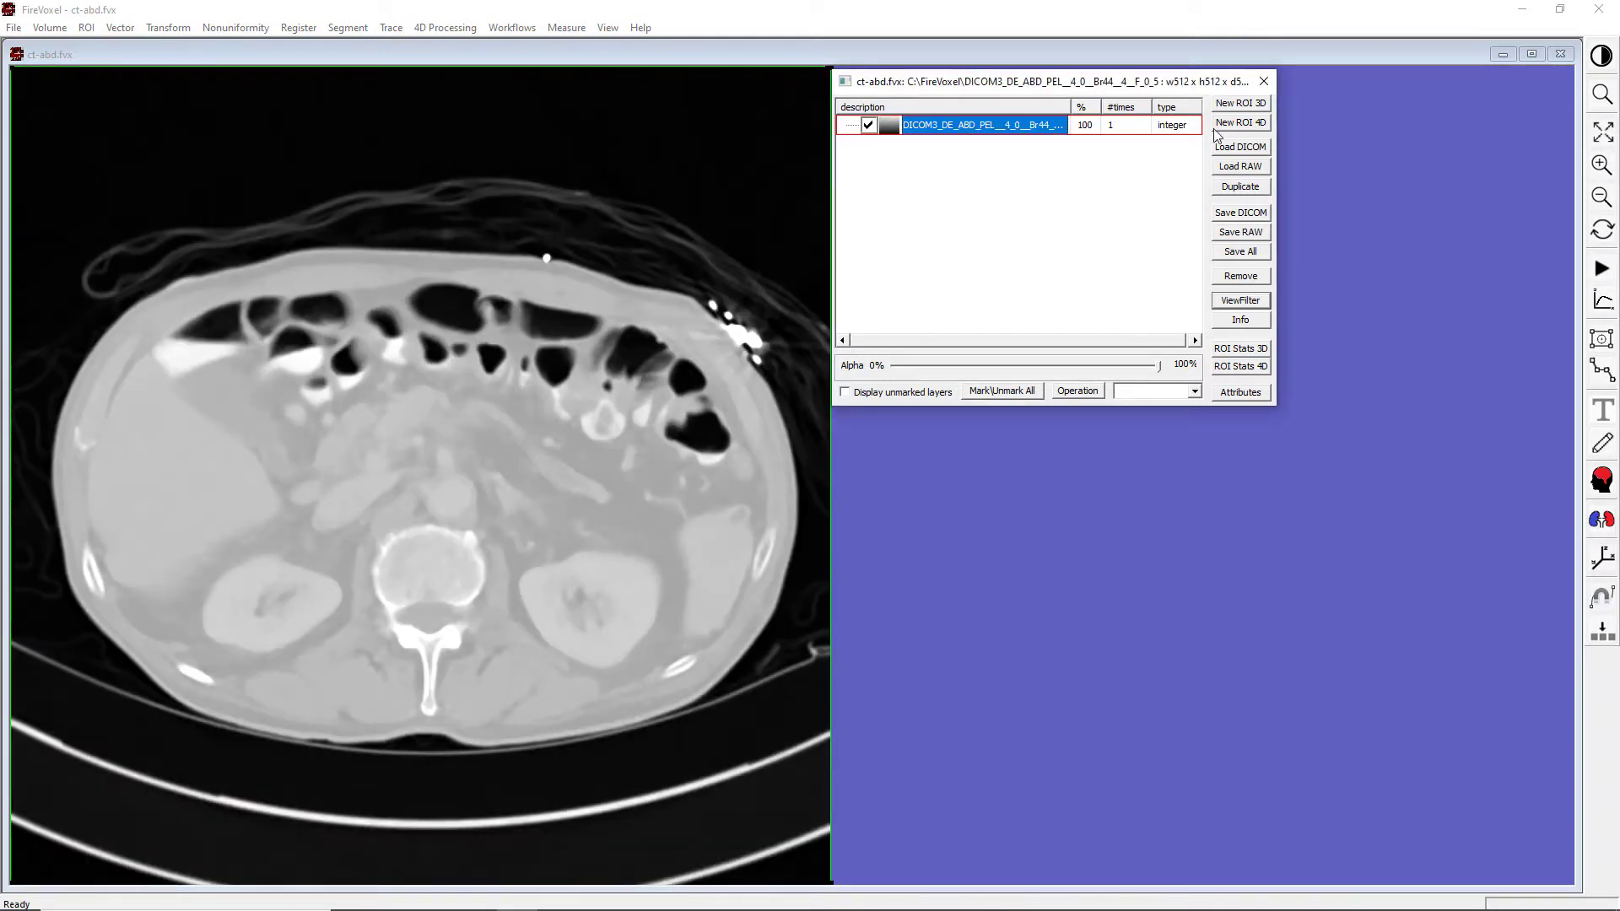
left_click(1264, 81)
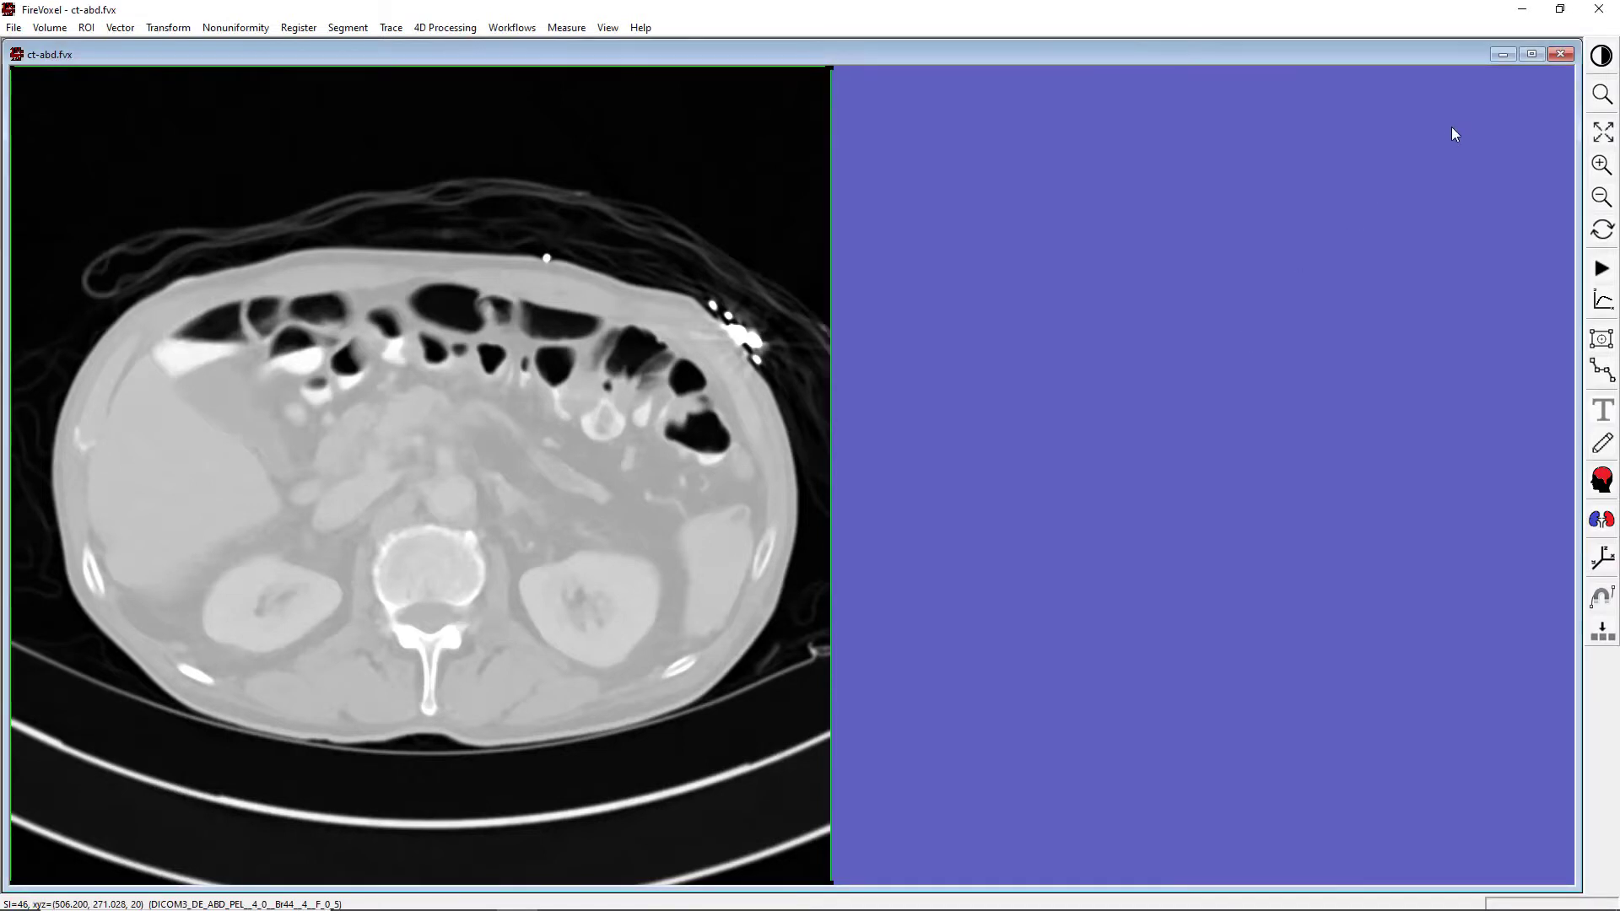
left_click(1603, 54)
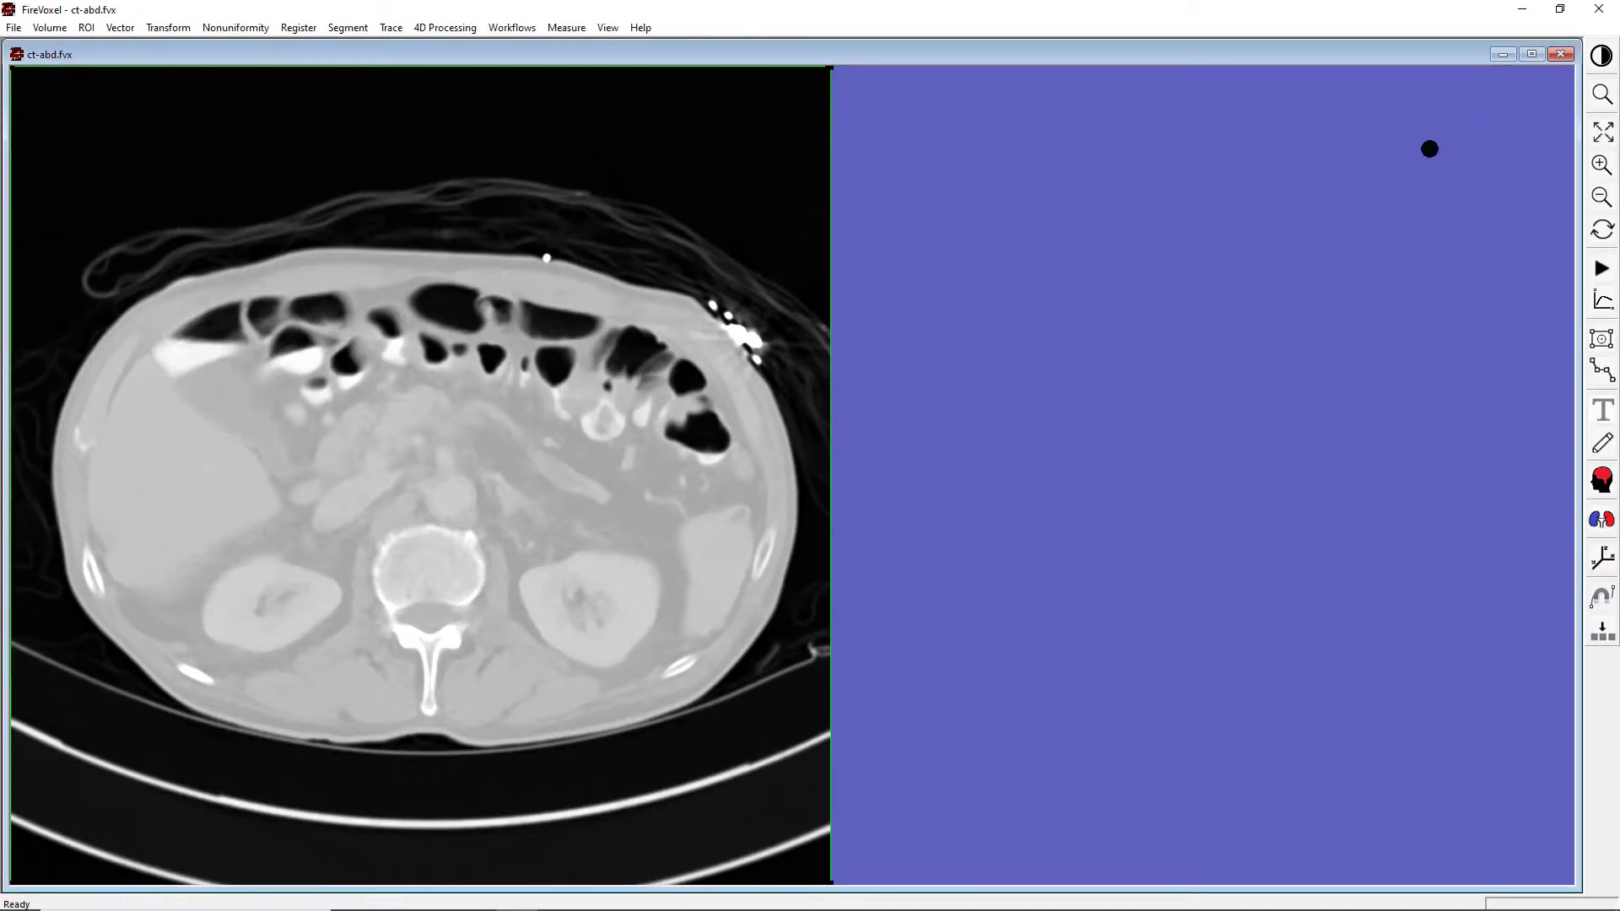
Step: Darken the slice to soft-tissue contrast and box-zoom into the left kidney area
left_click_drag(687, 636, 547, 560)
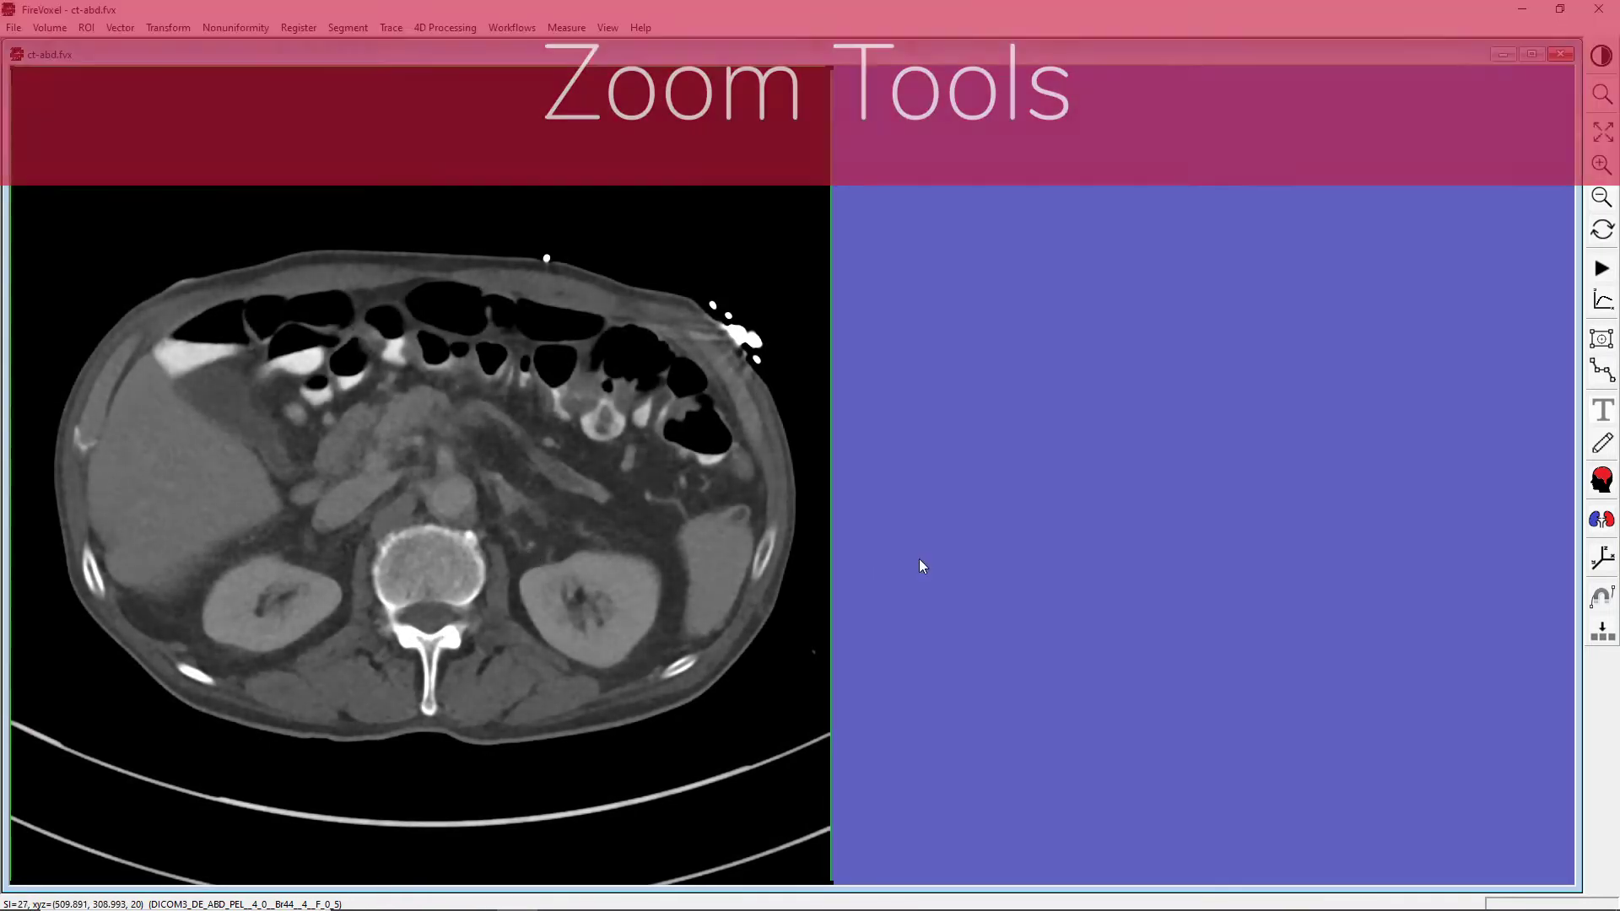
left_click(609, 31)
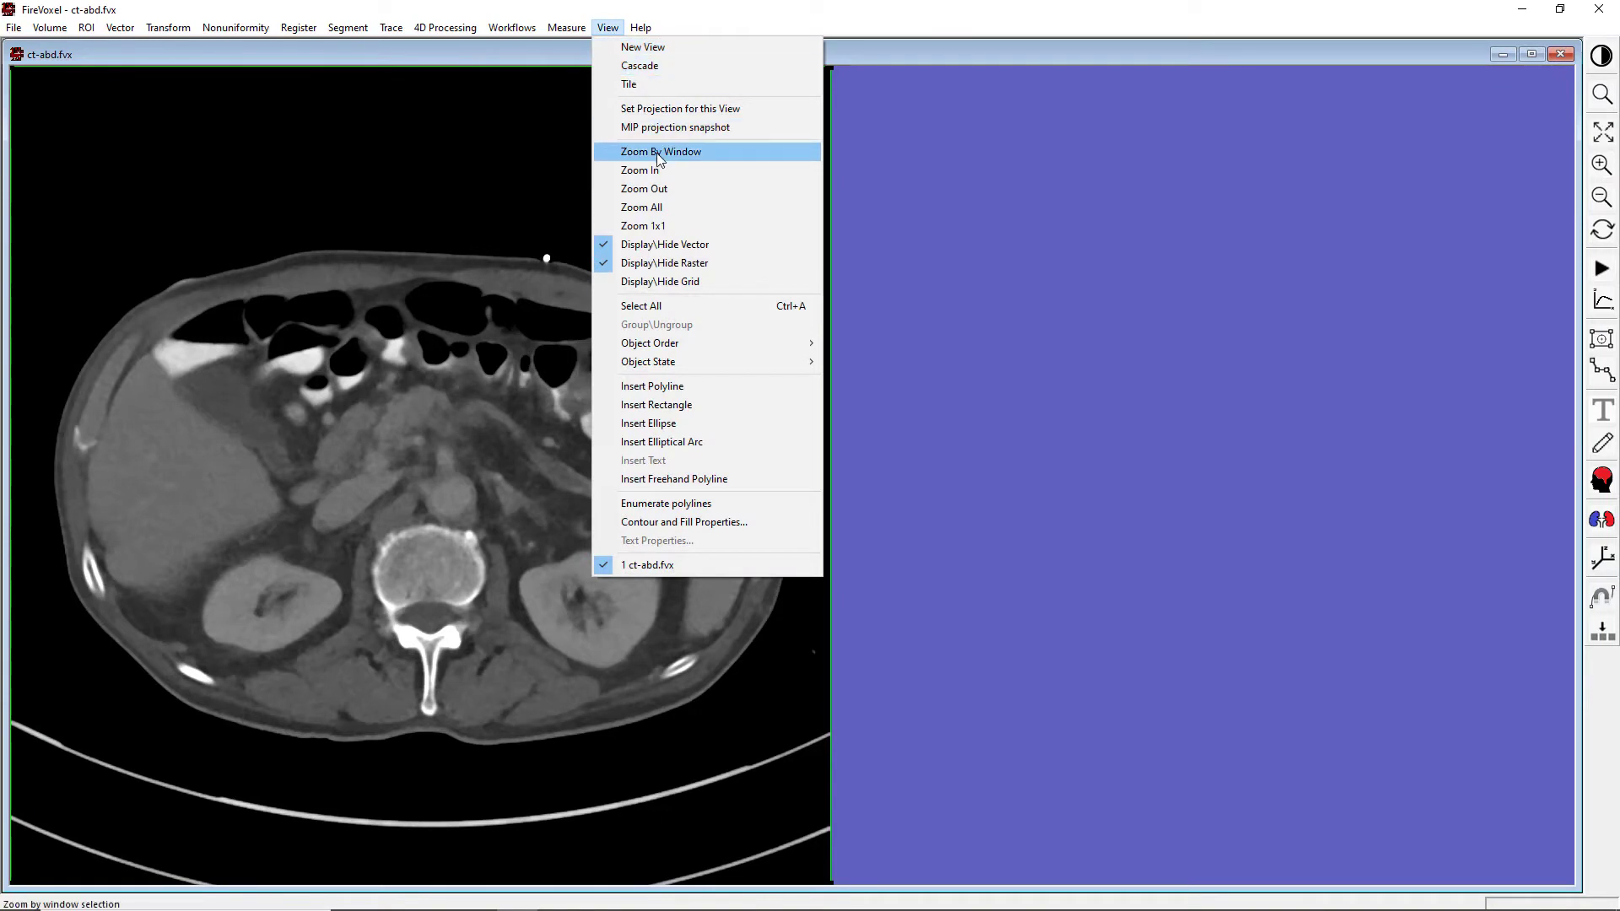
left_click(1020, 174)
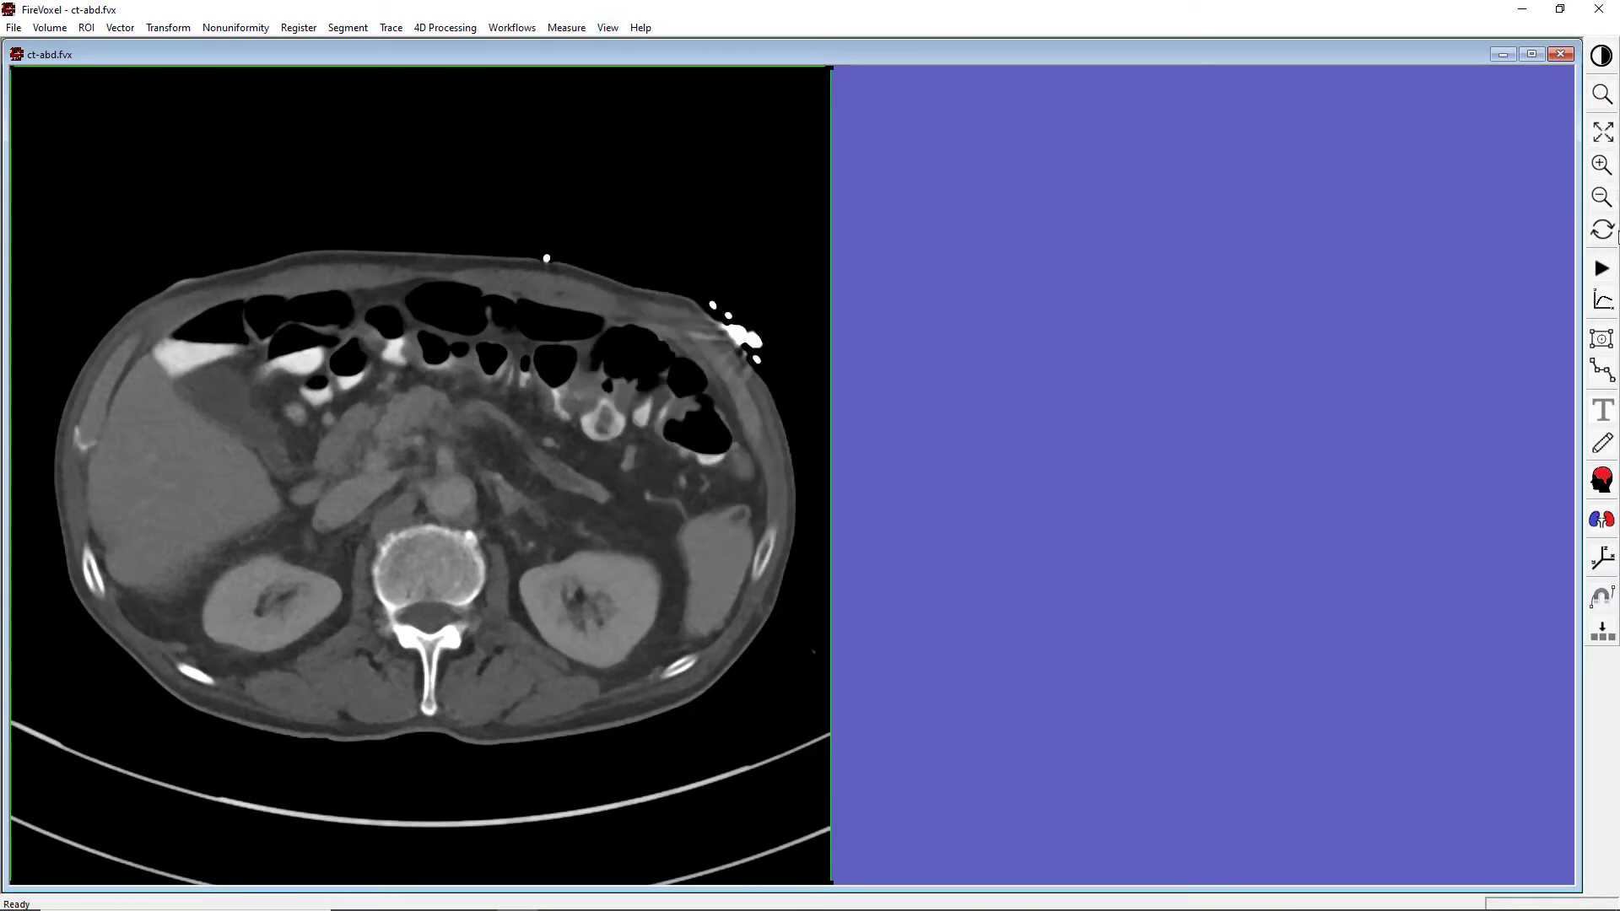
left_click(1599, 97)
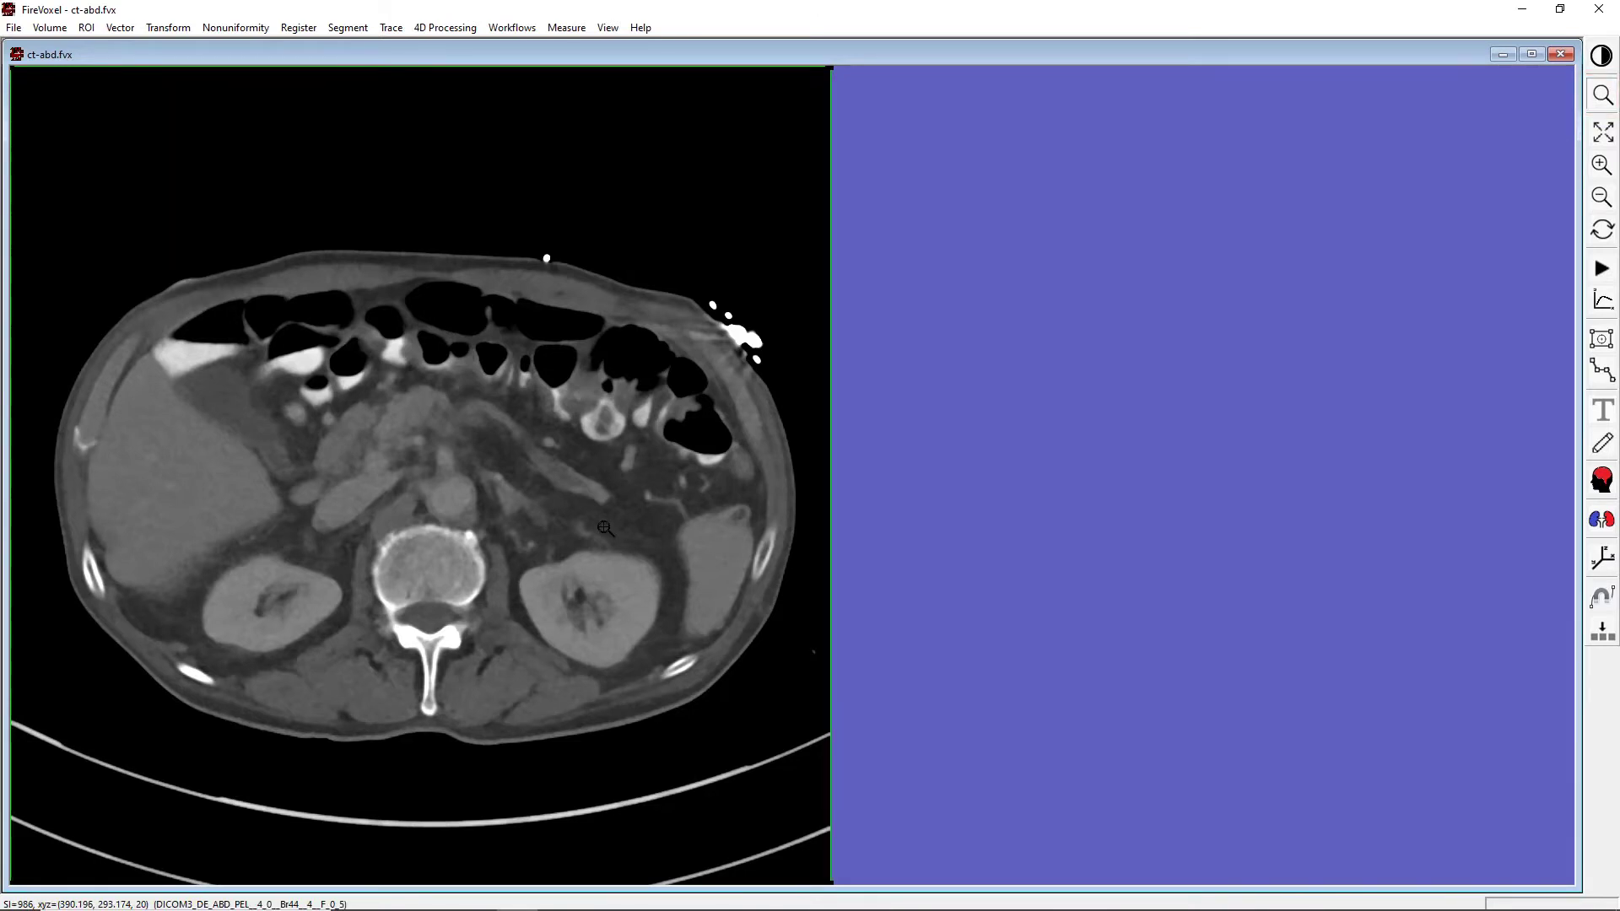
left_click_drag(493, 532, 650, 674)
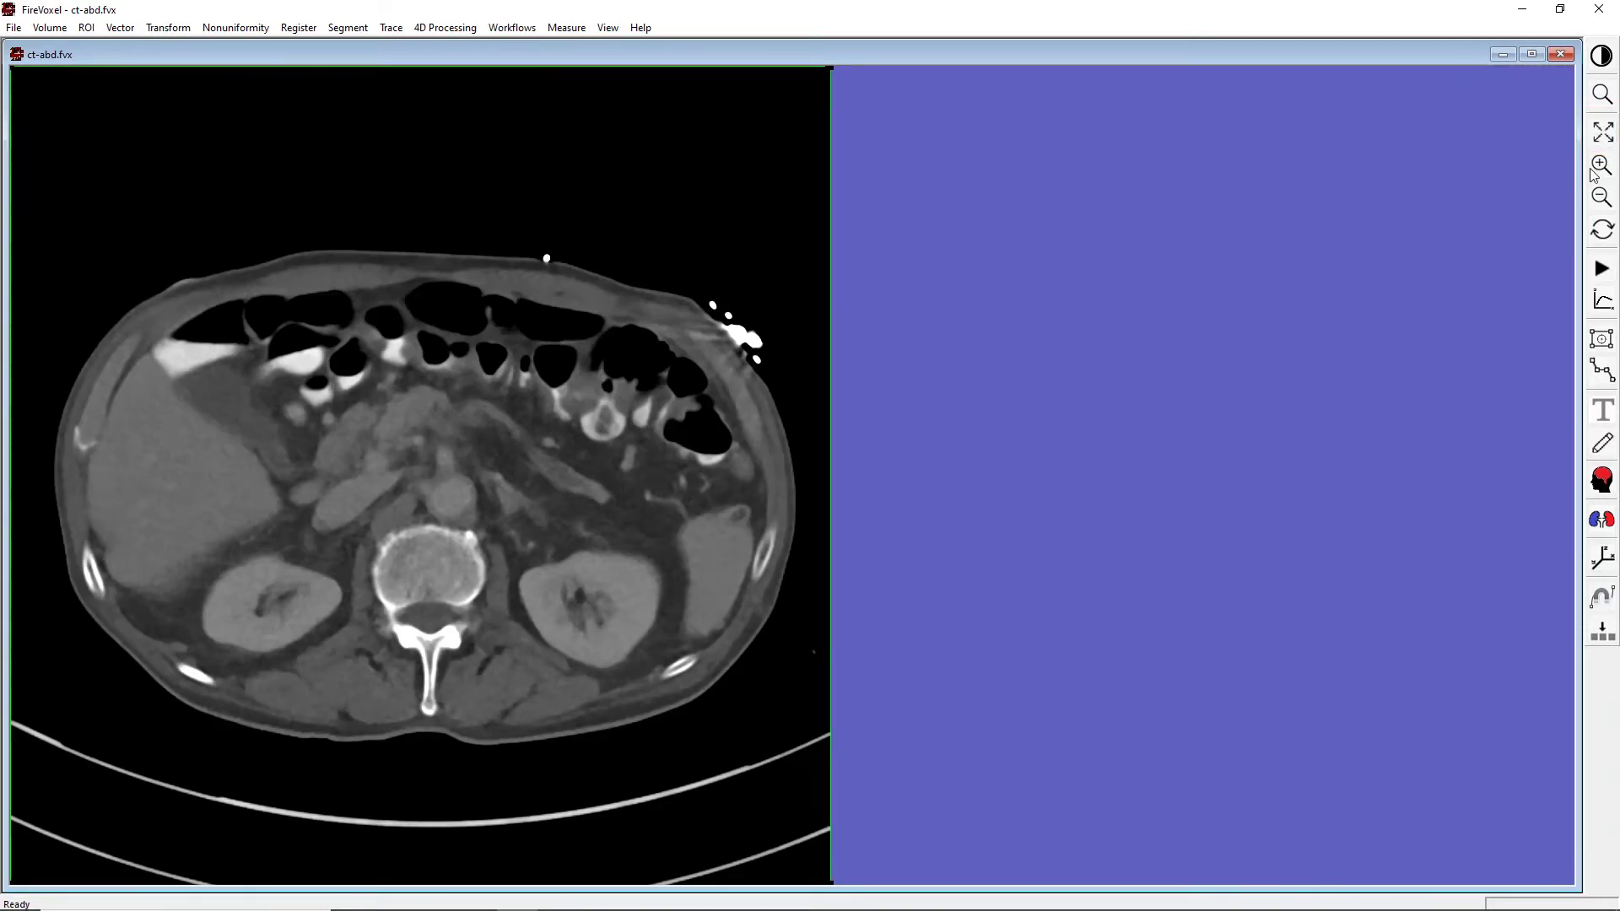
Step: Zoom in four steps, out five, then show the slice at 1x1 pixel scale
left_click(1602, 167)
left_click(1602, 166)
left_click(1604, 167)
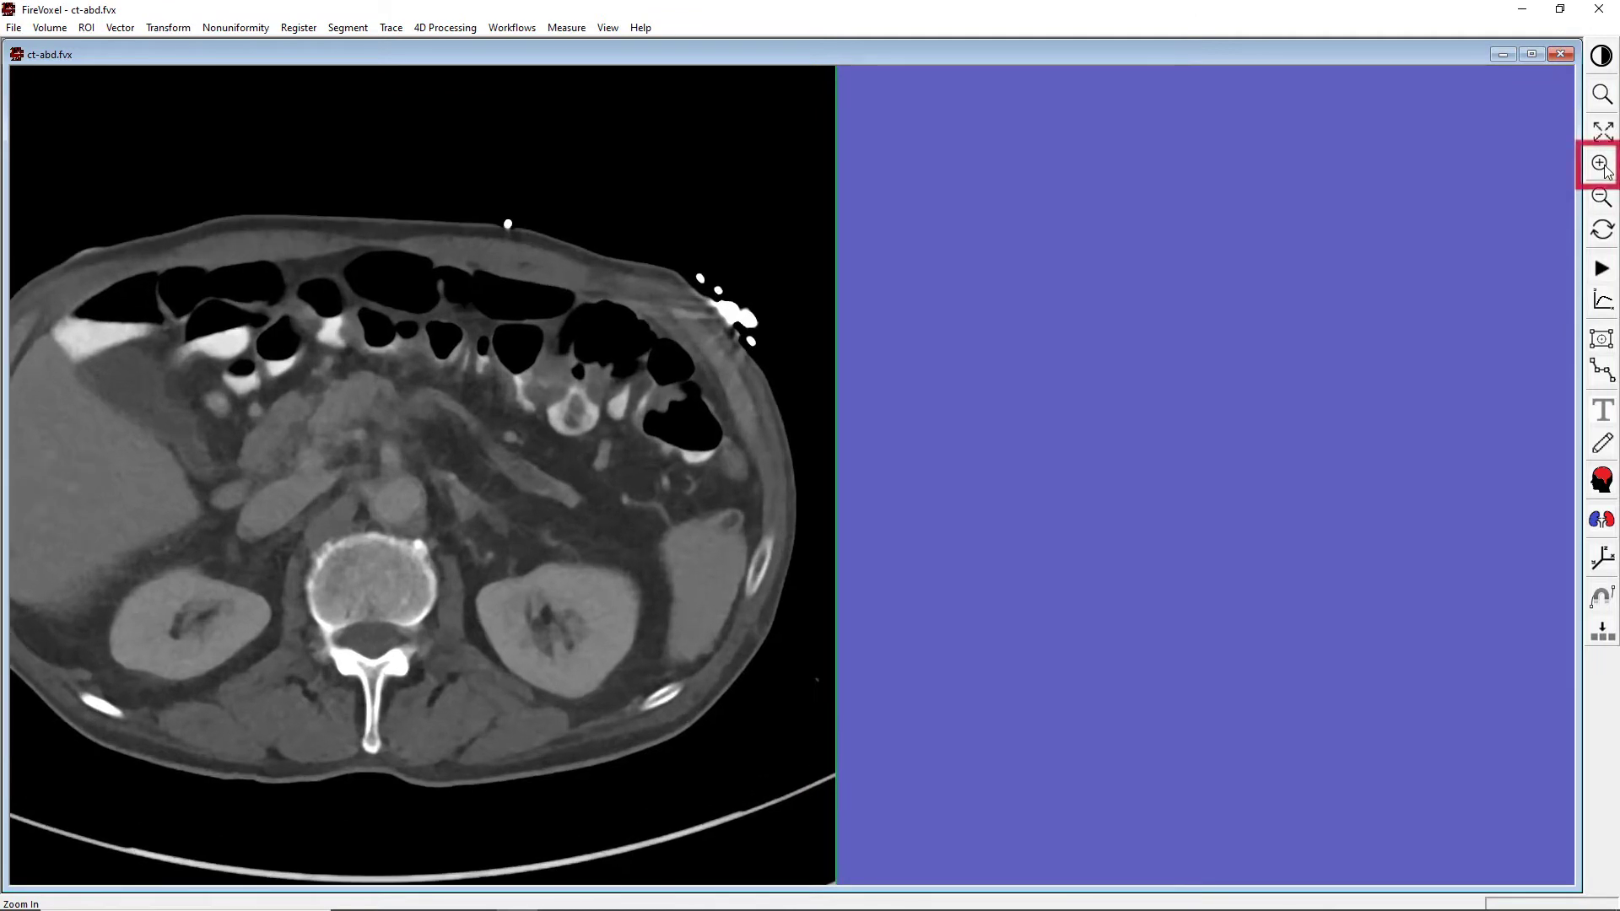
left_click(1605, 167)
left_click(1608, 199)
left_click(1607, 199)
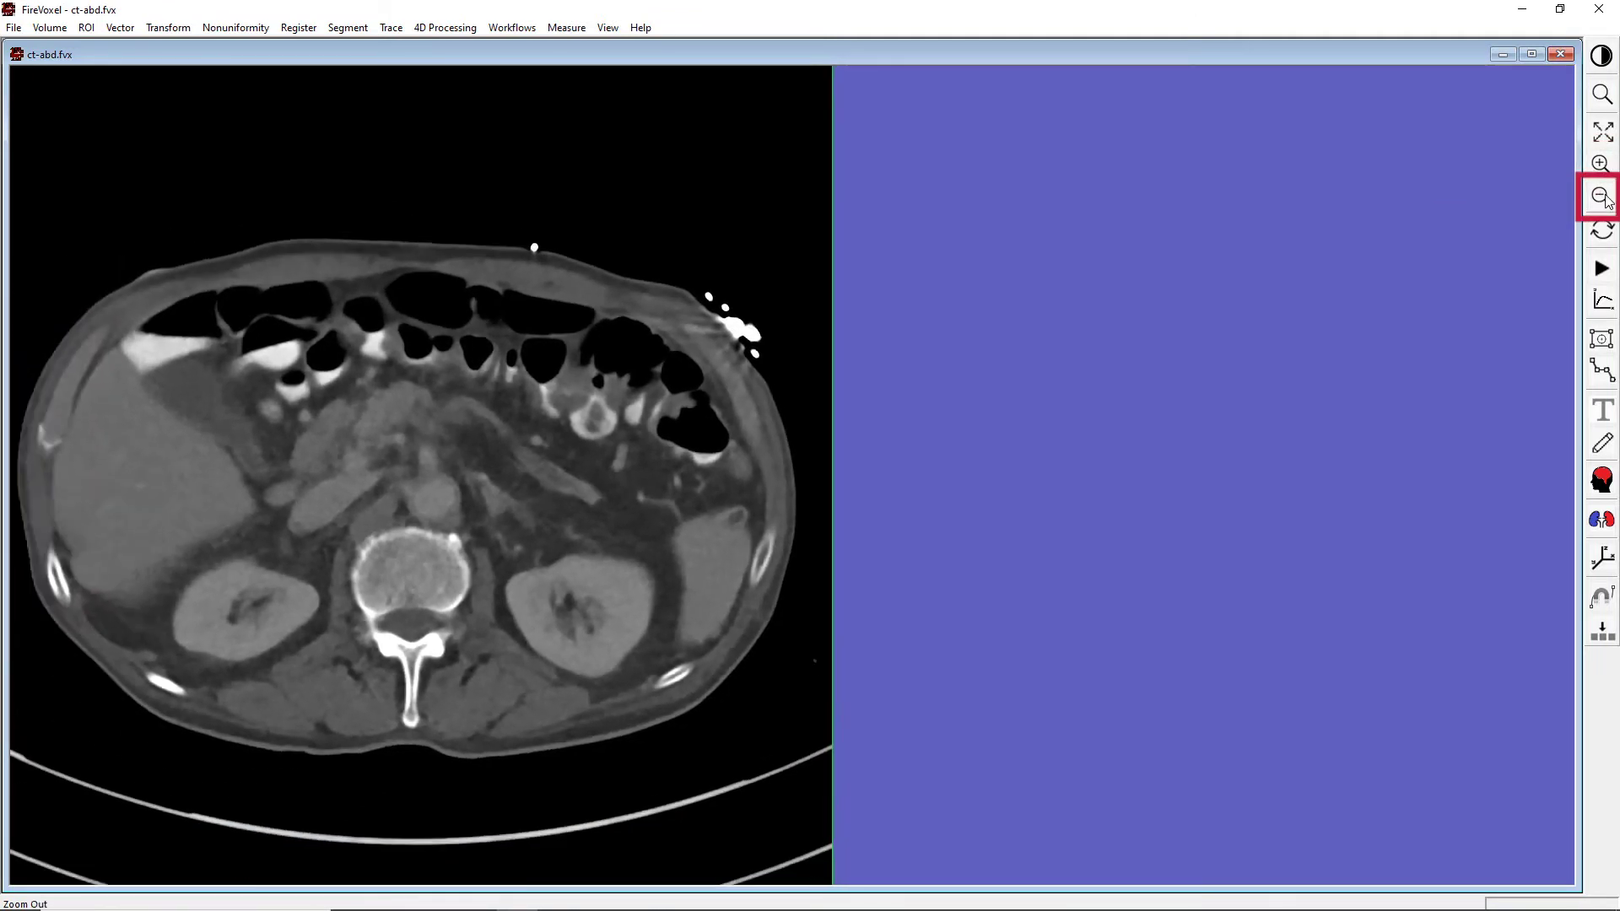
left_click(1608, 199)
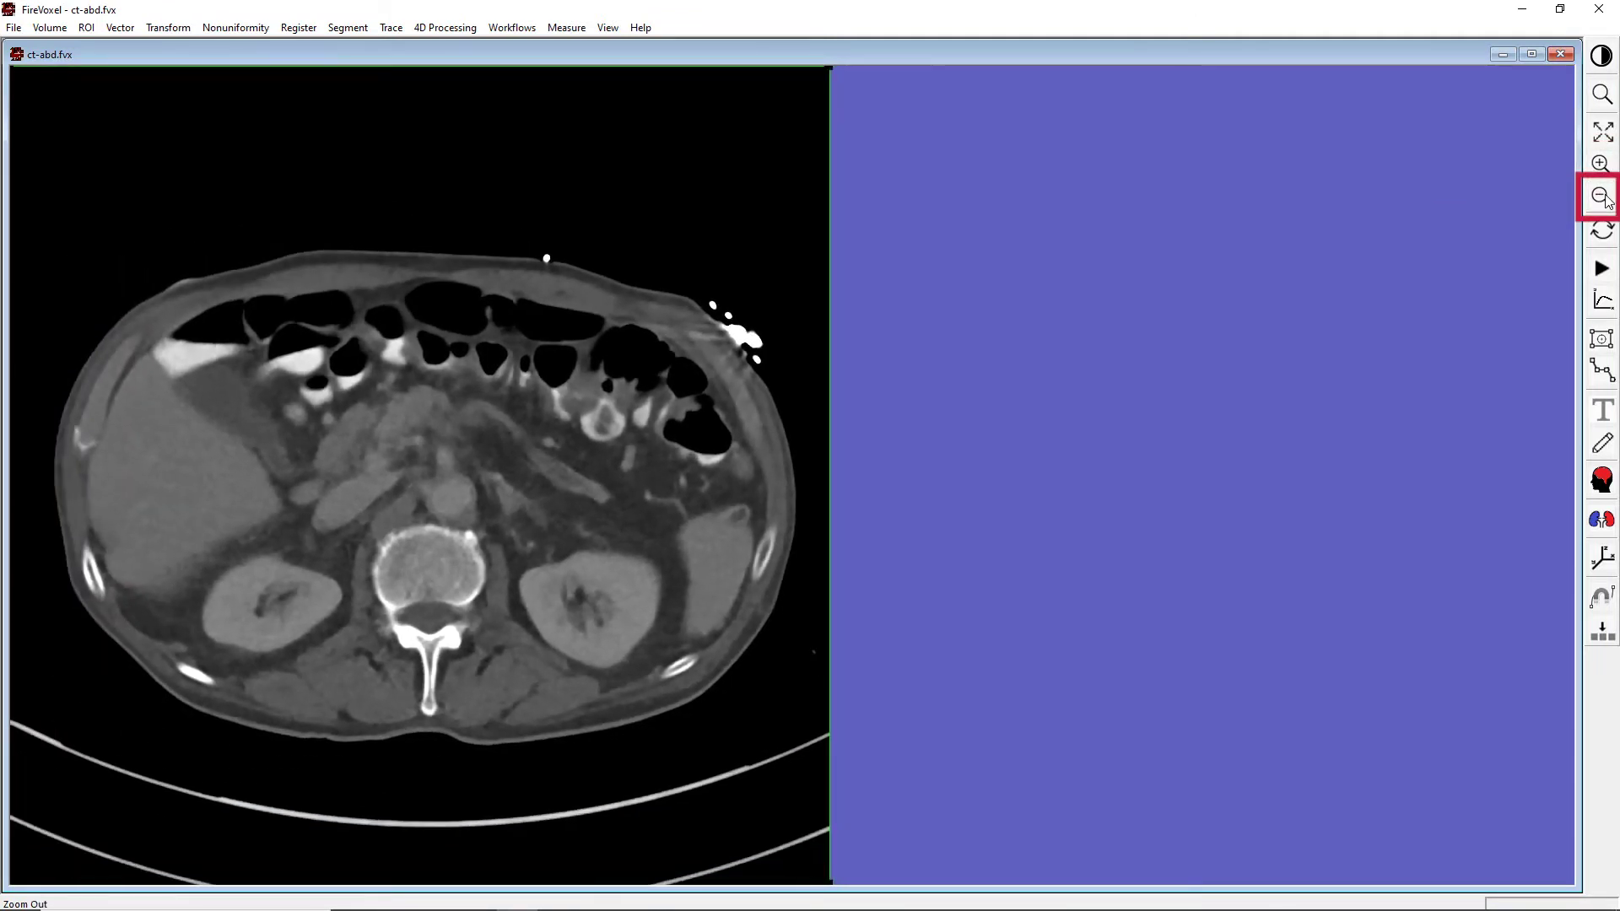
left_click(1607, 199)
left_click(1608, 199)
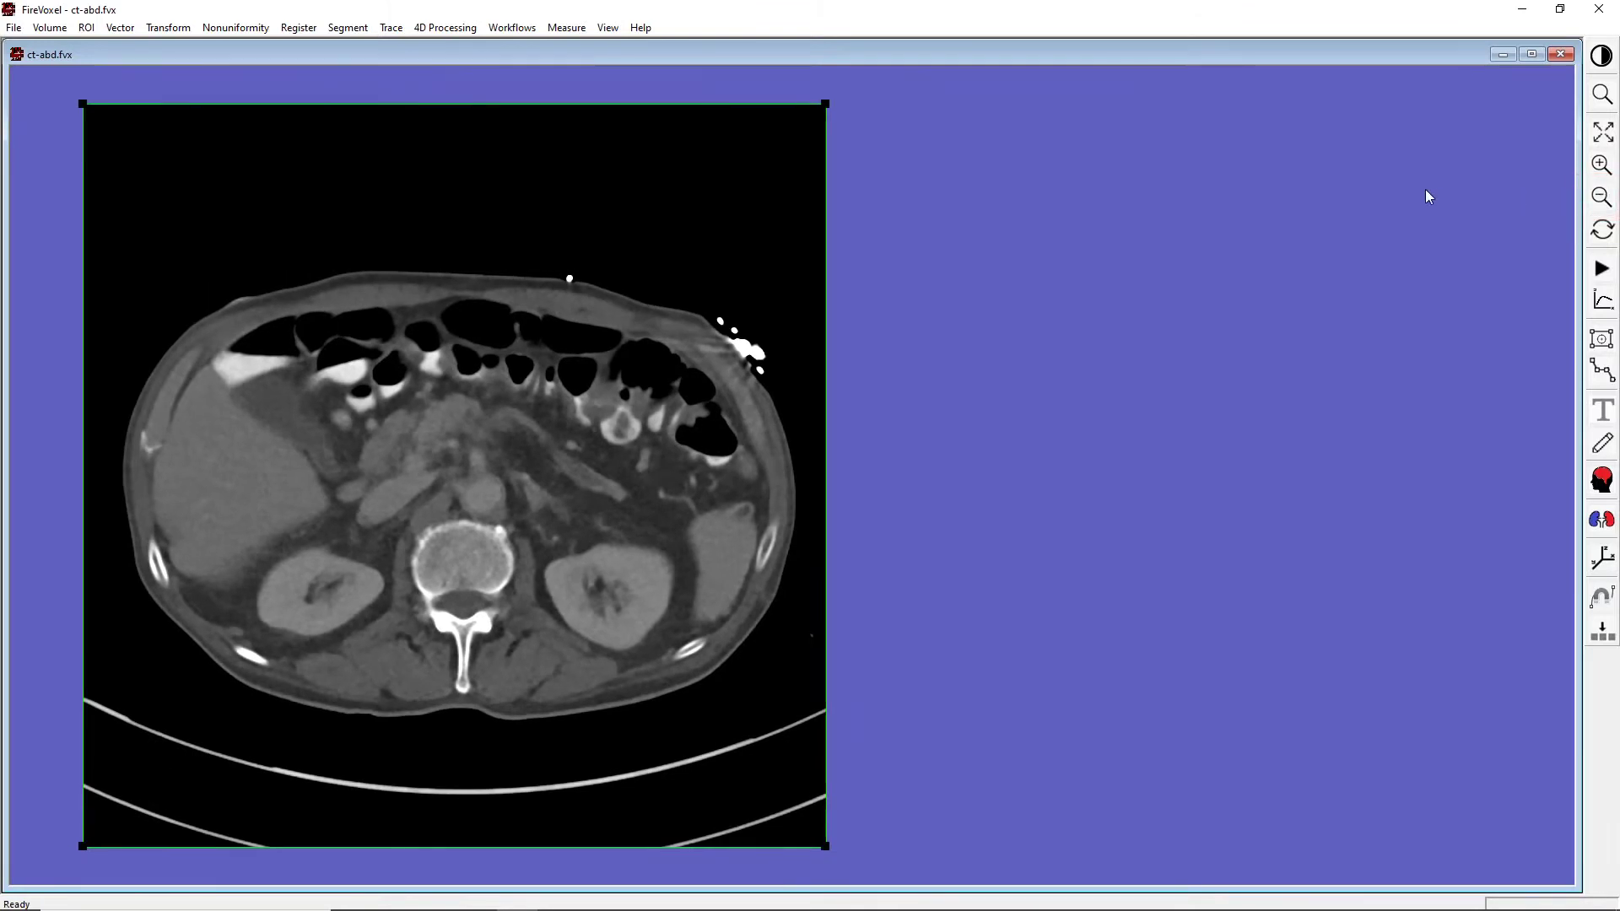
left_click(608, 28)
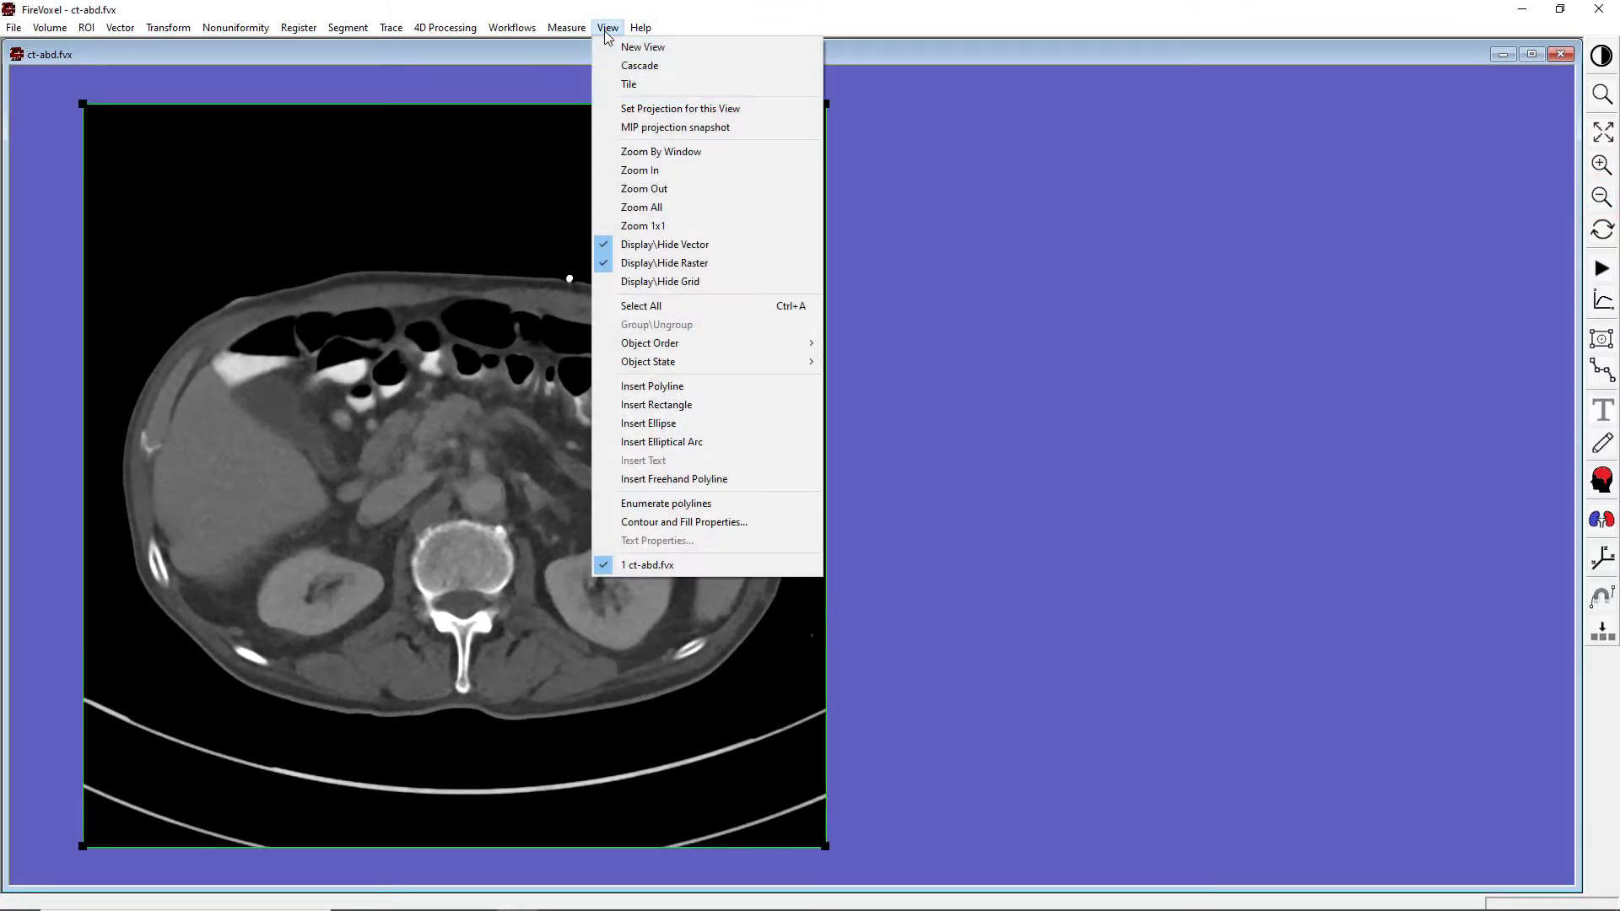
left_click(648, 224)
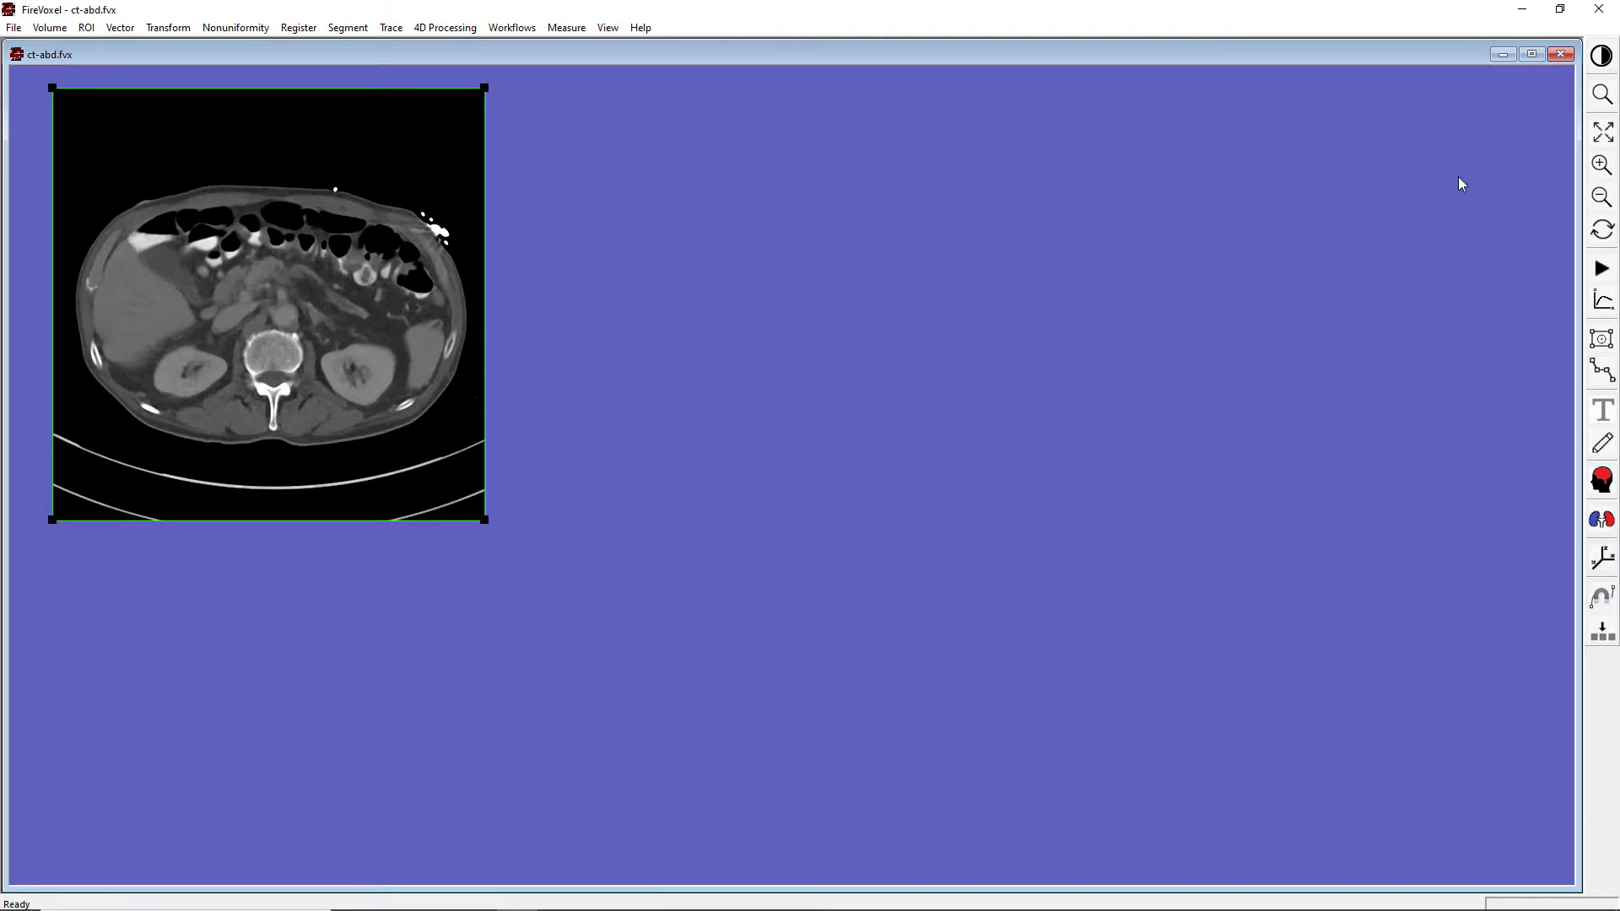
left_click(1597, 140)
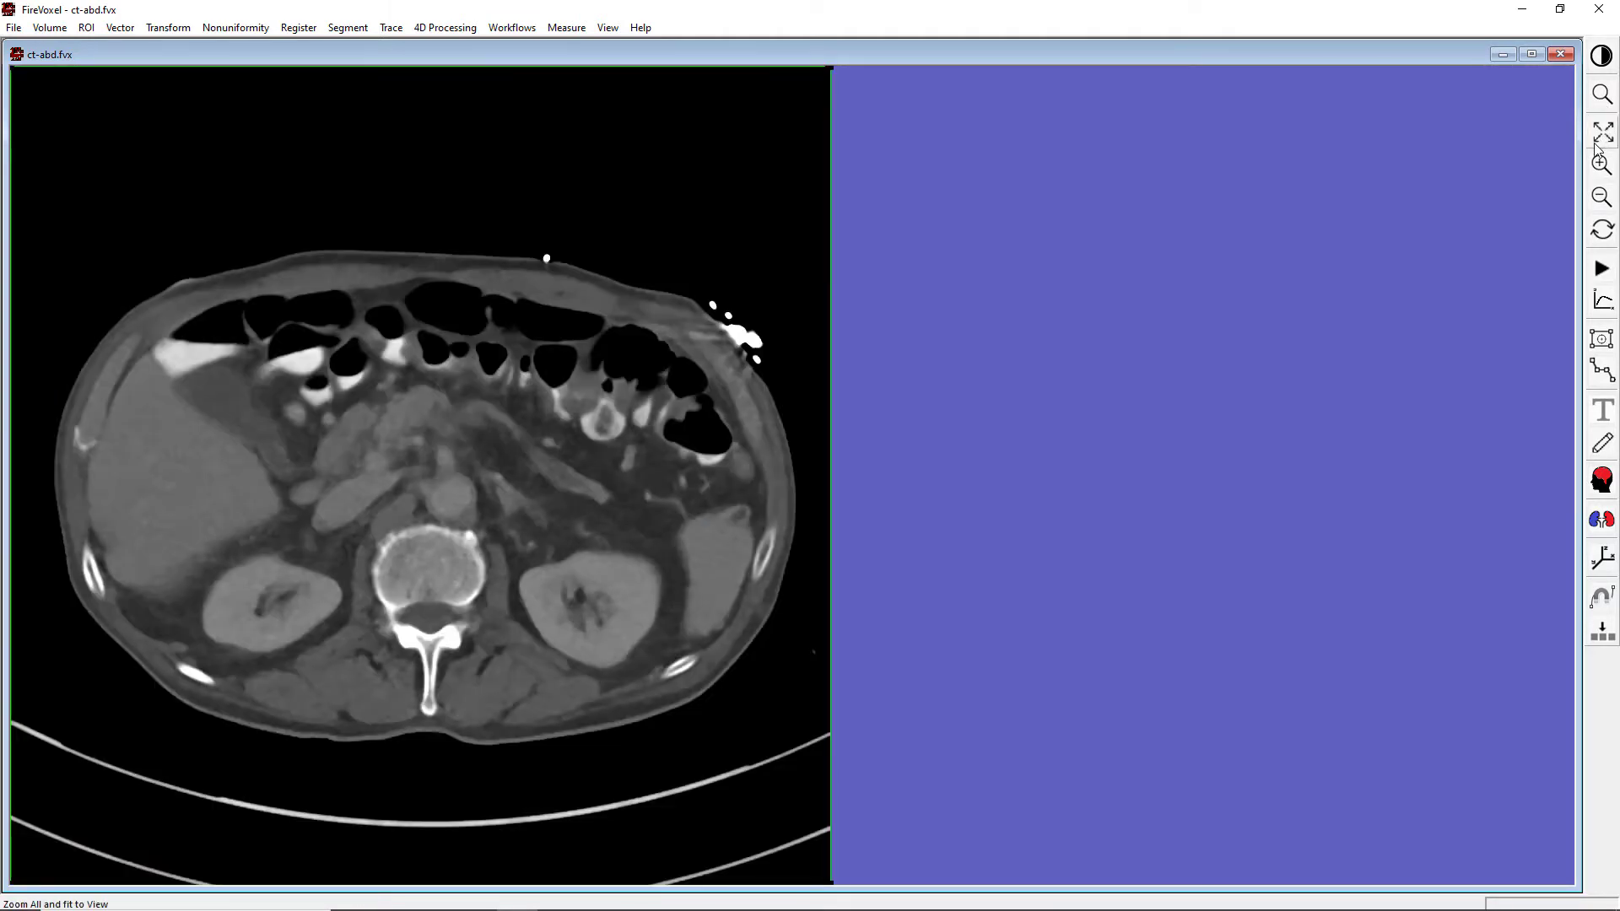
left_click(1602, 95)
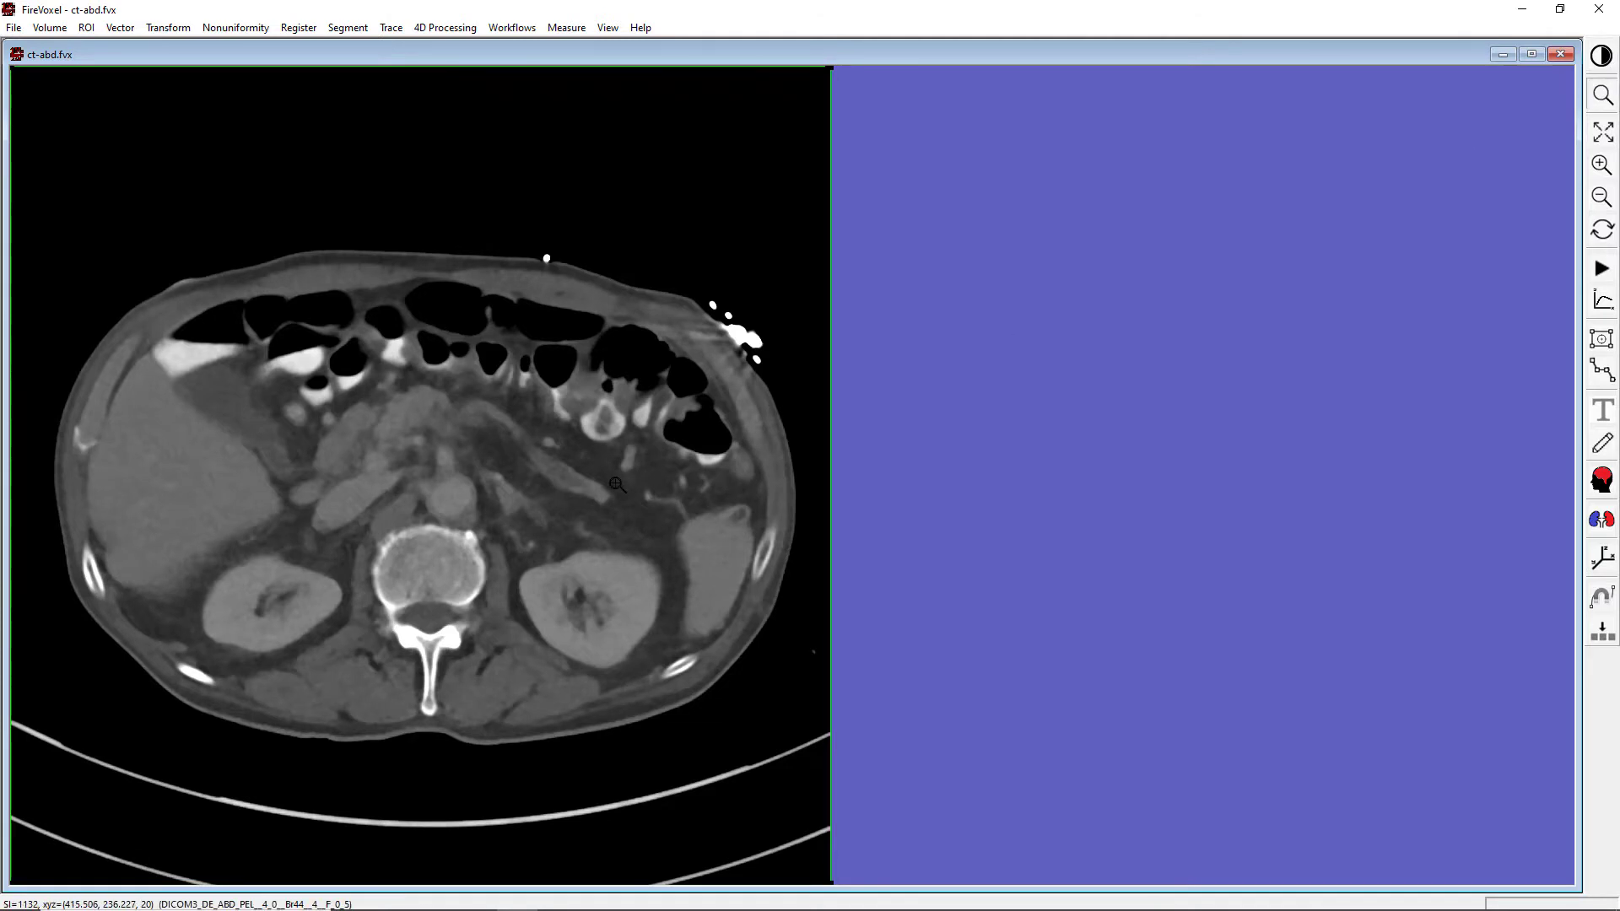
left_click_drag(506, 538, 781, 680)
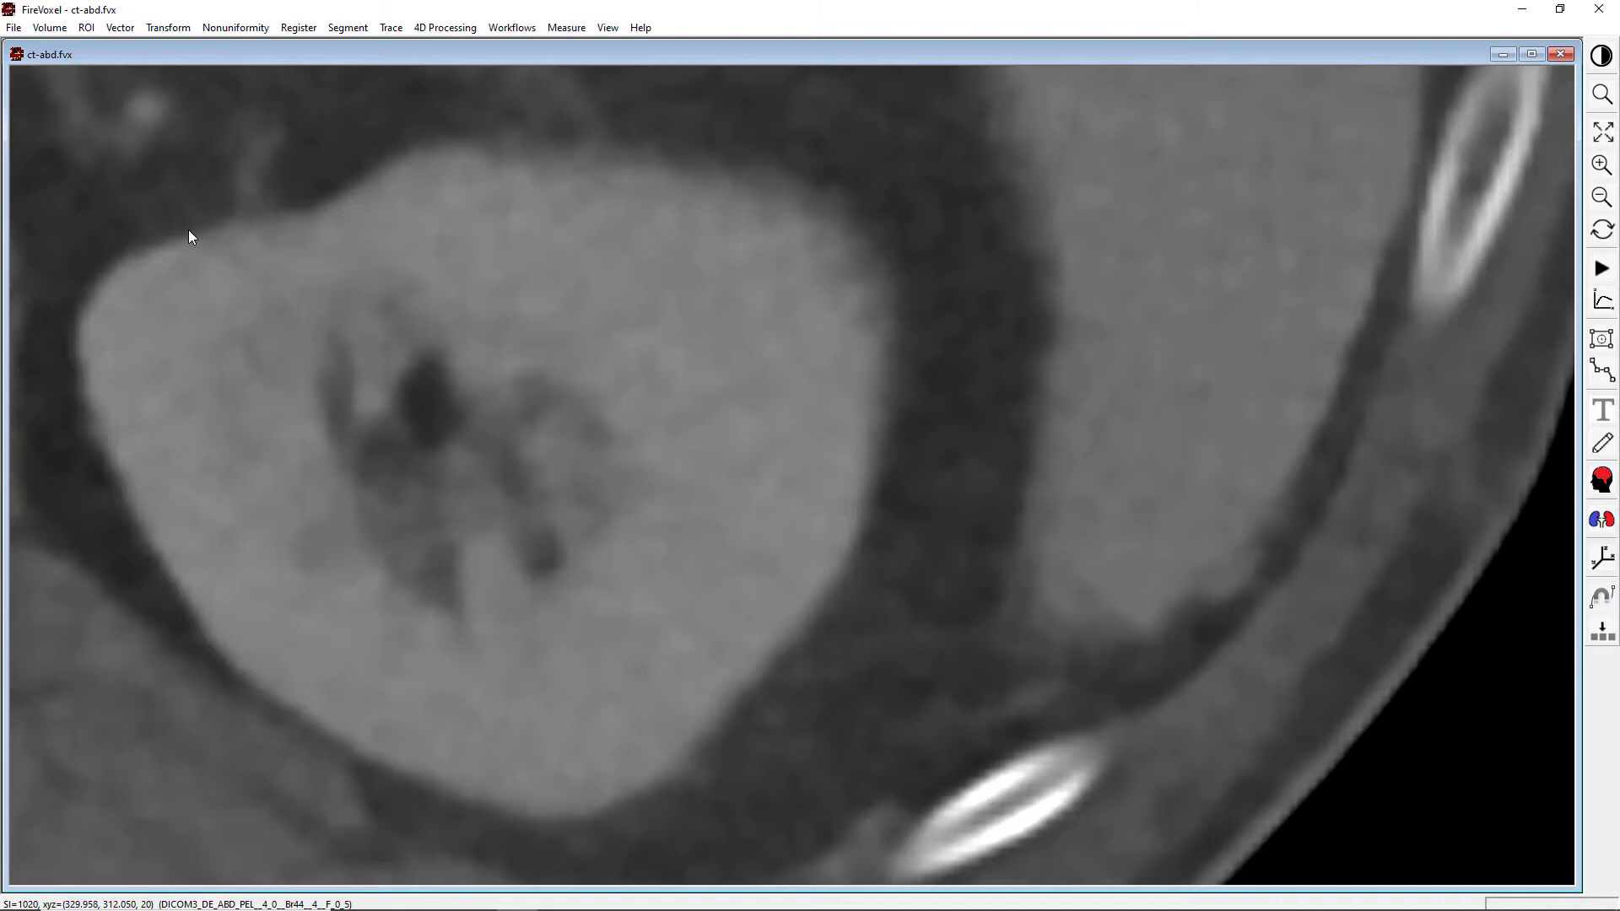
left_click(13, 28)
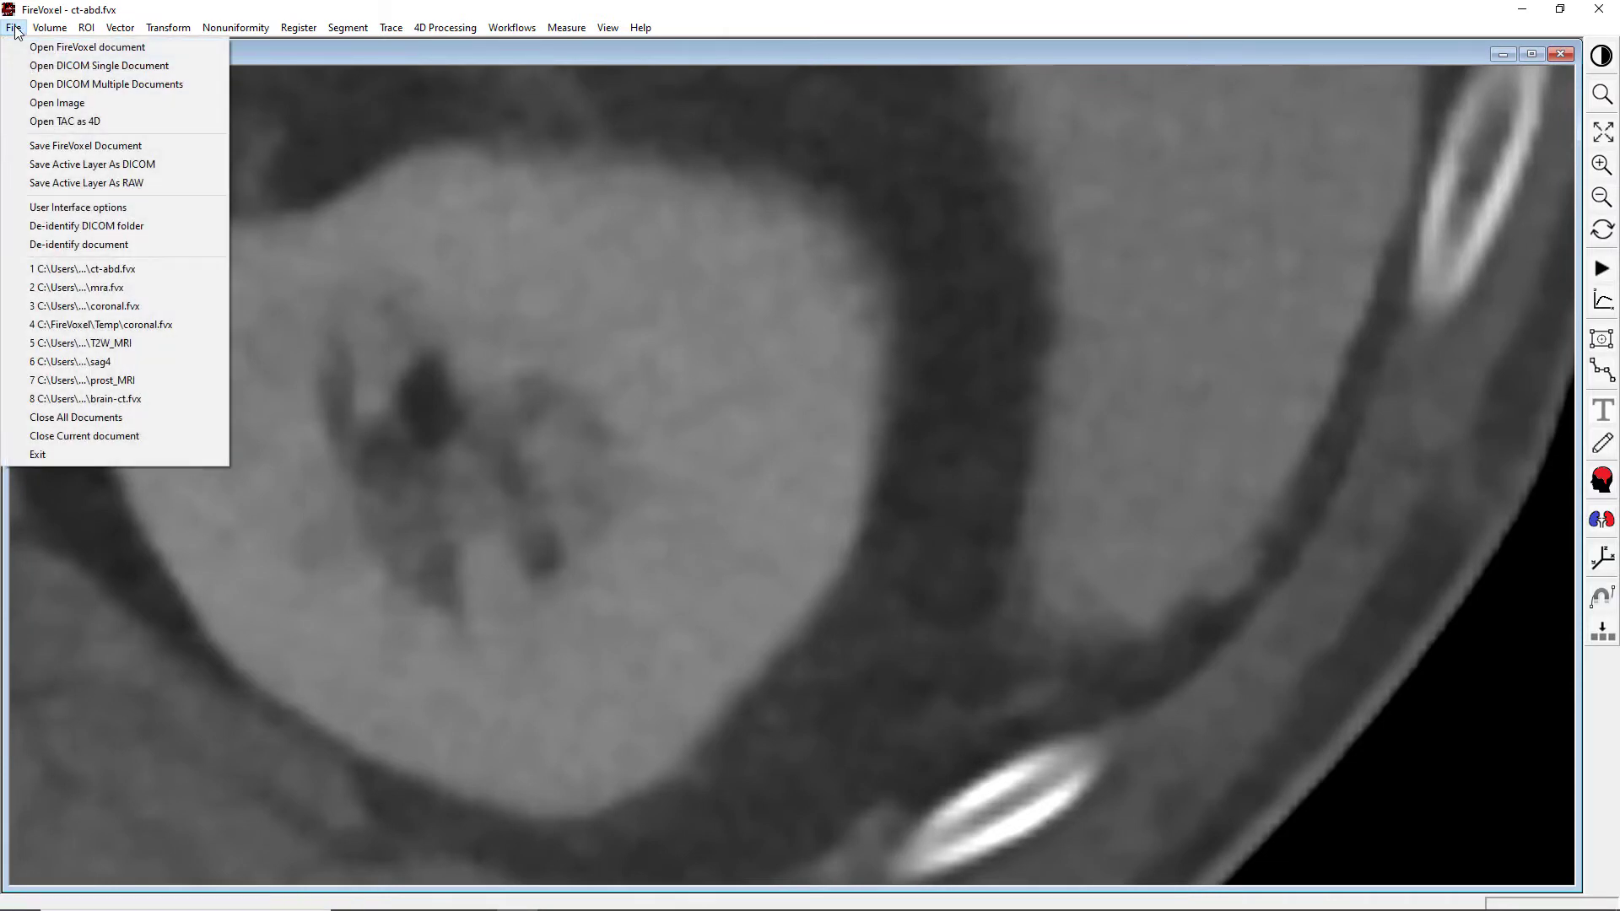
left_click(46, 206)
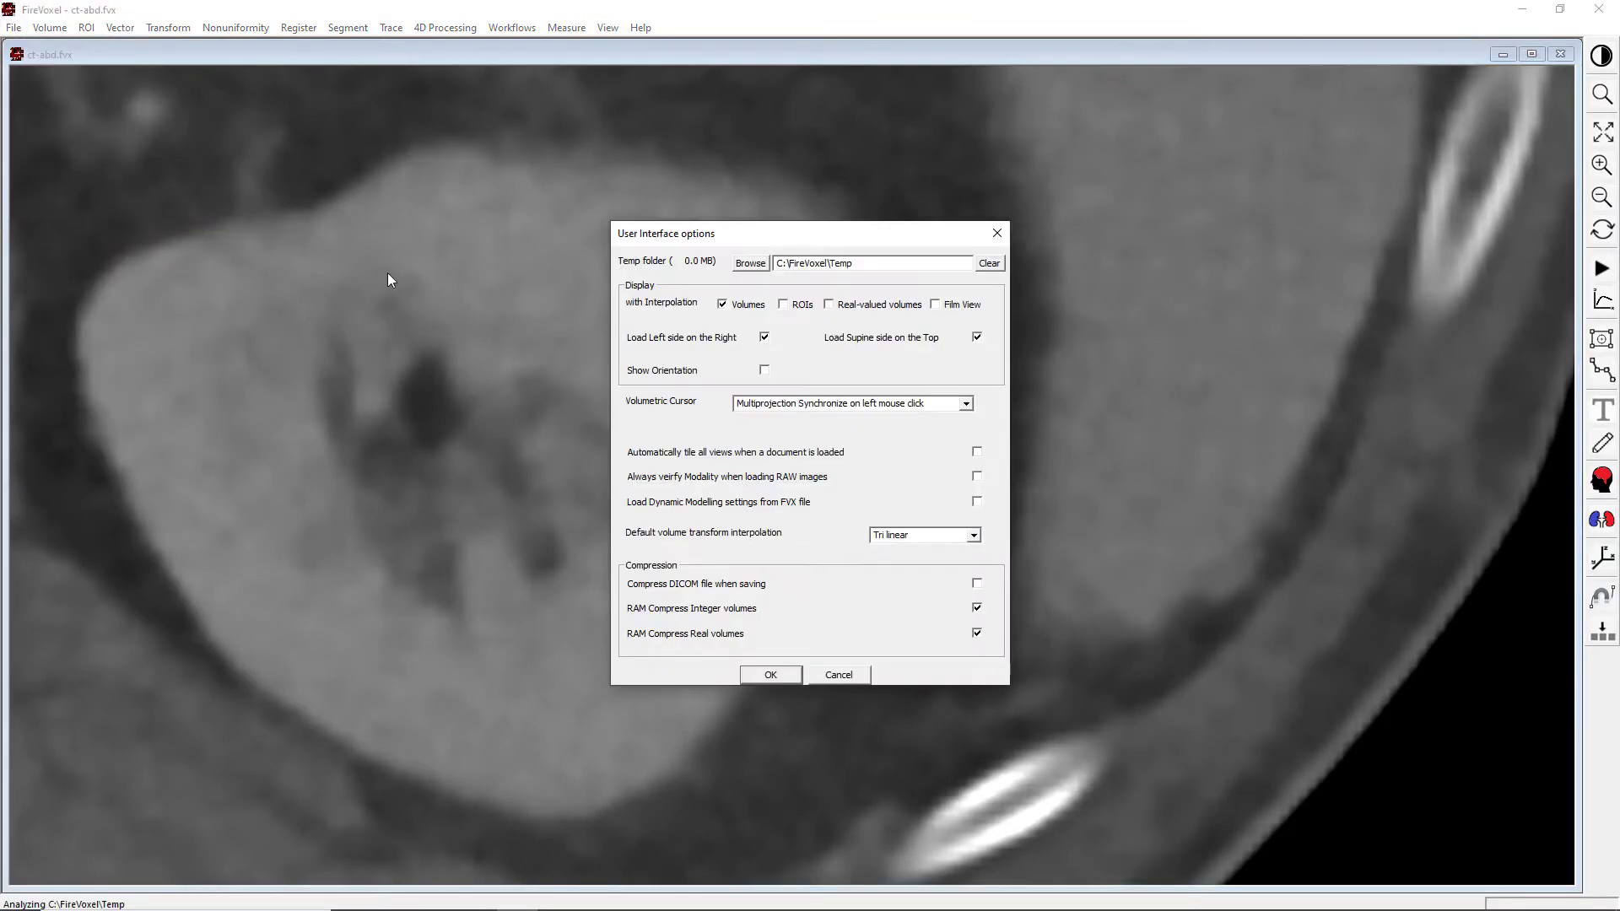
left_click_drag(711, 234, 992, 178)
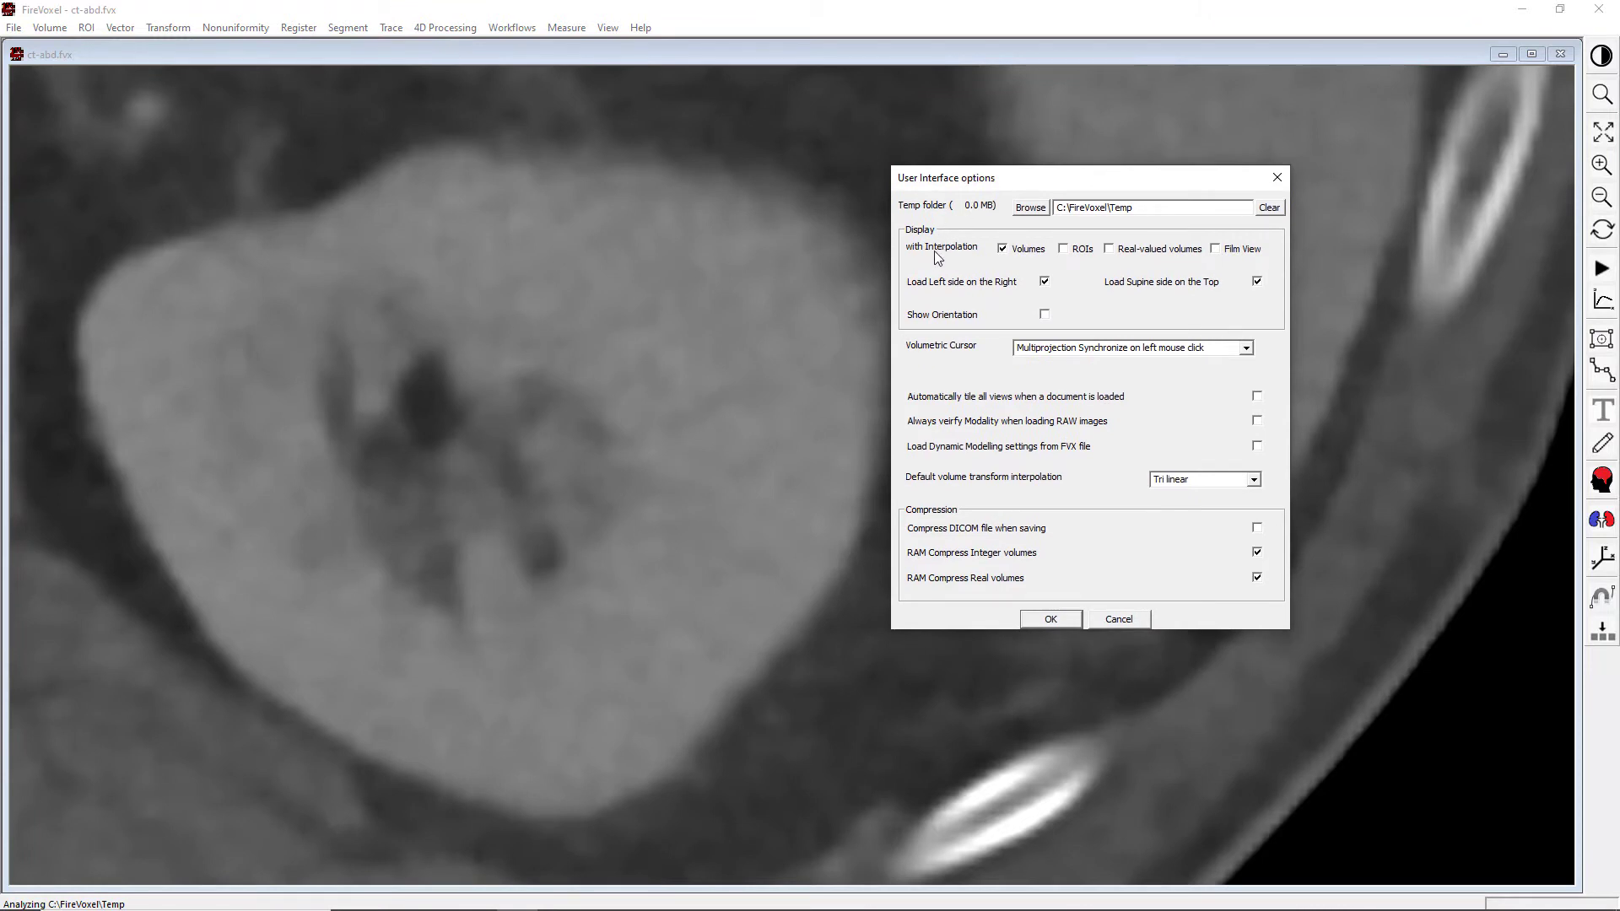
left_click(1004, 249)
left_click(1003, 250)
left_click(1003, 250)
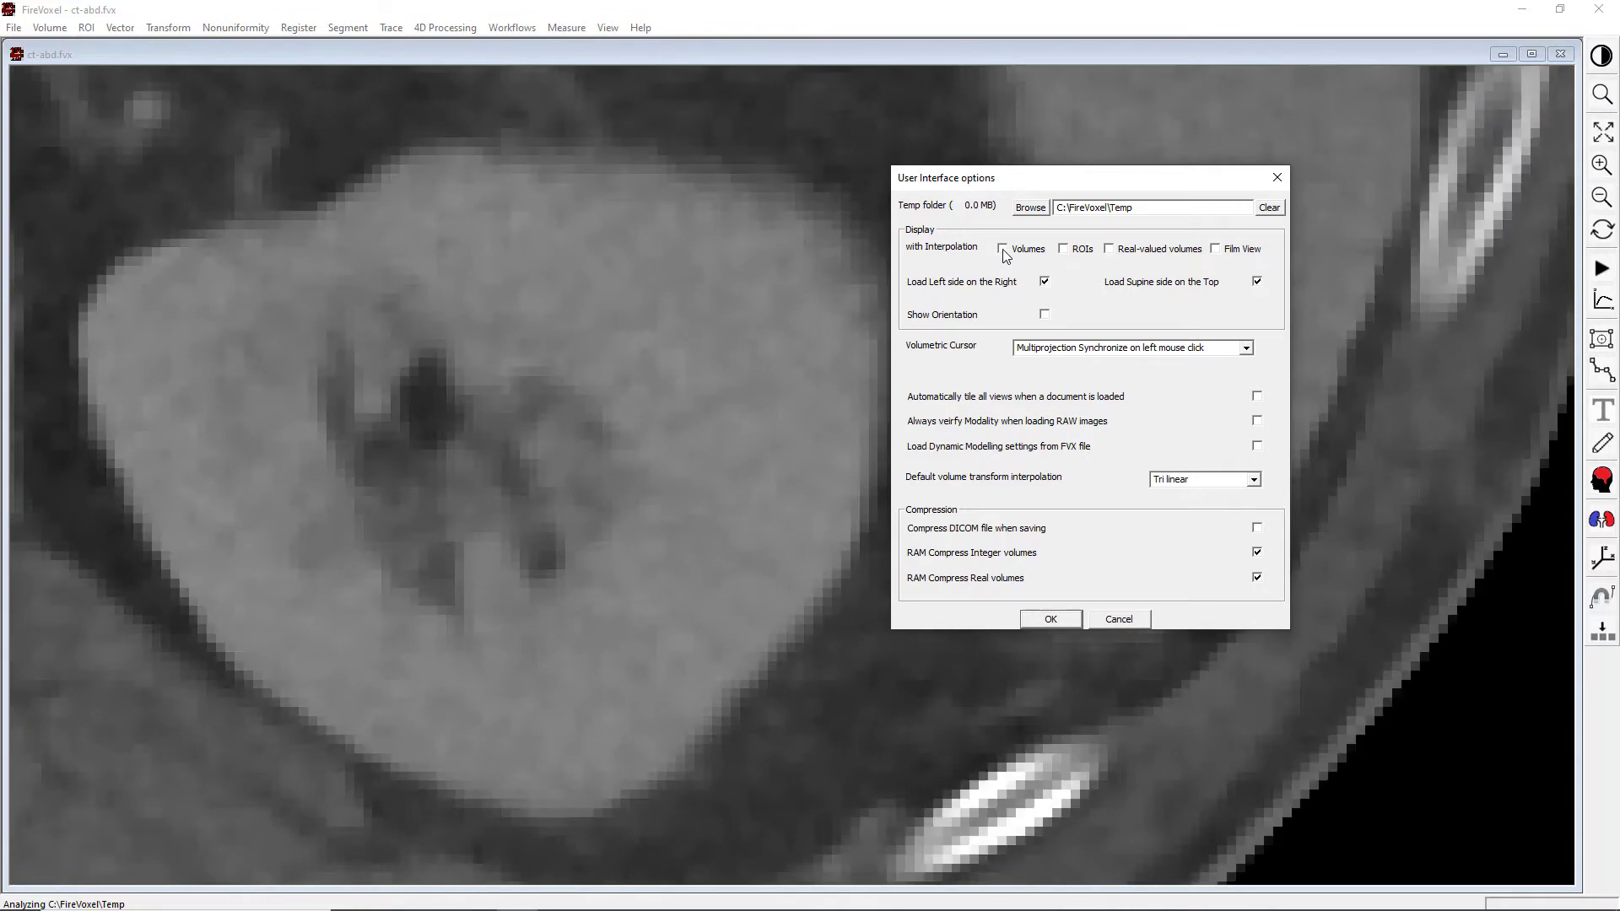
left_click(1003, 250)
left_click(1004, 250)
left_click(1004, 250)
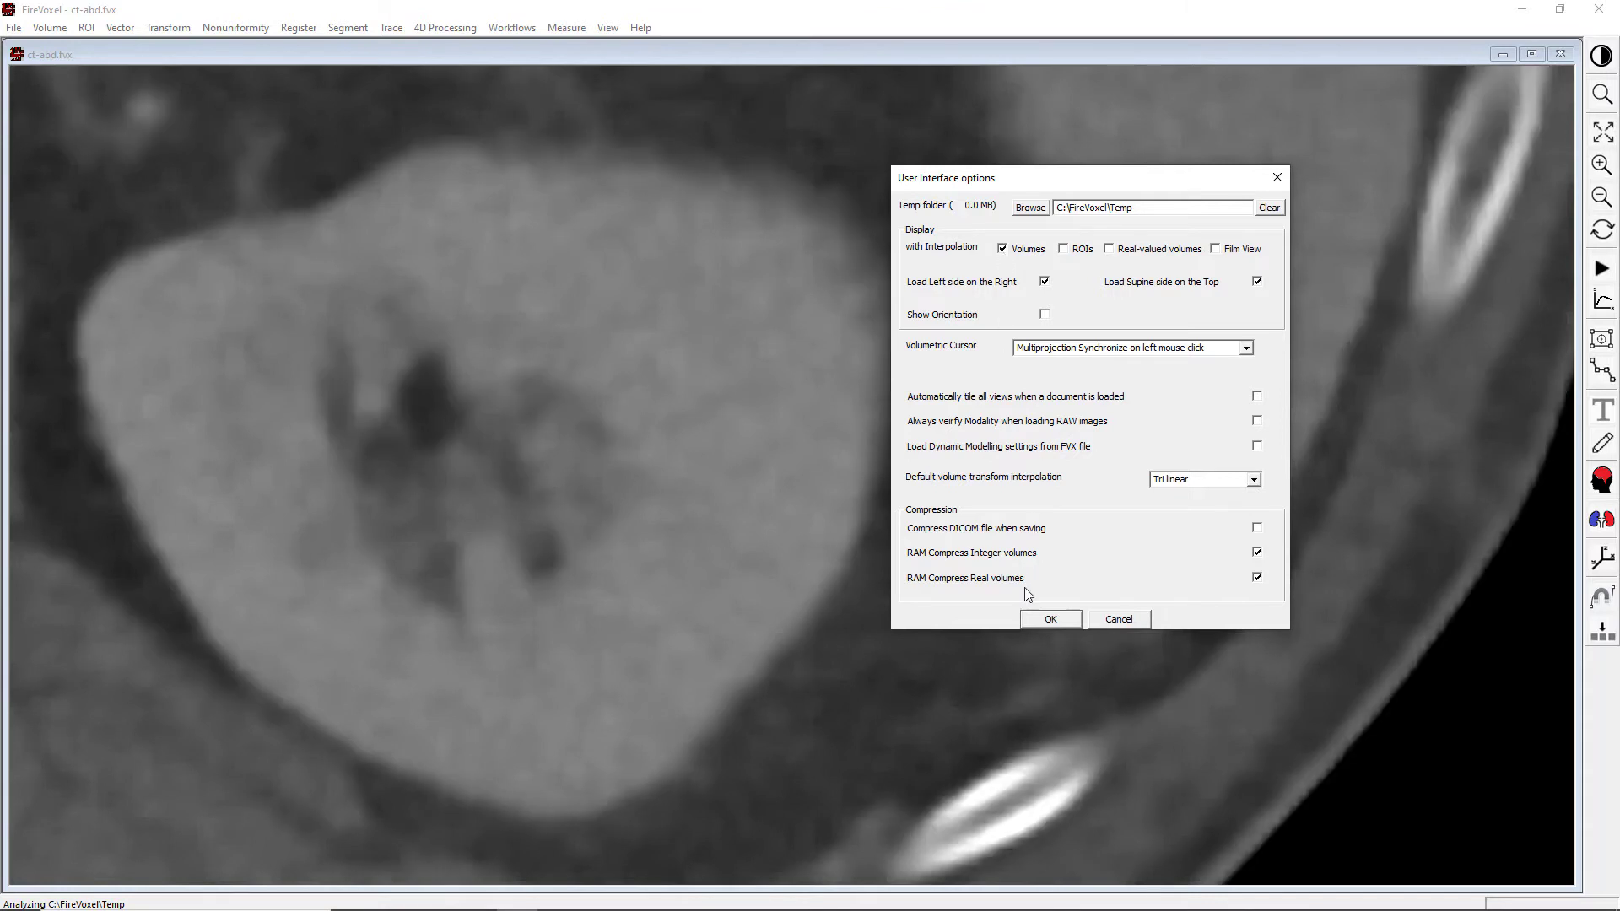
left_click(1027, 621)
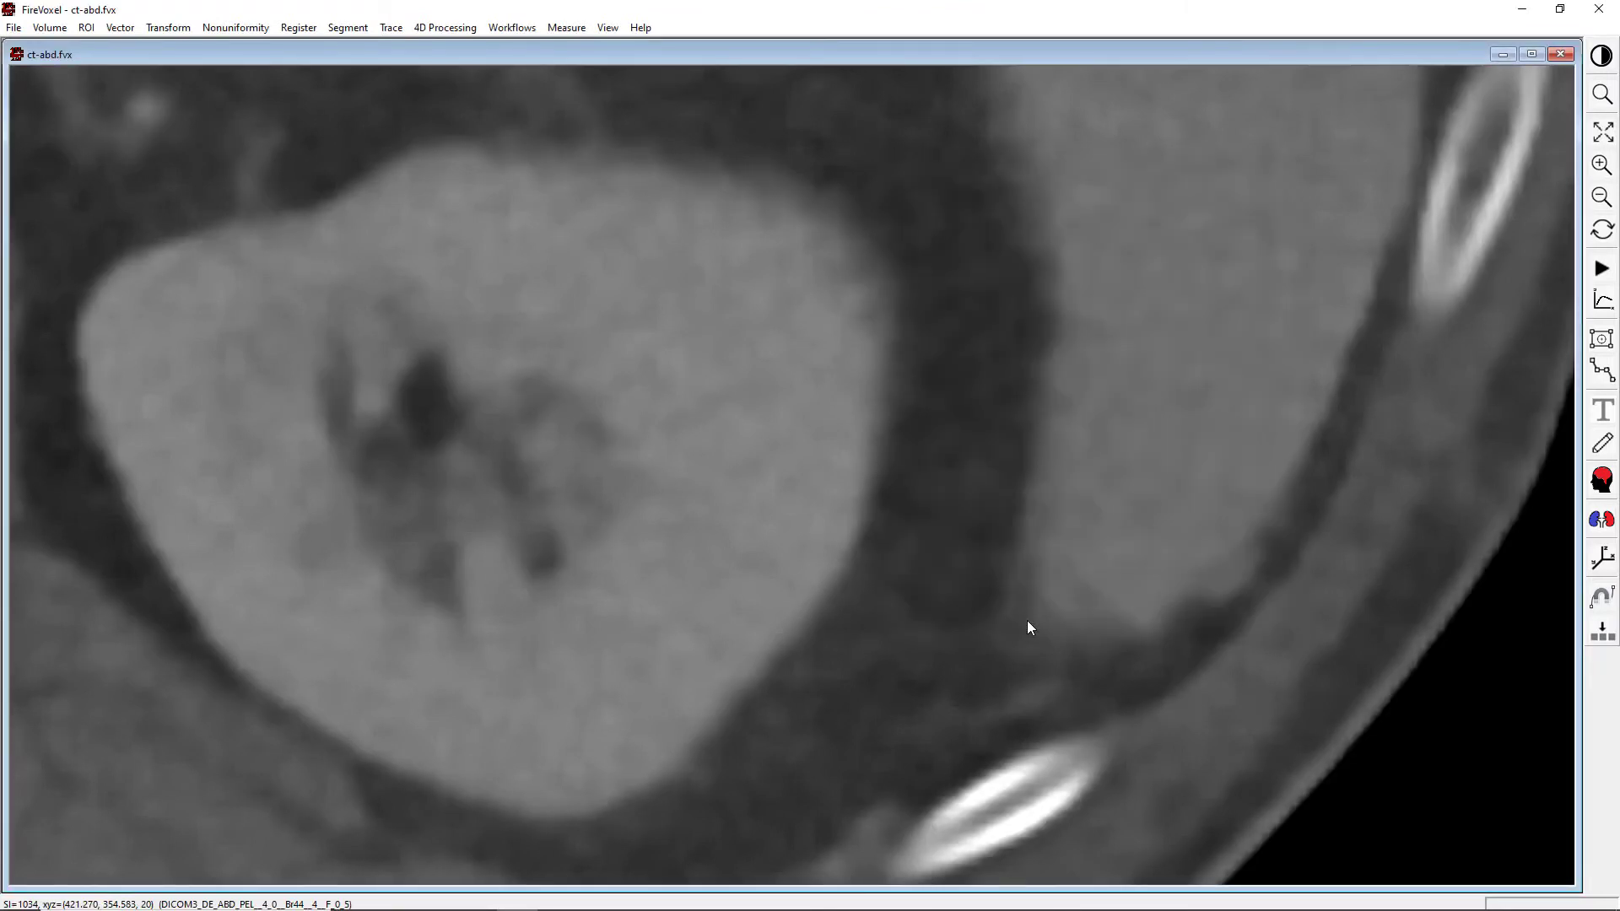
left_click(1605, 134)
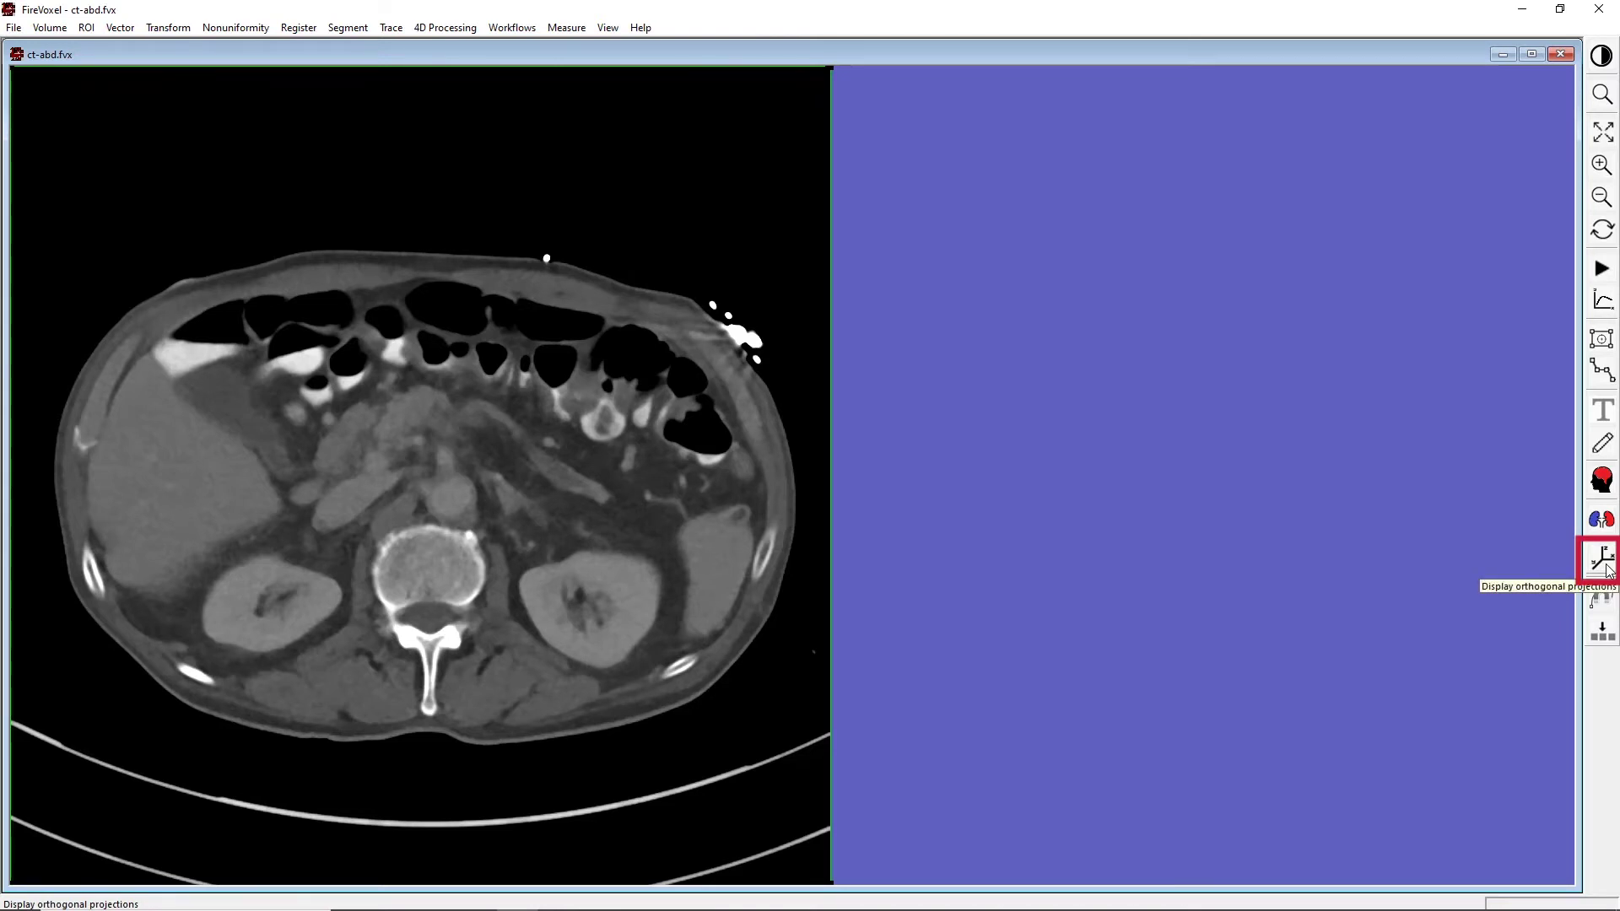
left_click(1606, 567)
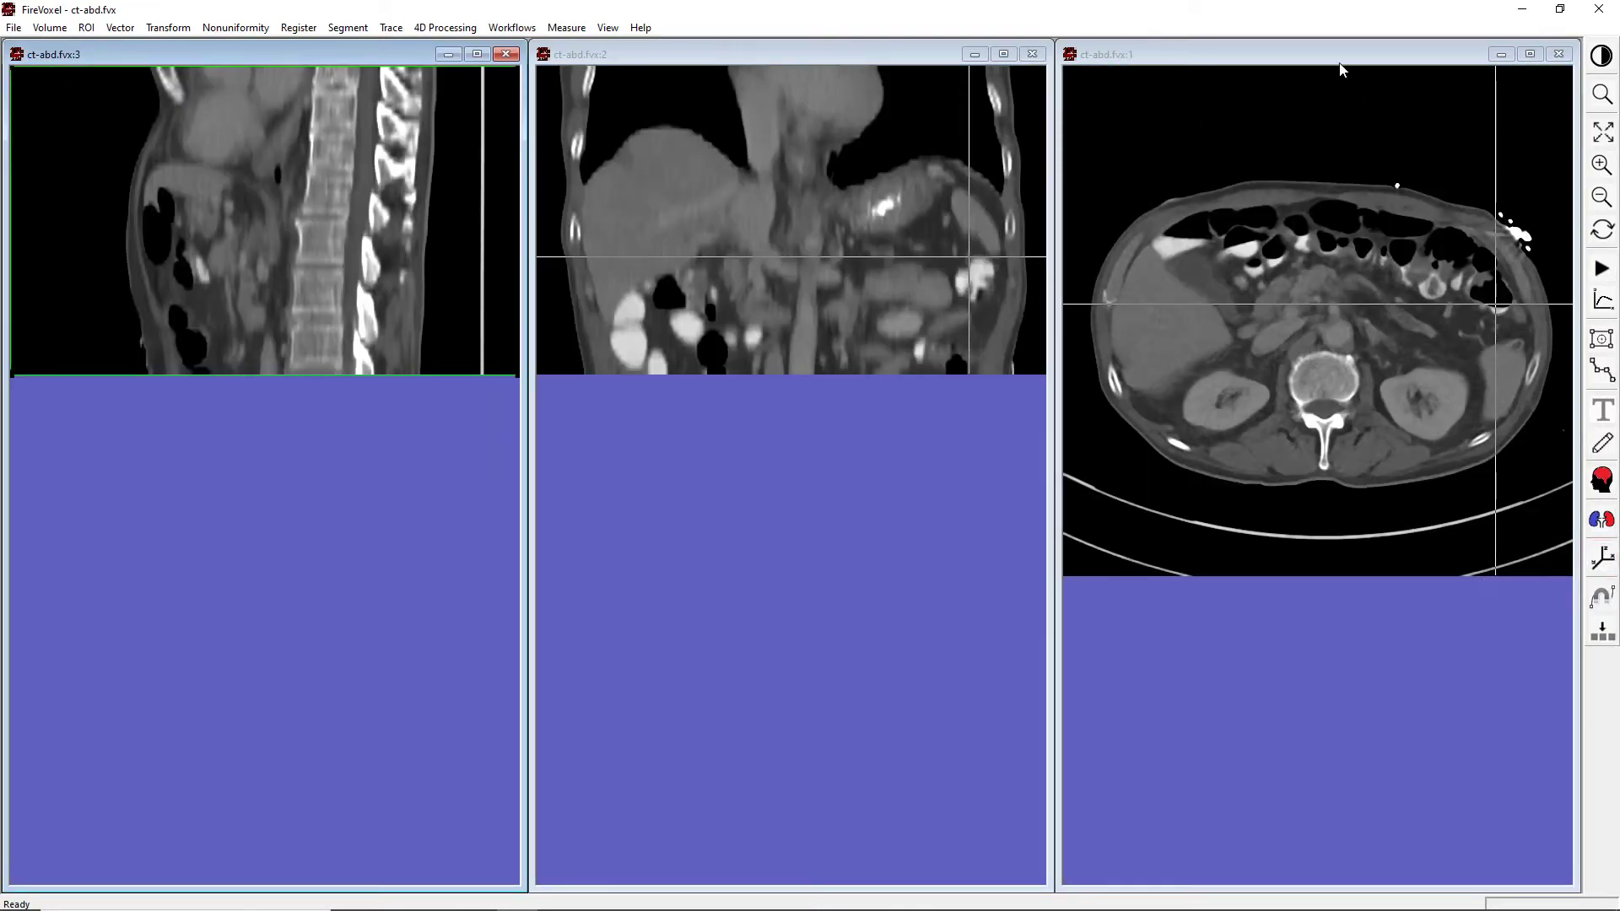
left_click(1314, 57)
left_click(828, 52)
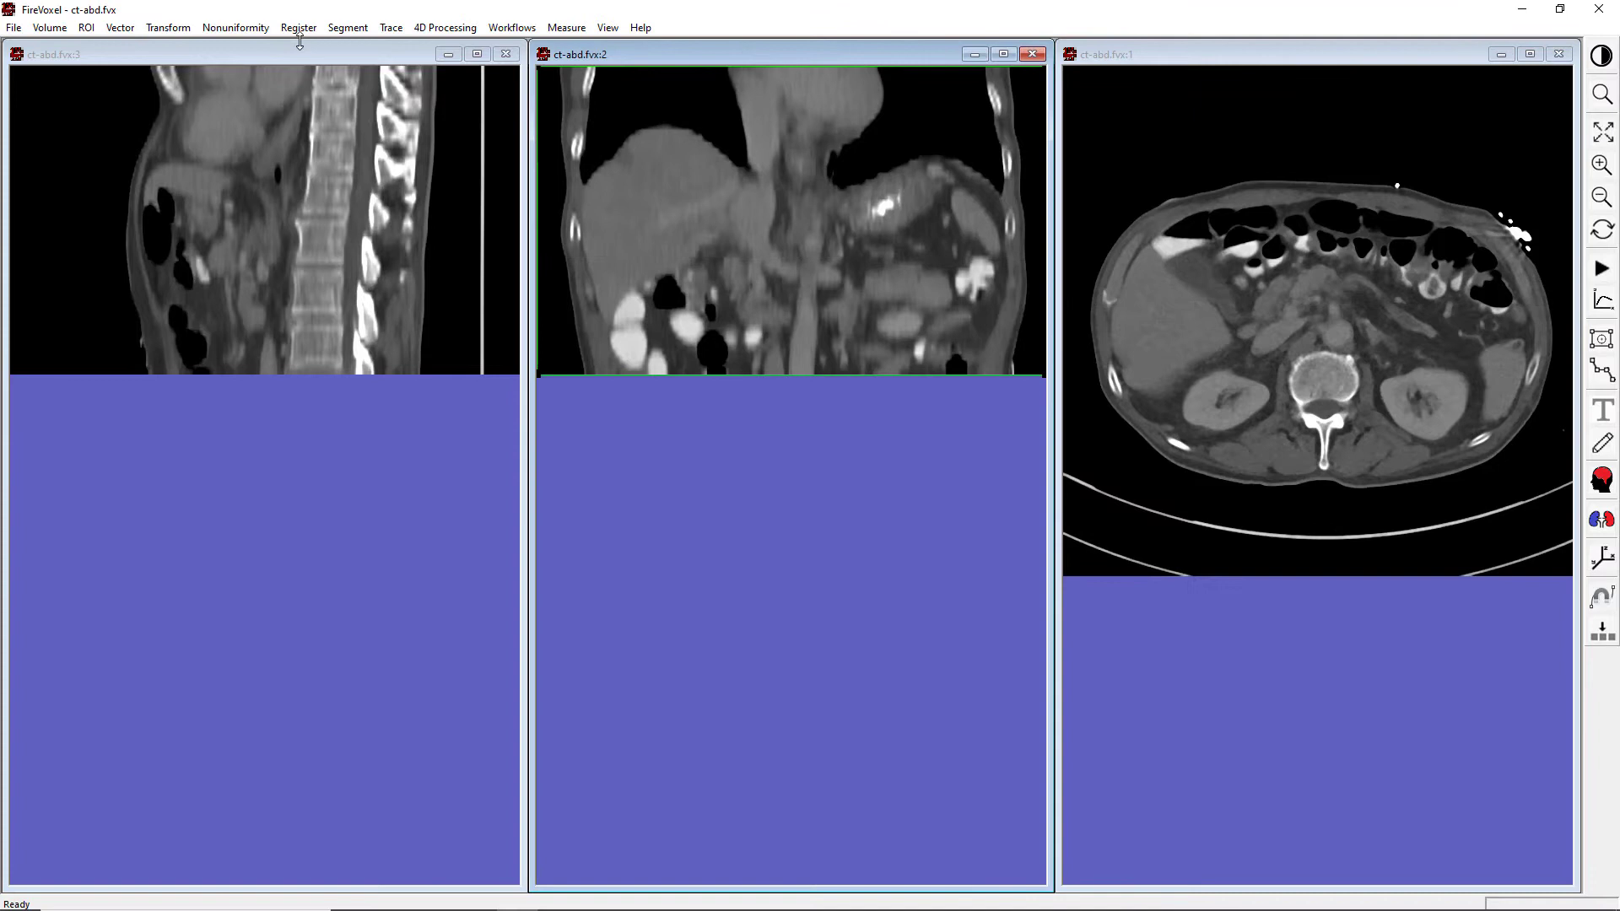
left_click(300, 55)
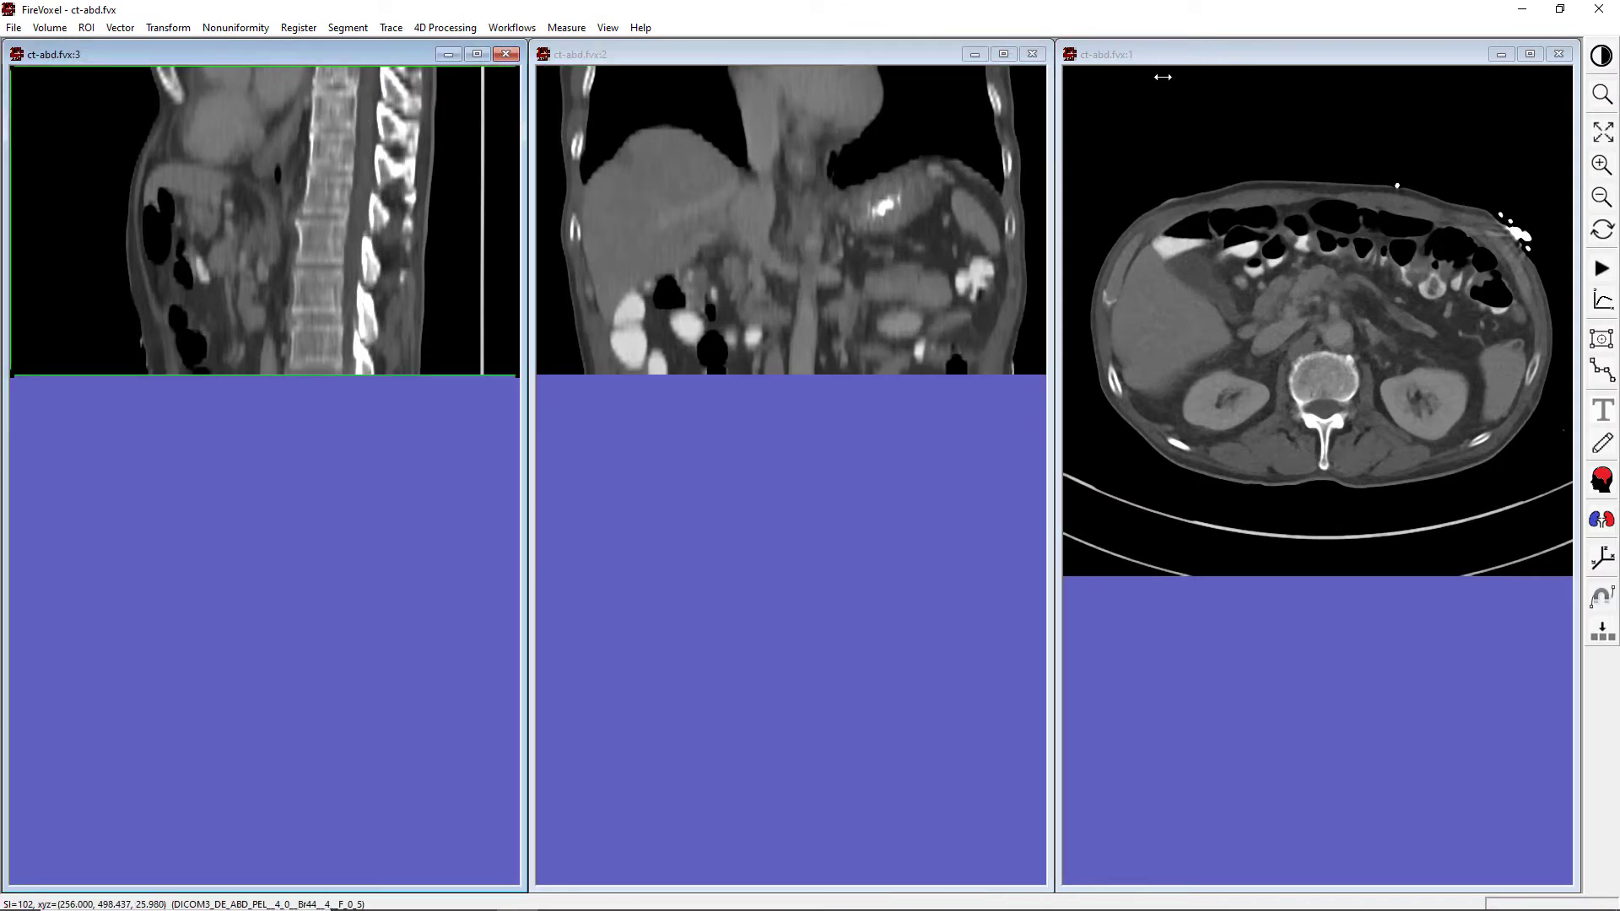
left_click(1131, 59)
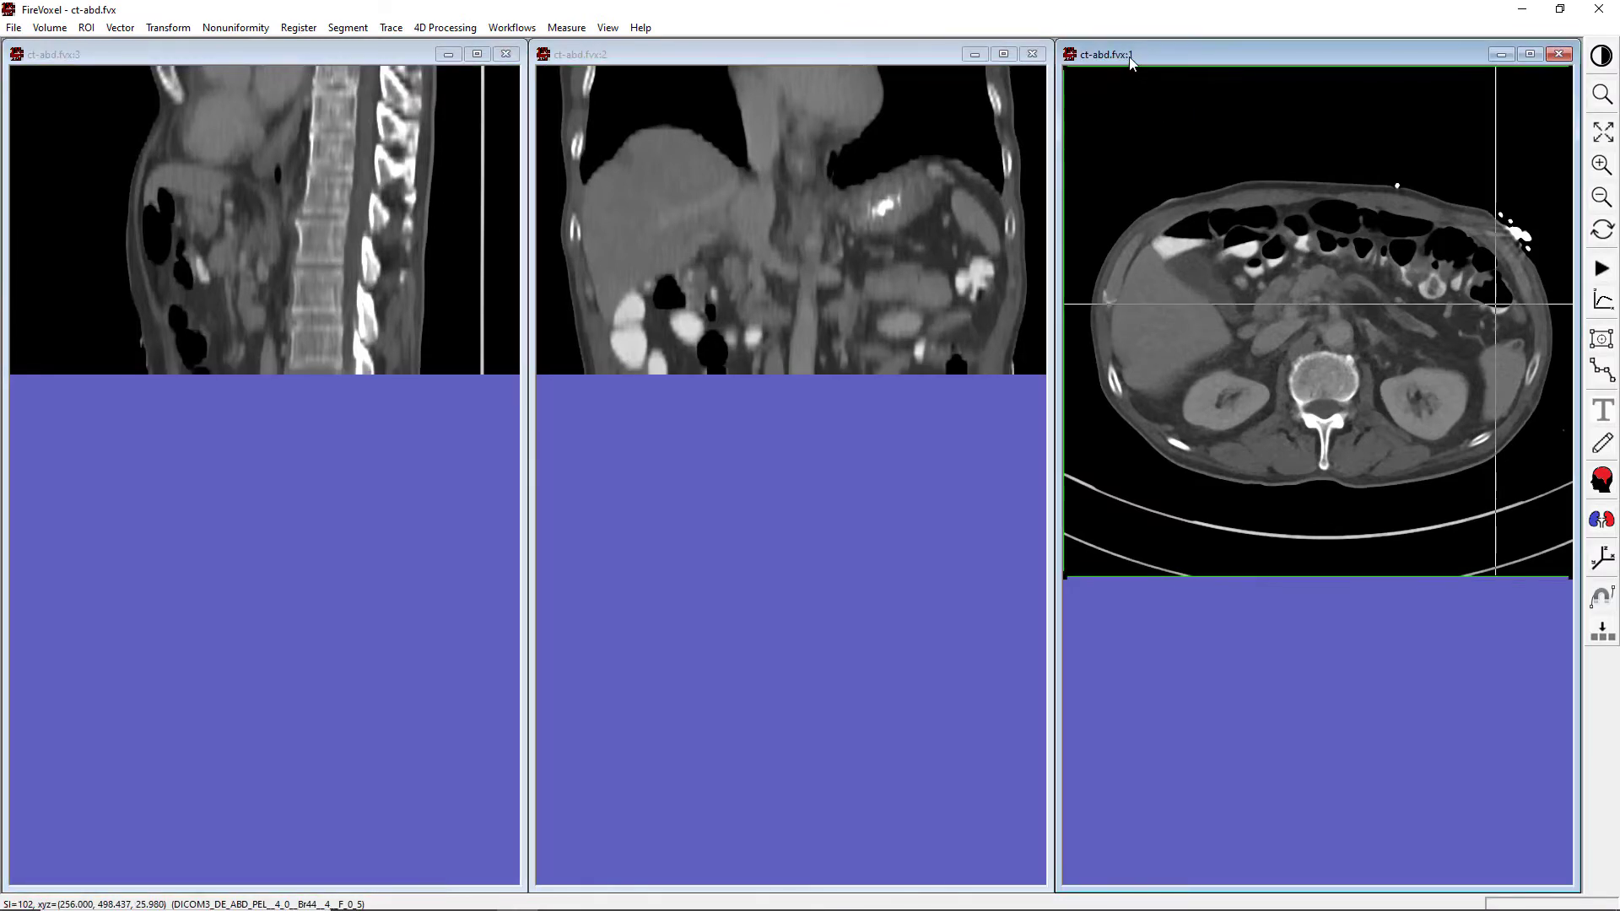
left_click(614, 61)
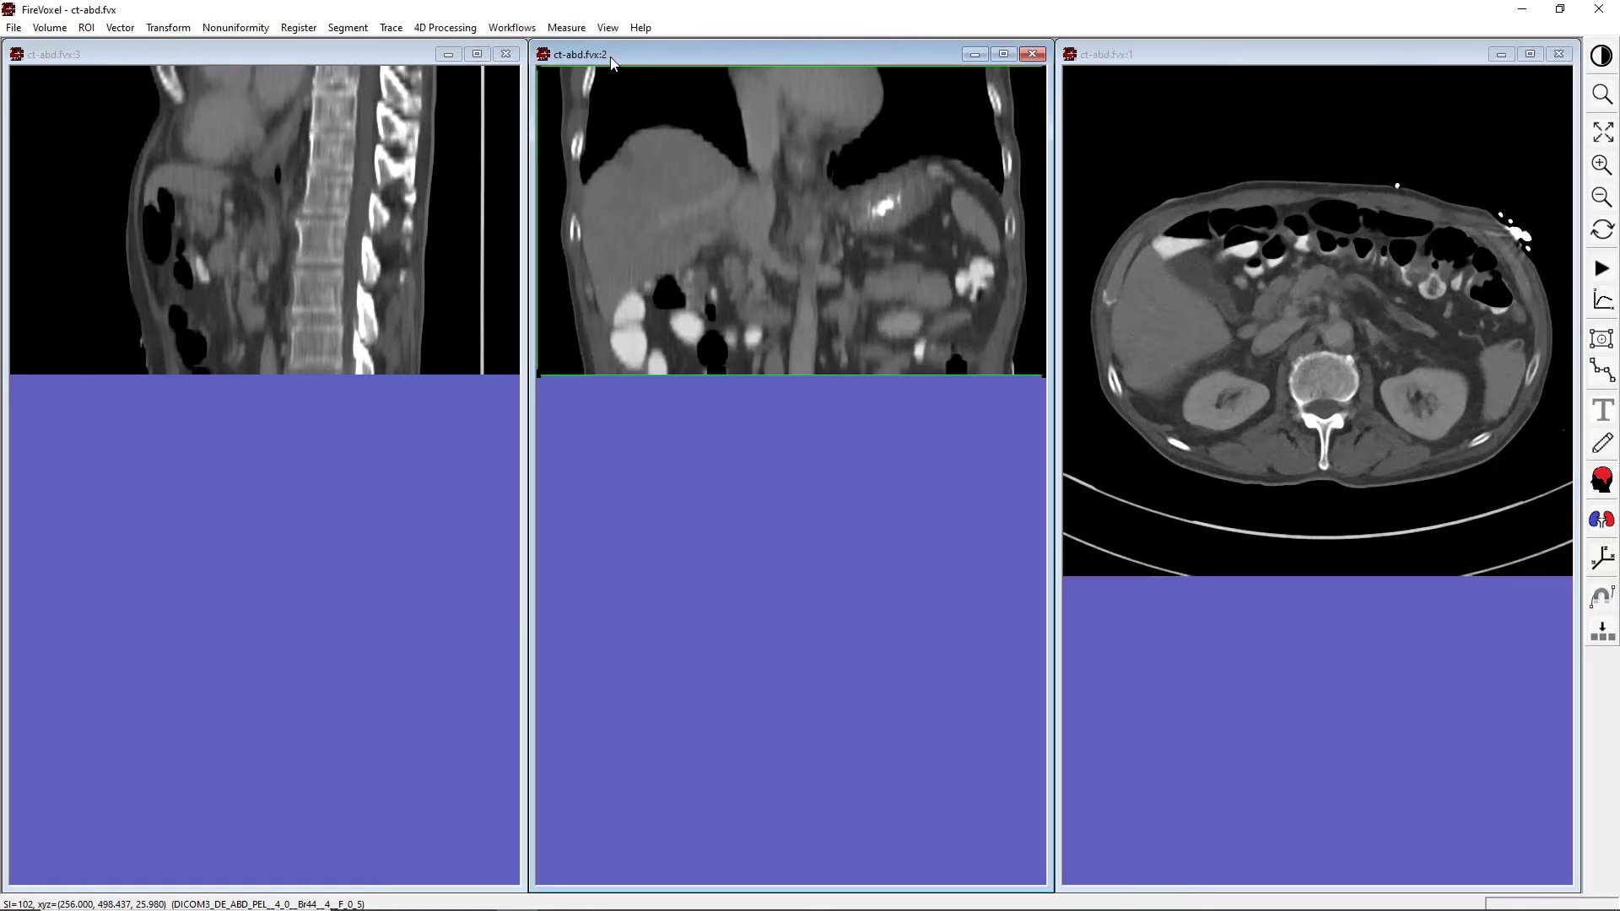
left_click(103, 57)
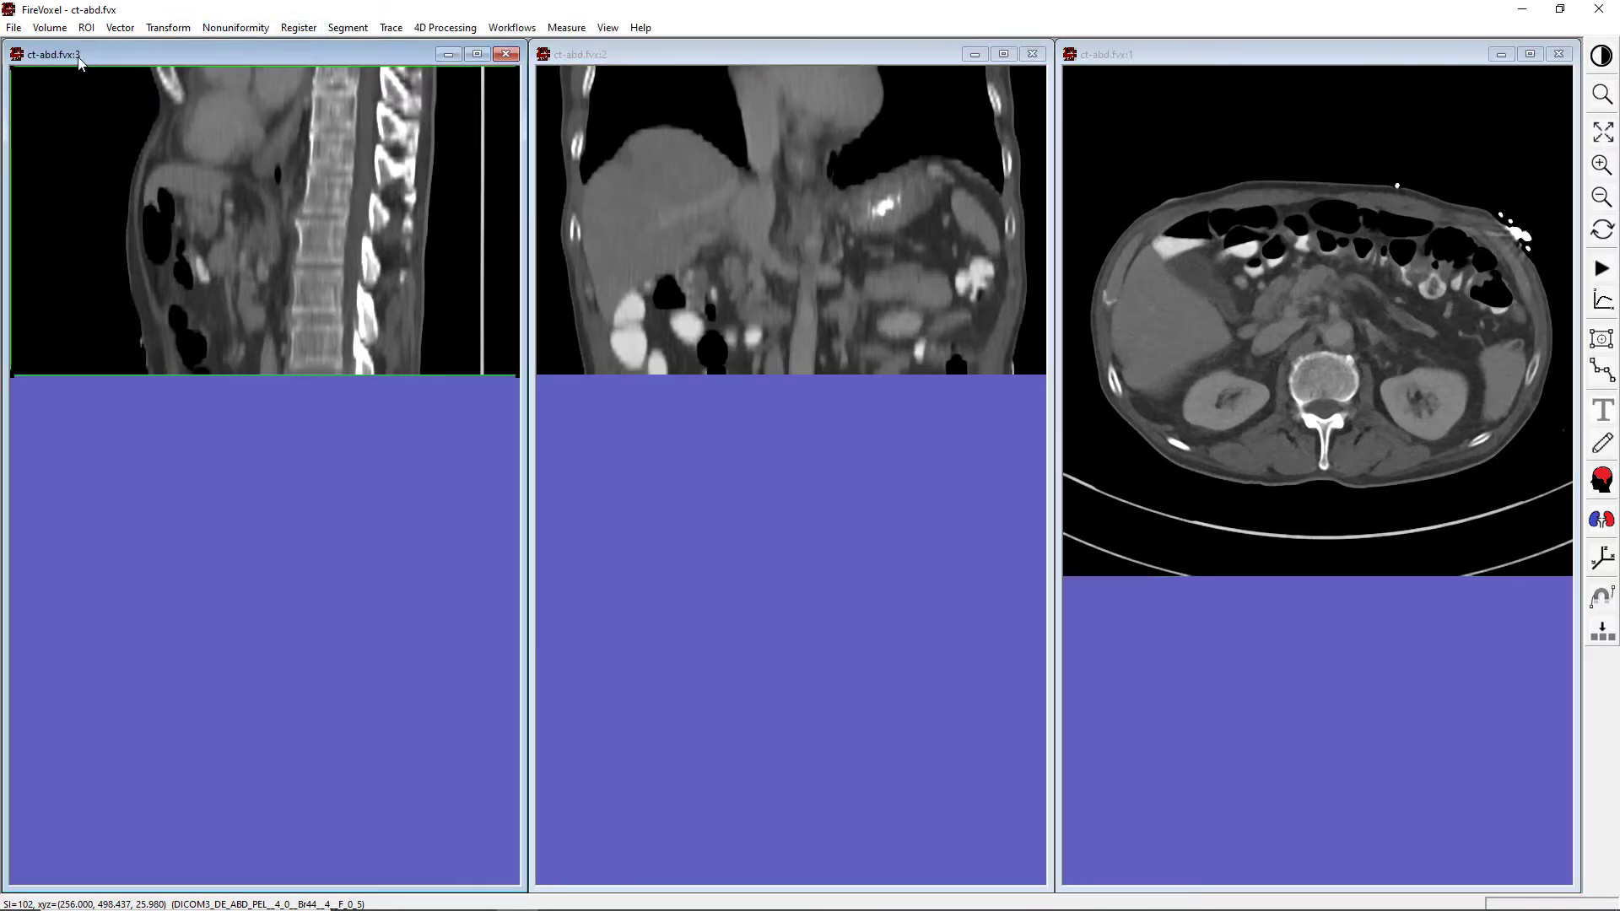
left_click(617, 31)
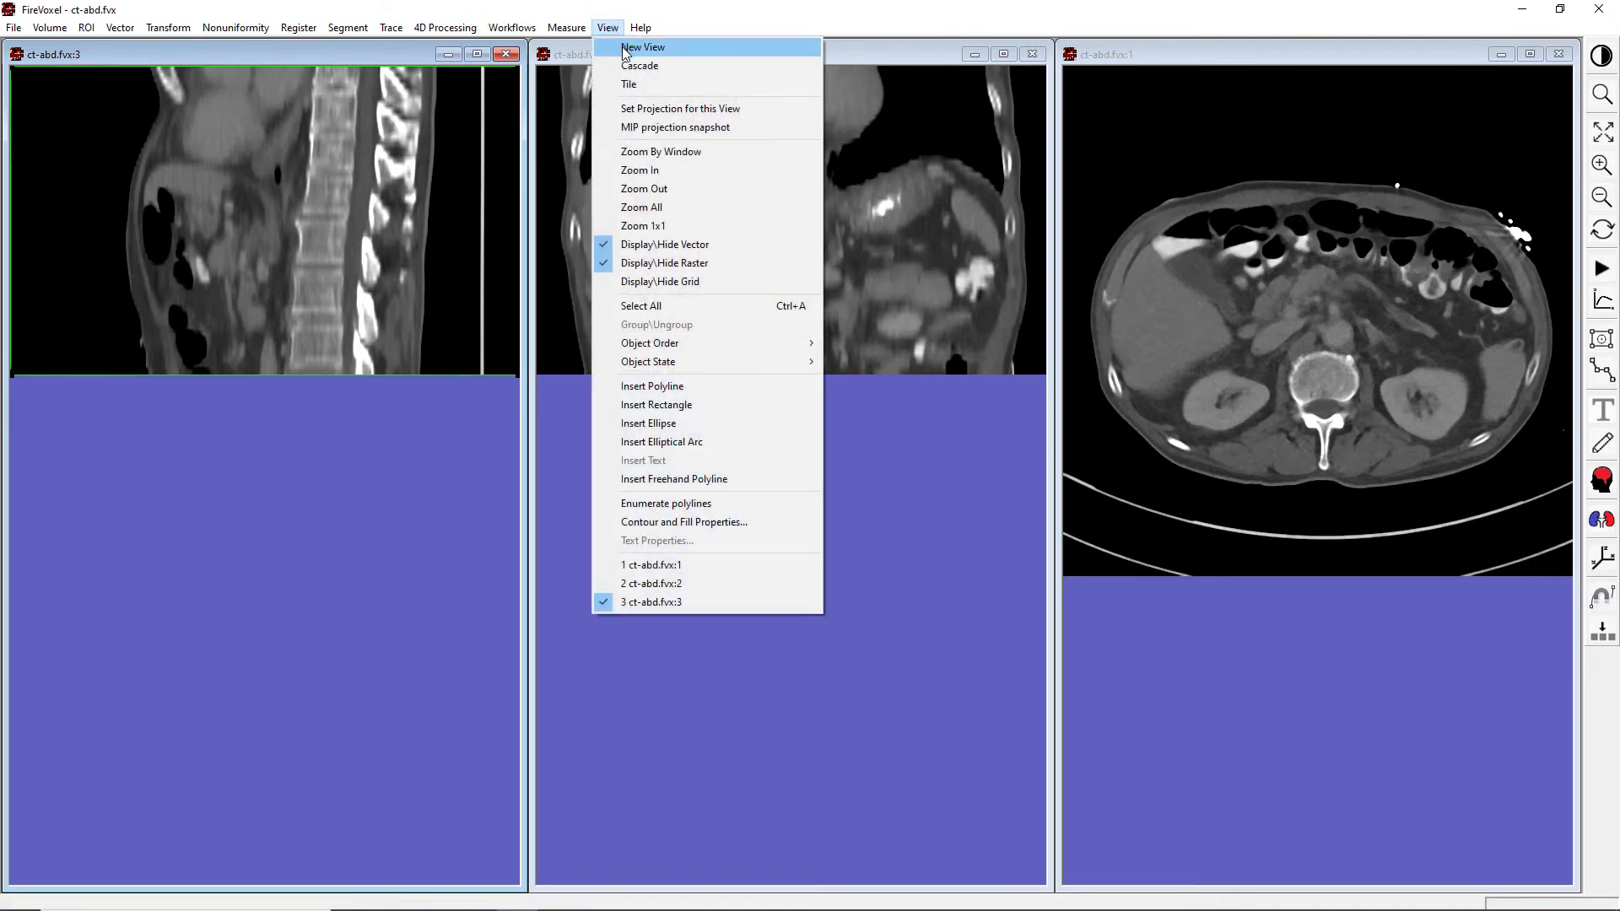
left_click(638, 66)
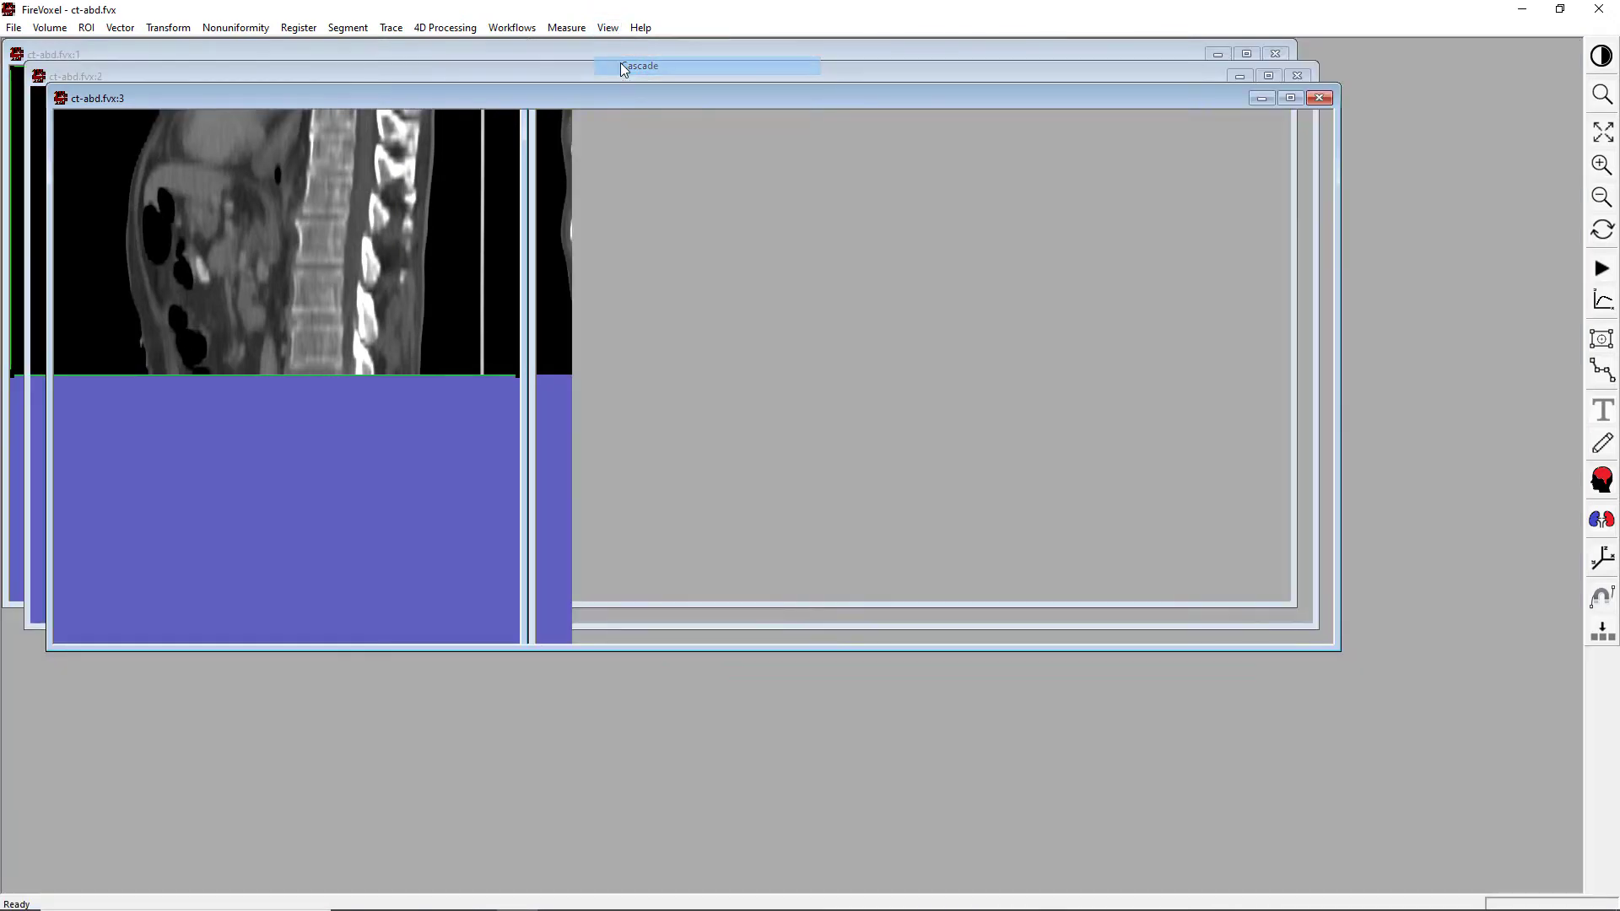
left_click_drag(683, 93, 972, 165)
left_click(607, 28)
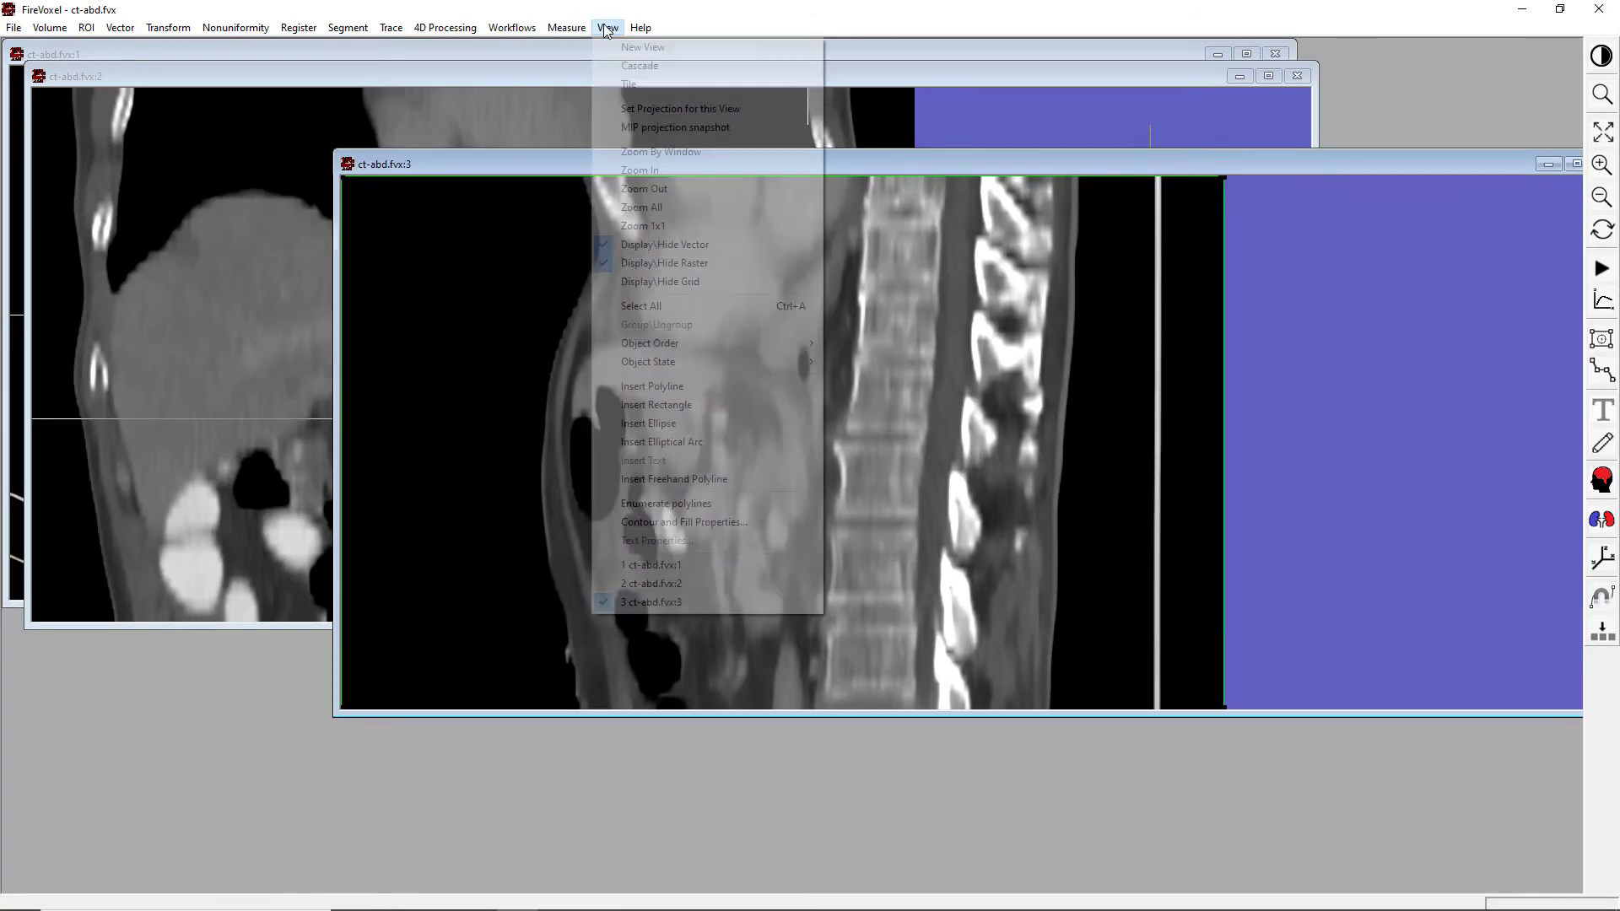
left_click(629, 91)
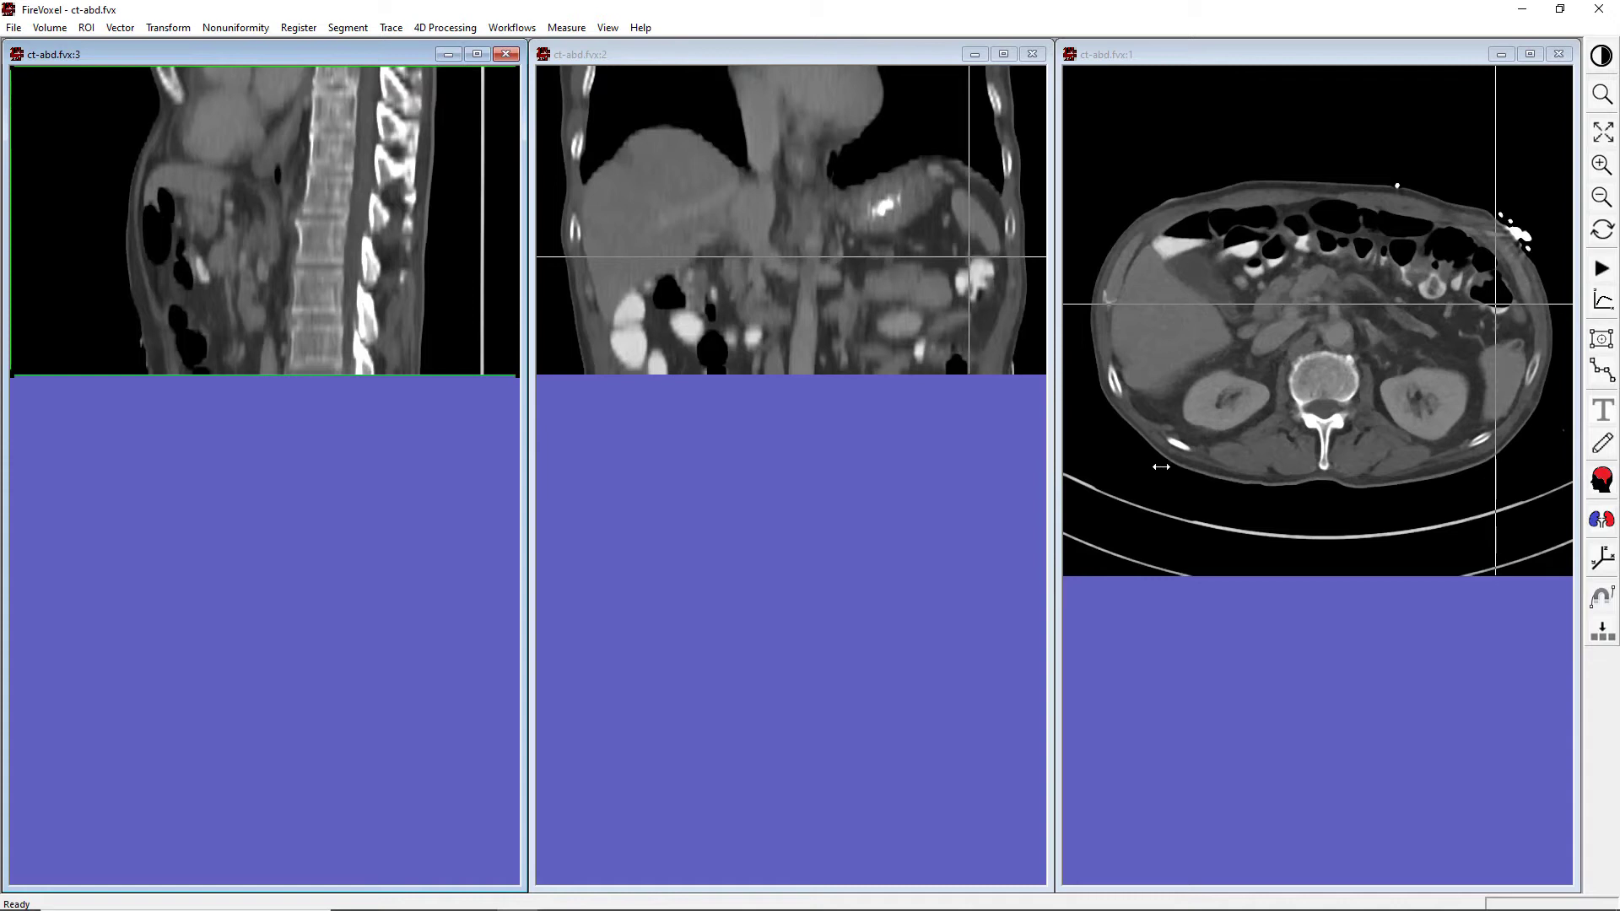
Step: Move the linked axial crosshair rightward across the slice to the right-side kidney
left_click(1215, 385)
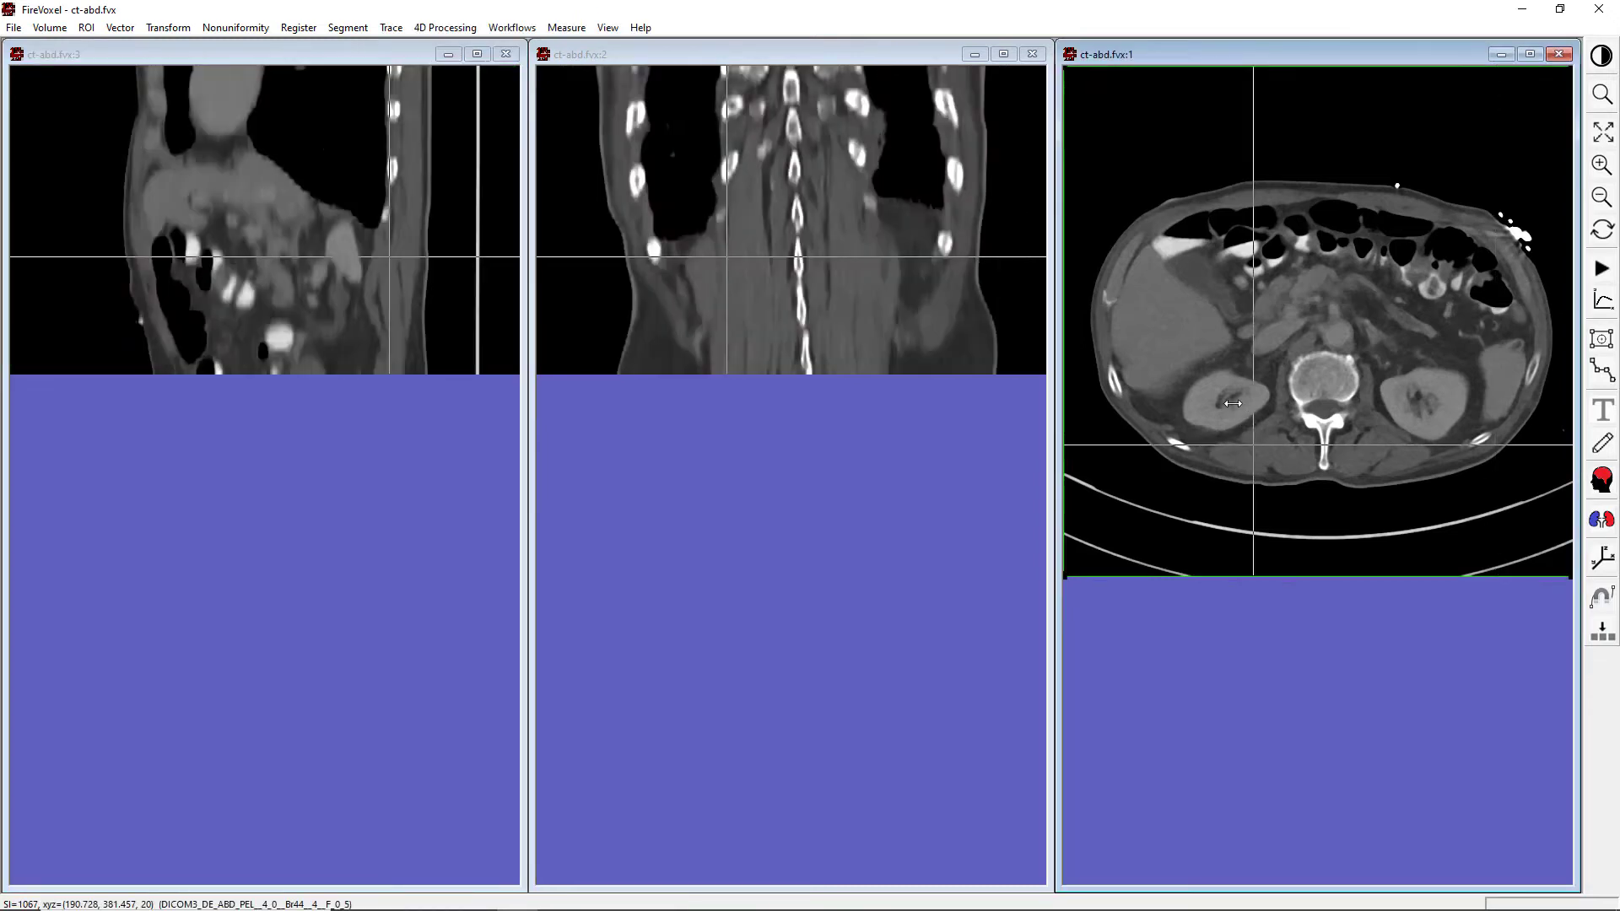
left_click(1188, 347)
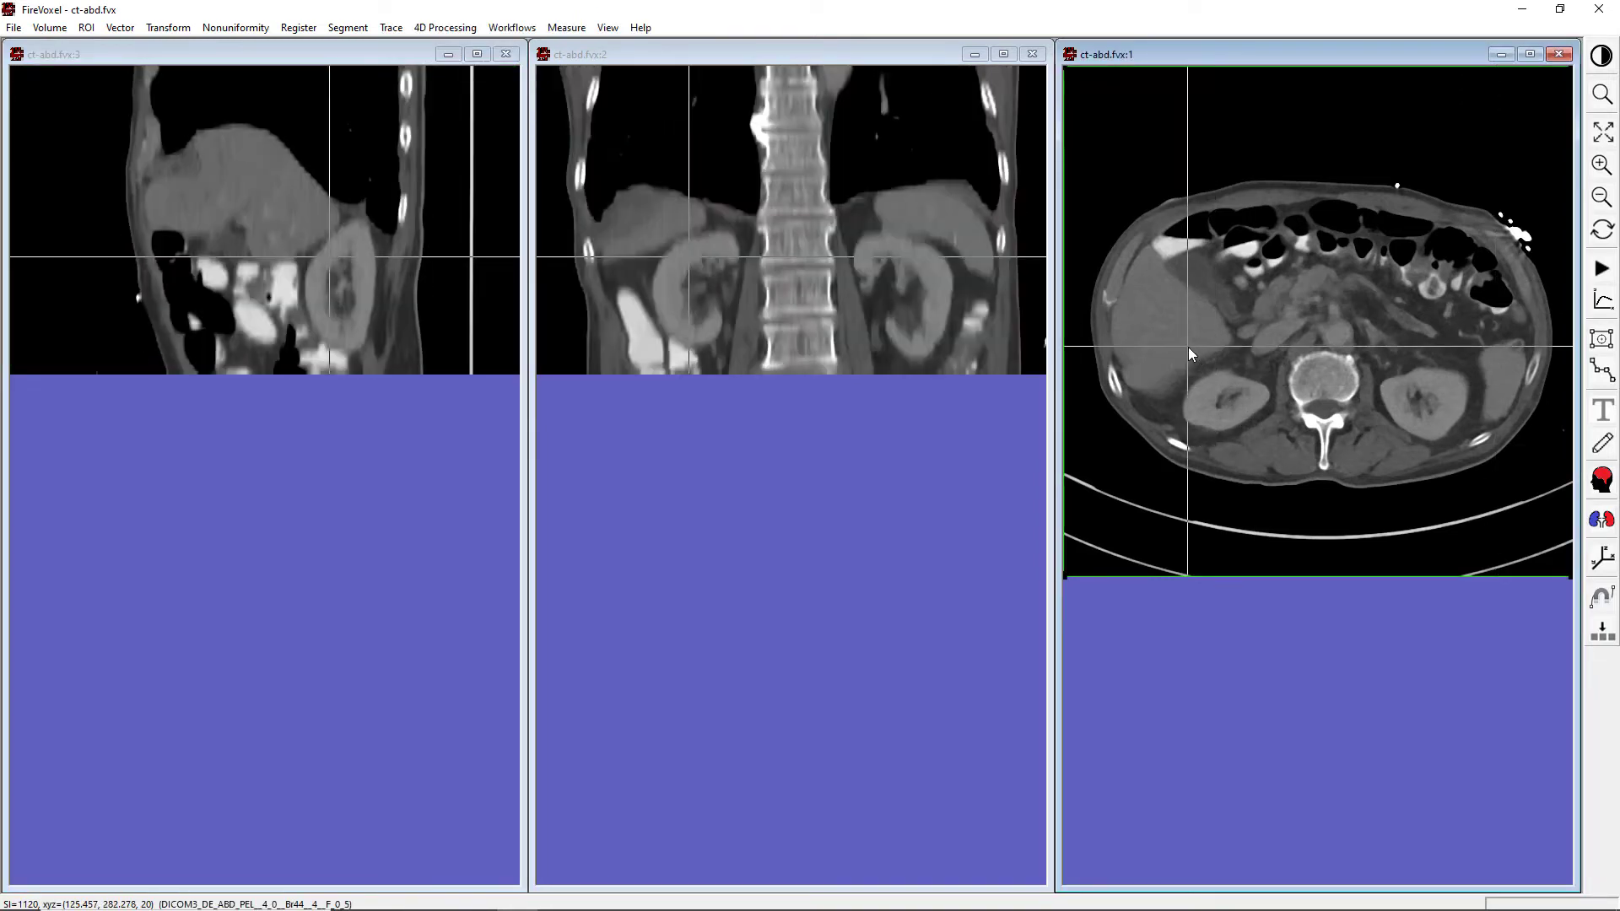
left_click(1233, 300)
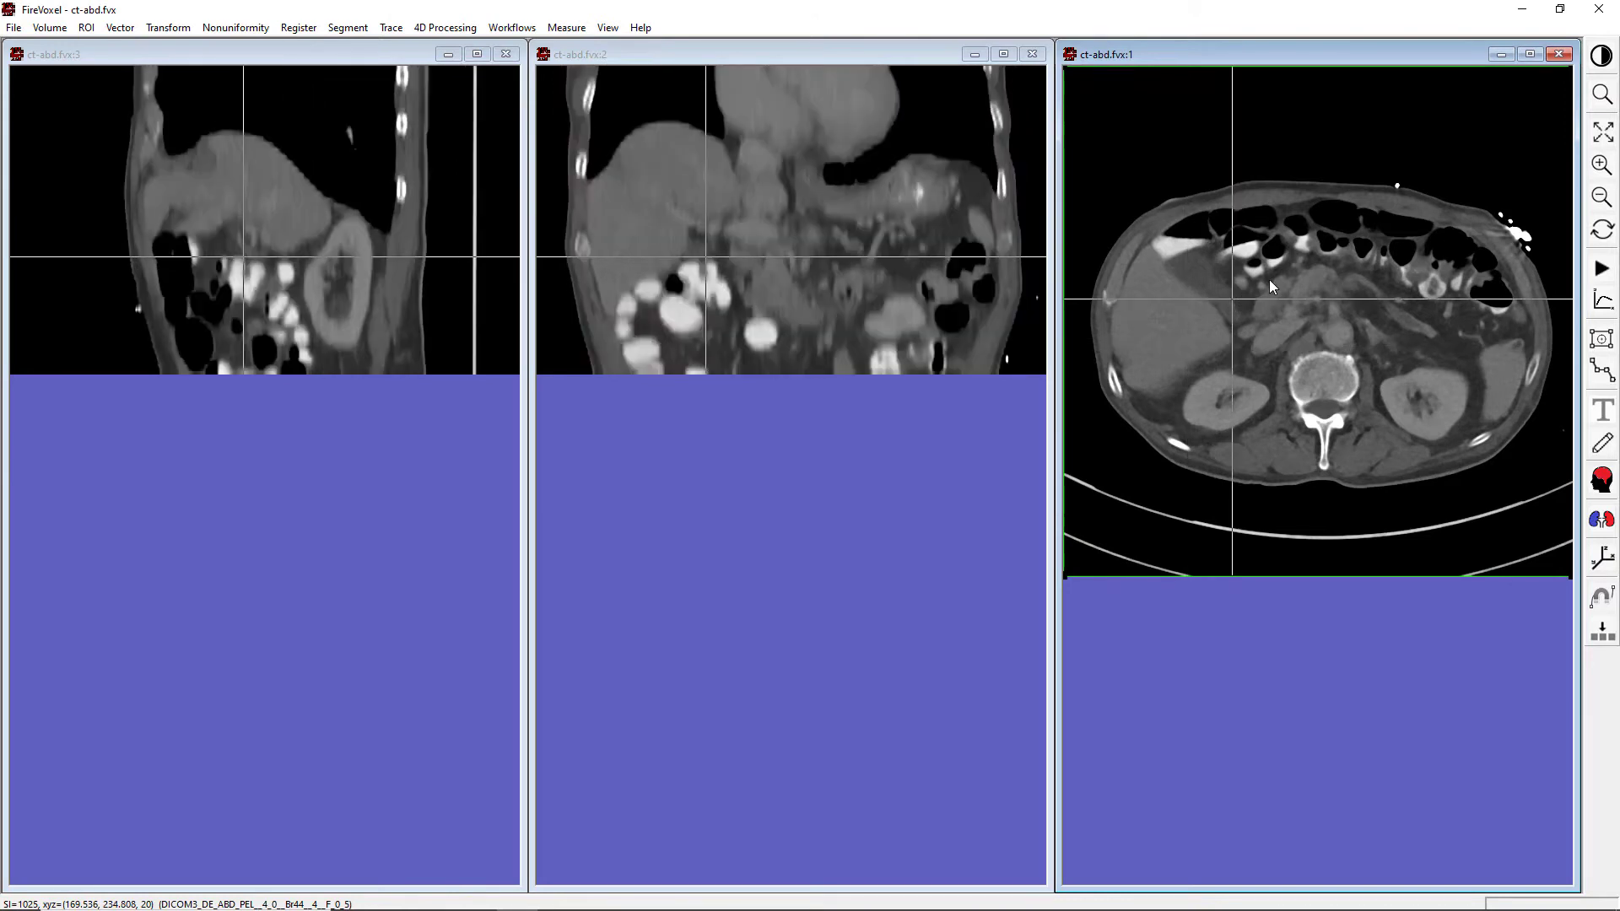
left_click(1313, 276)
left_click(1334, 332)
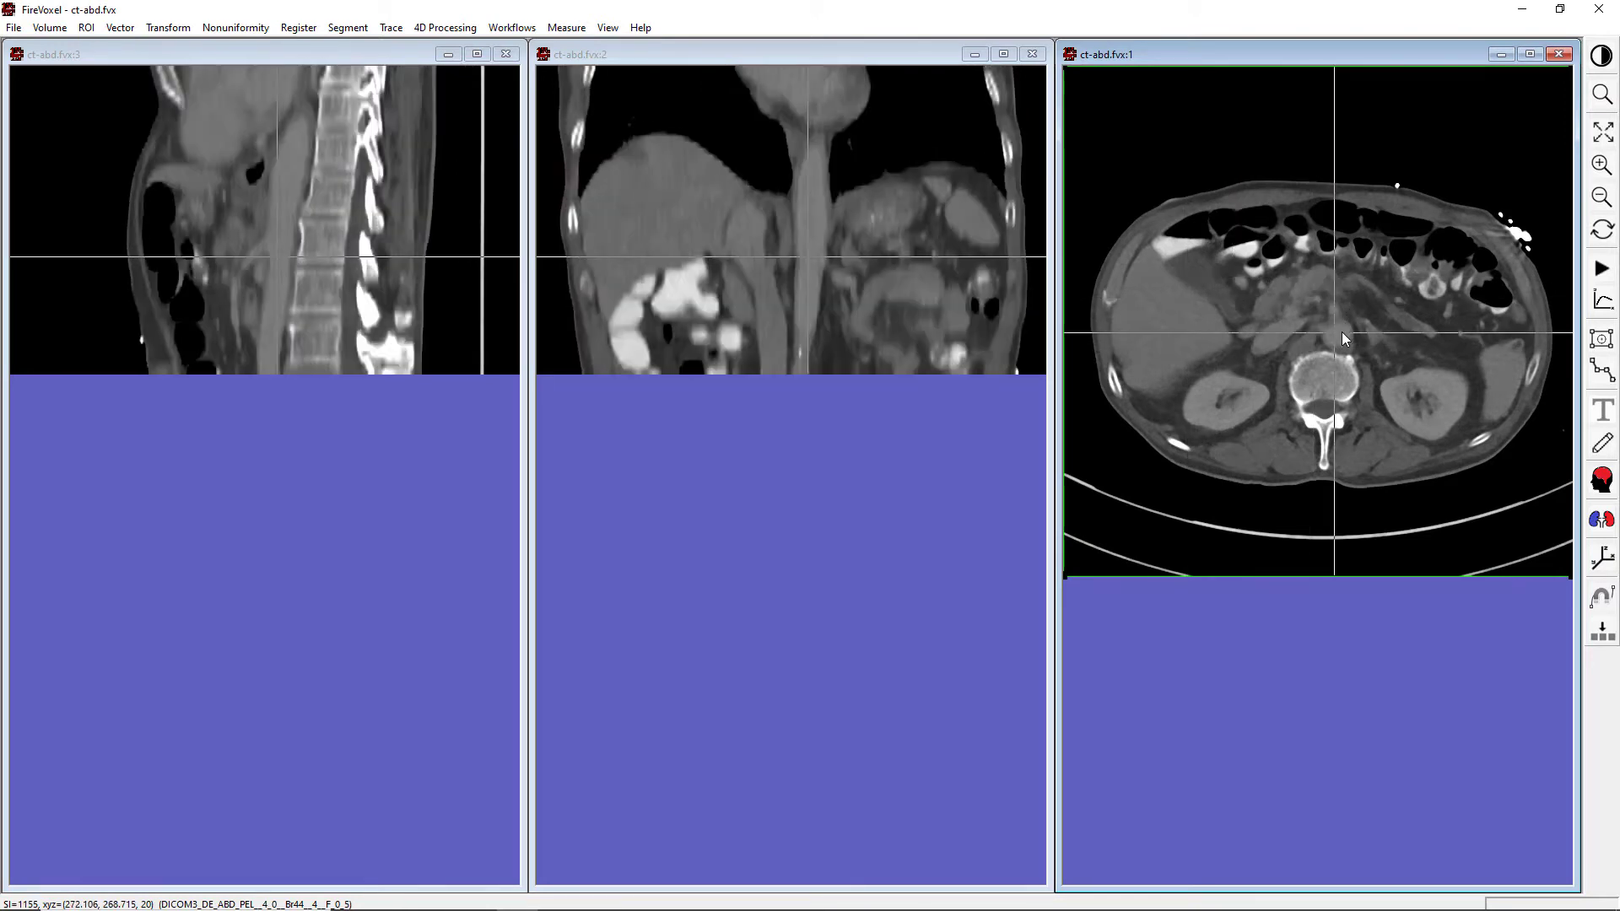
left_click(1411, 319)
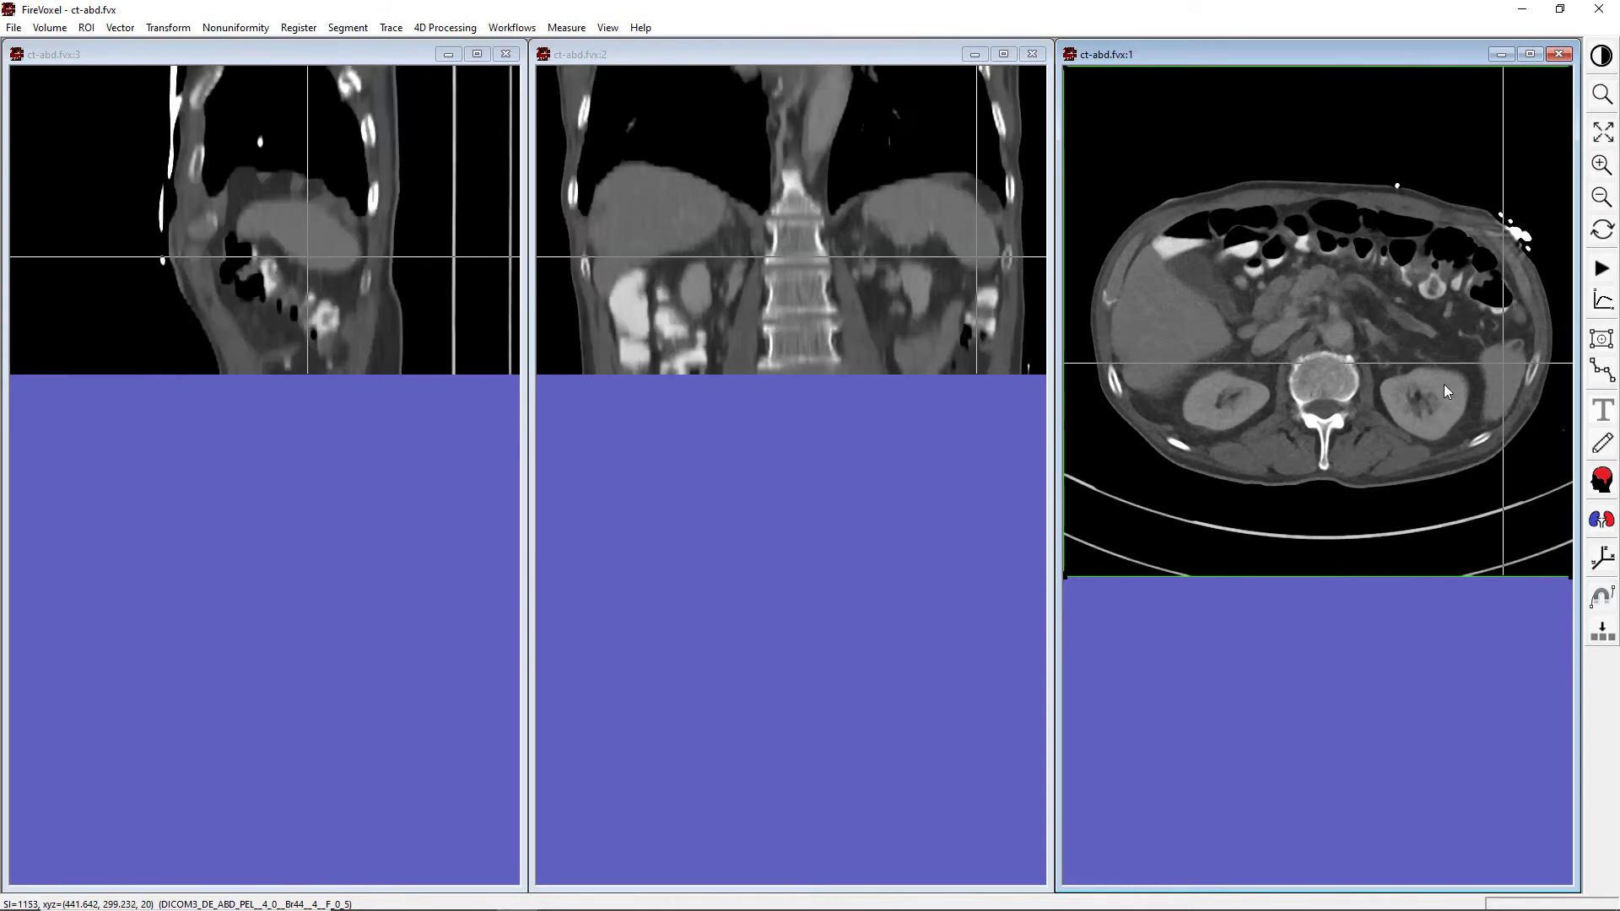
left_click(1416, 398)
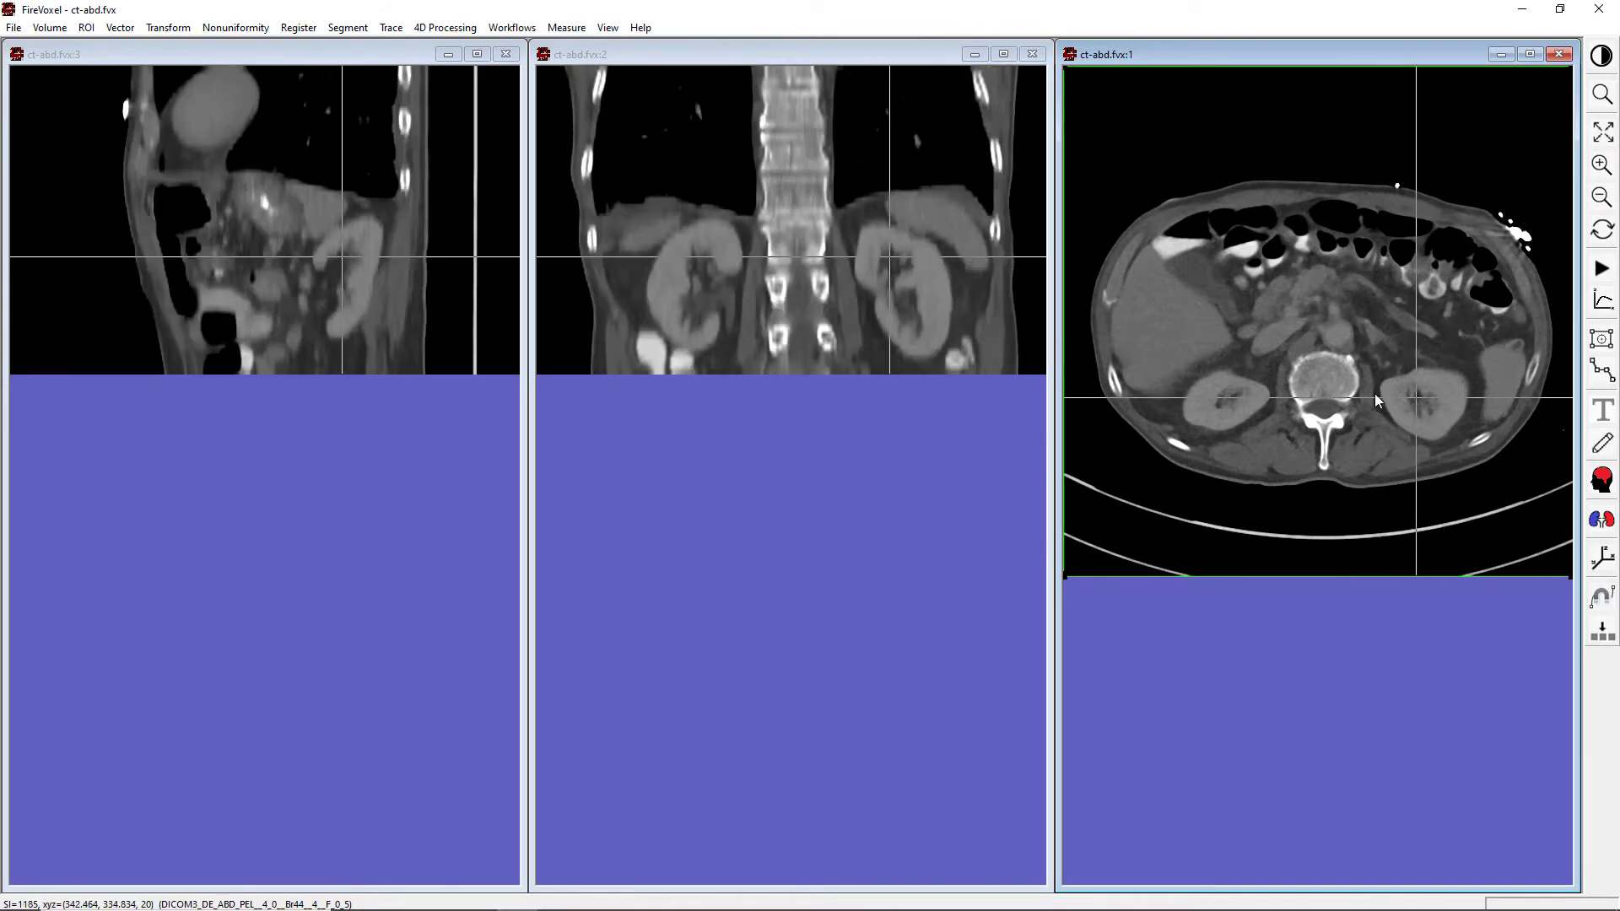
Step: Place the crosshair beside the left-side kidney and scroll through nearby axial slices
left_click(1224, 362)
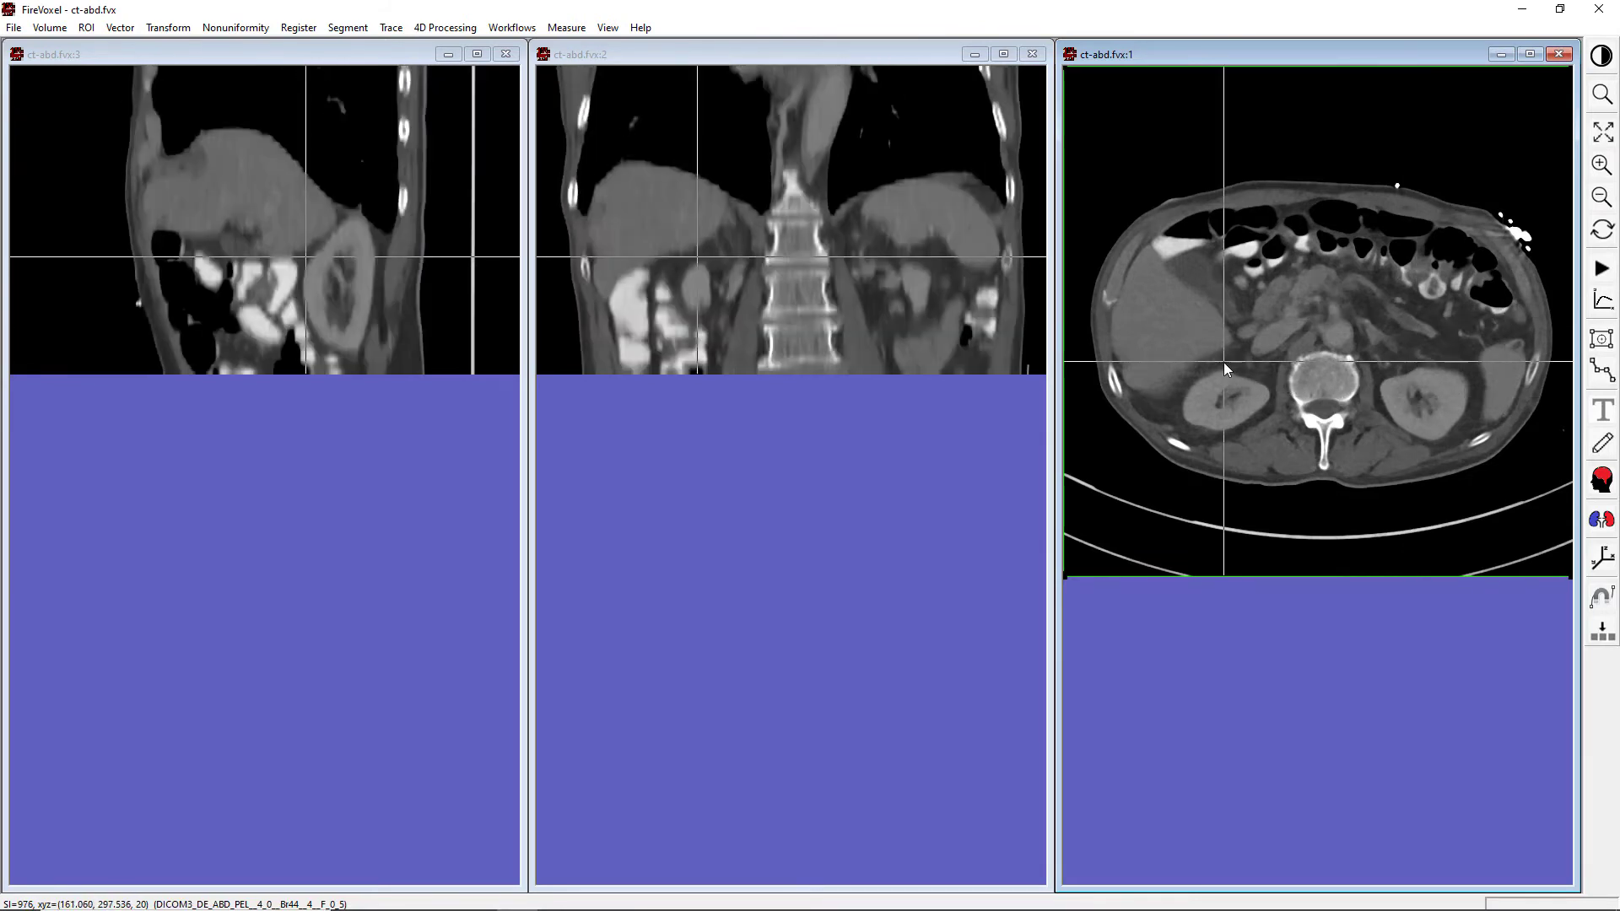
scroll(1224, 362, "up", 4)
scroll(1223, 362, "up", 3)
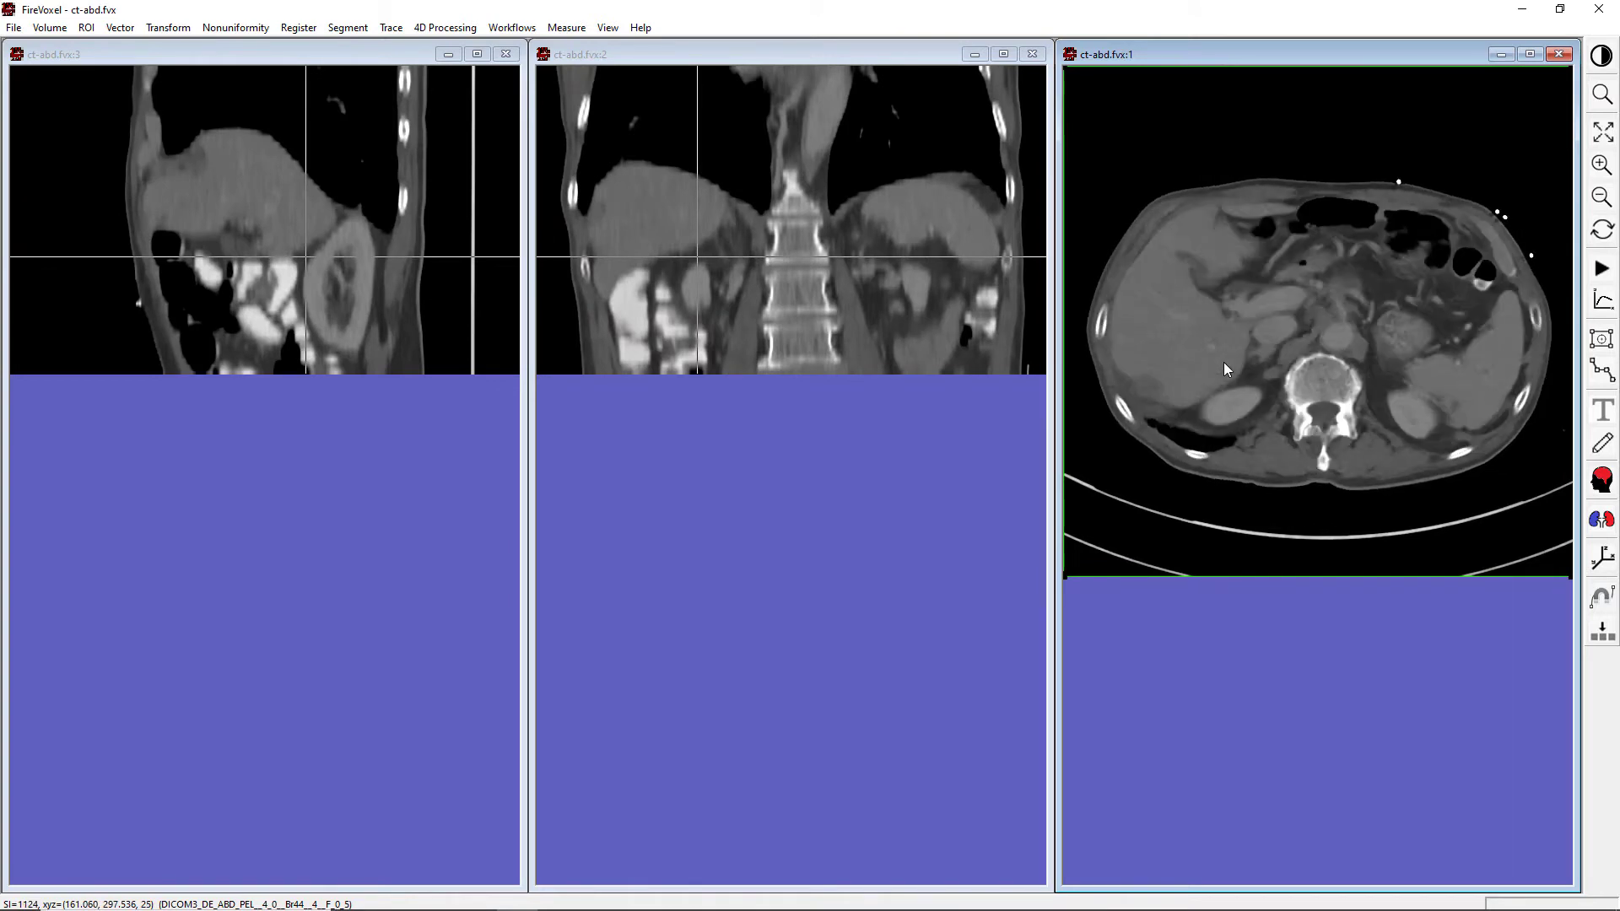
scroll(1224, 362, "down", 5)
scroll(1232, 361, "down", 2)
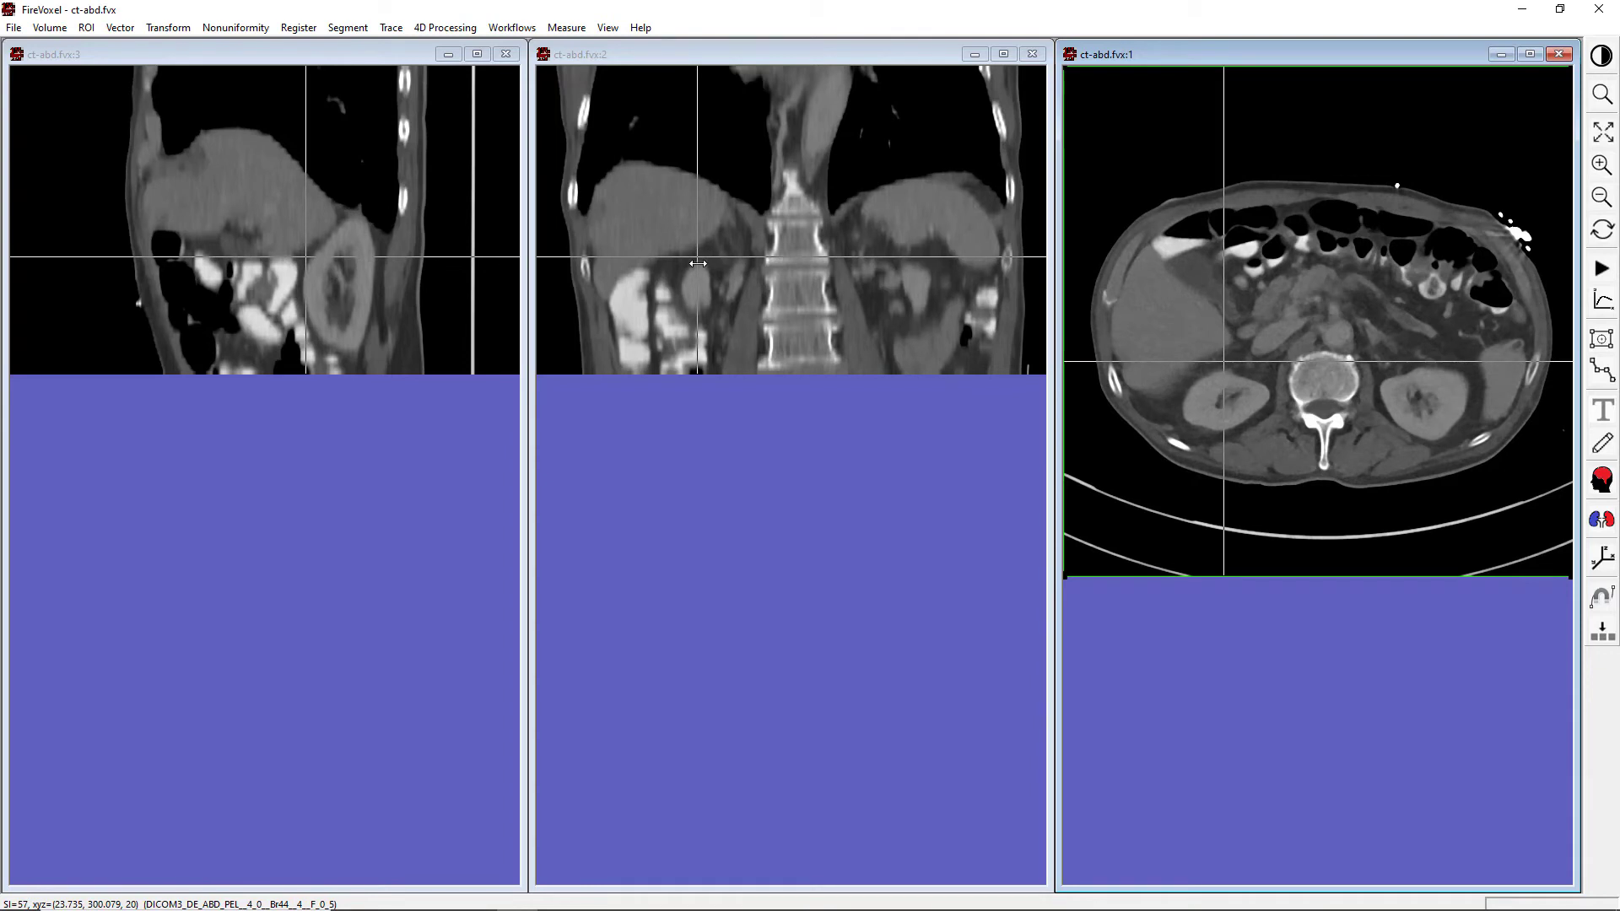
Step: Change the User Interface Volumetric Cursor option to Regular and apply it
left_click(13, 27)
left_click(83, 208)
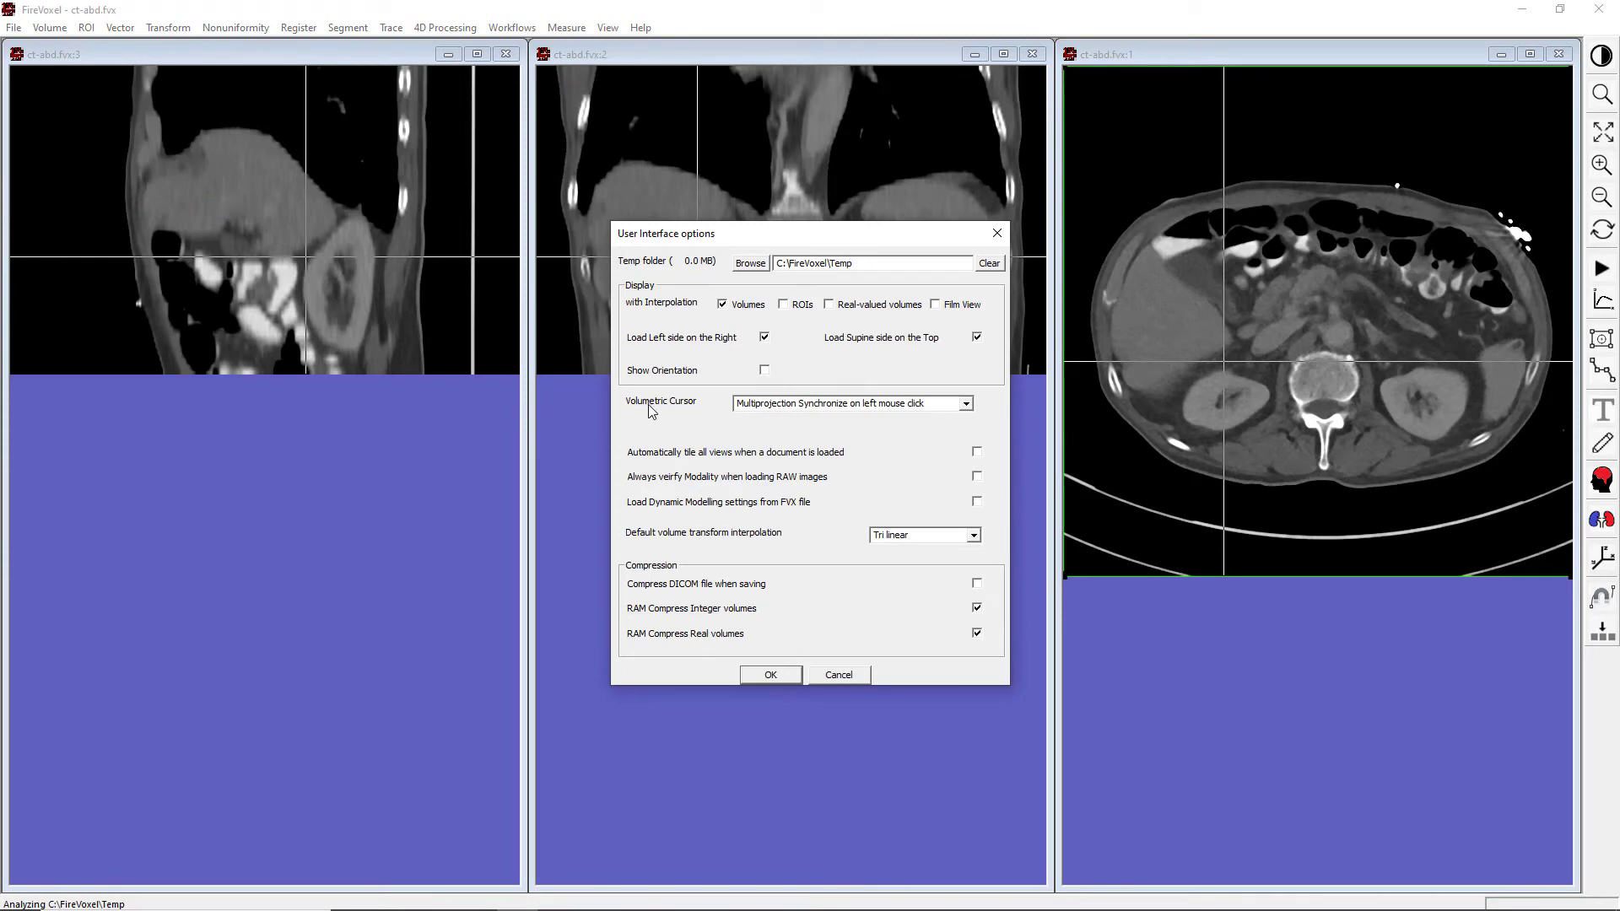
left_click(917, 402)
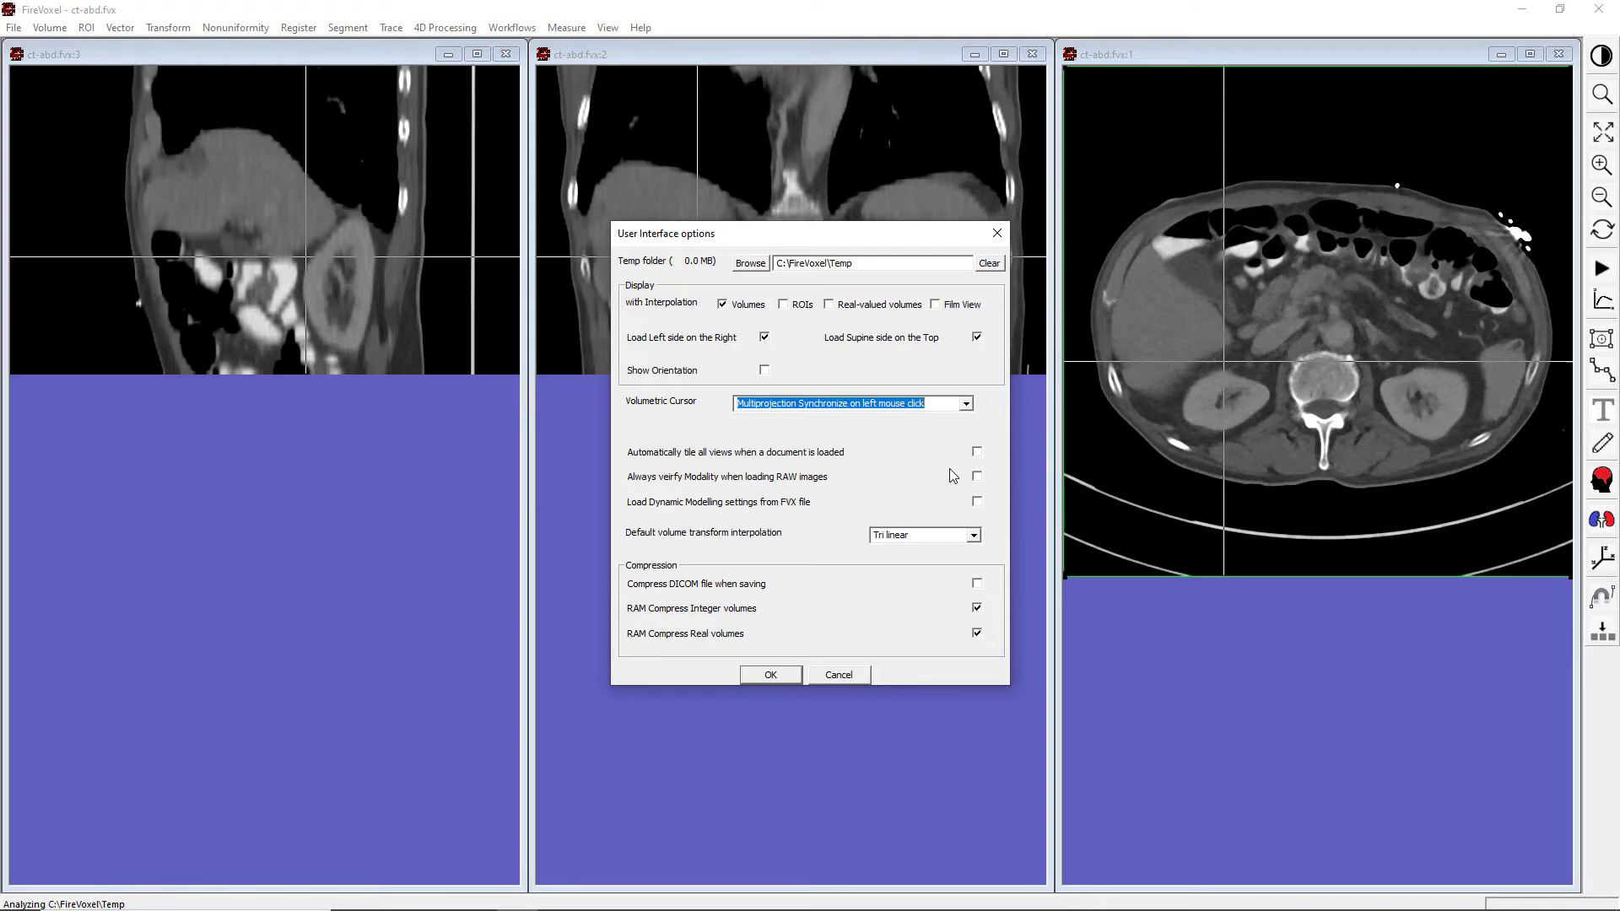
left_click(965, 403)
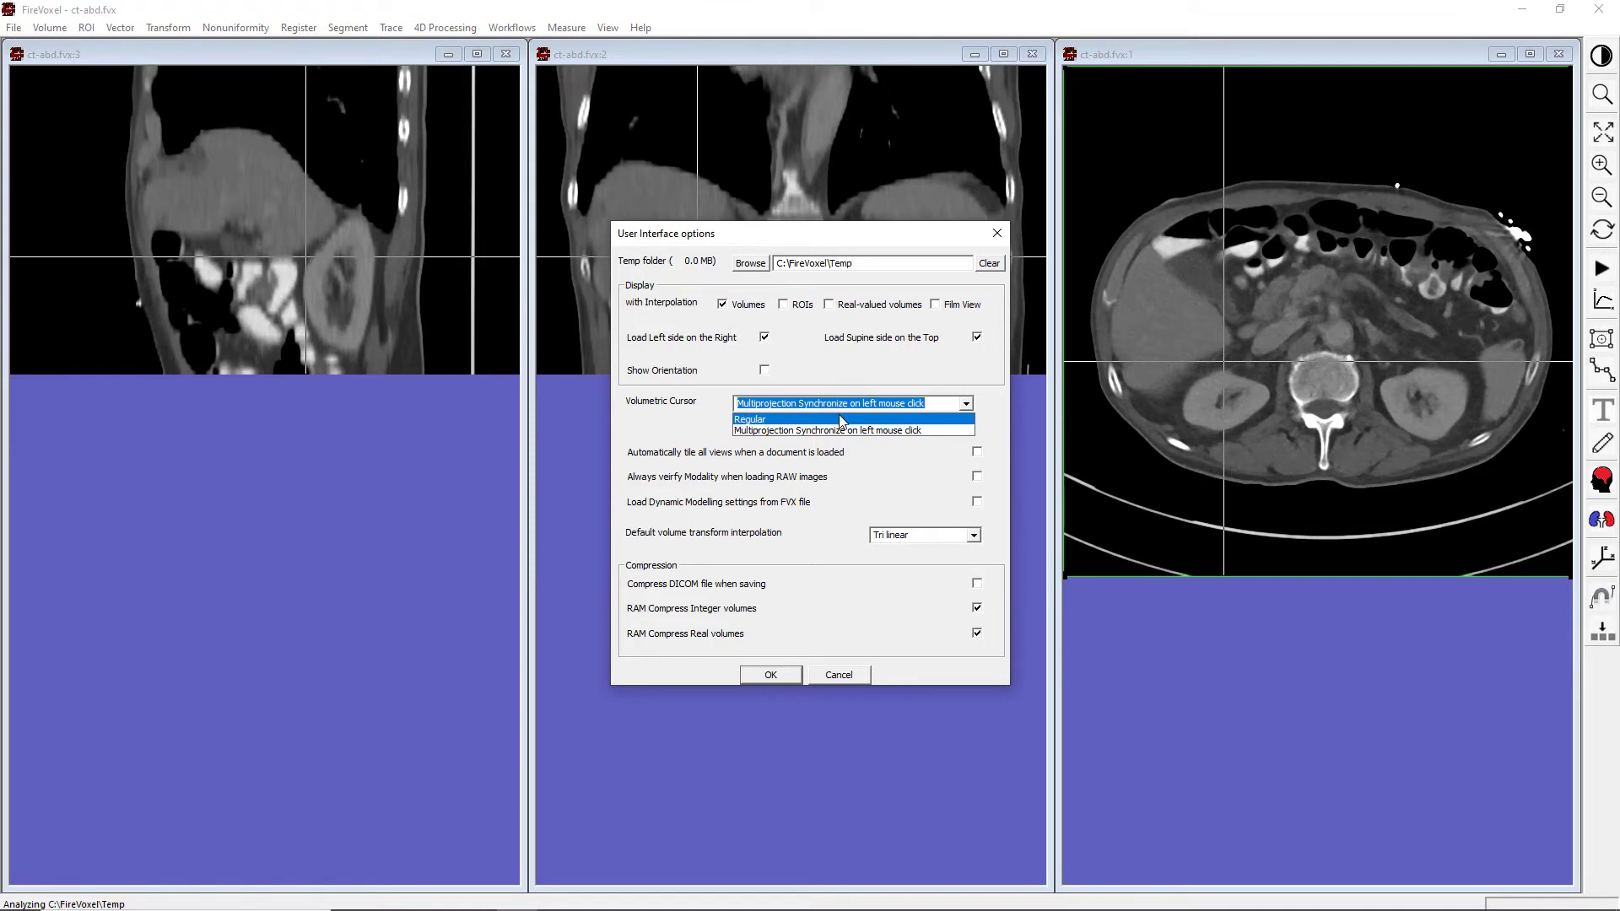
left_click(849, 417)
left_click(771, 676)
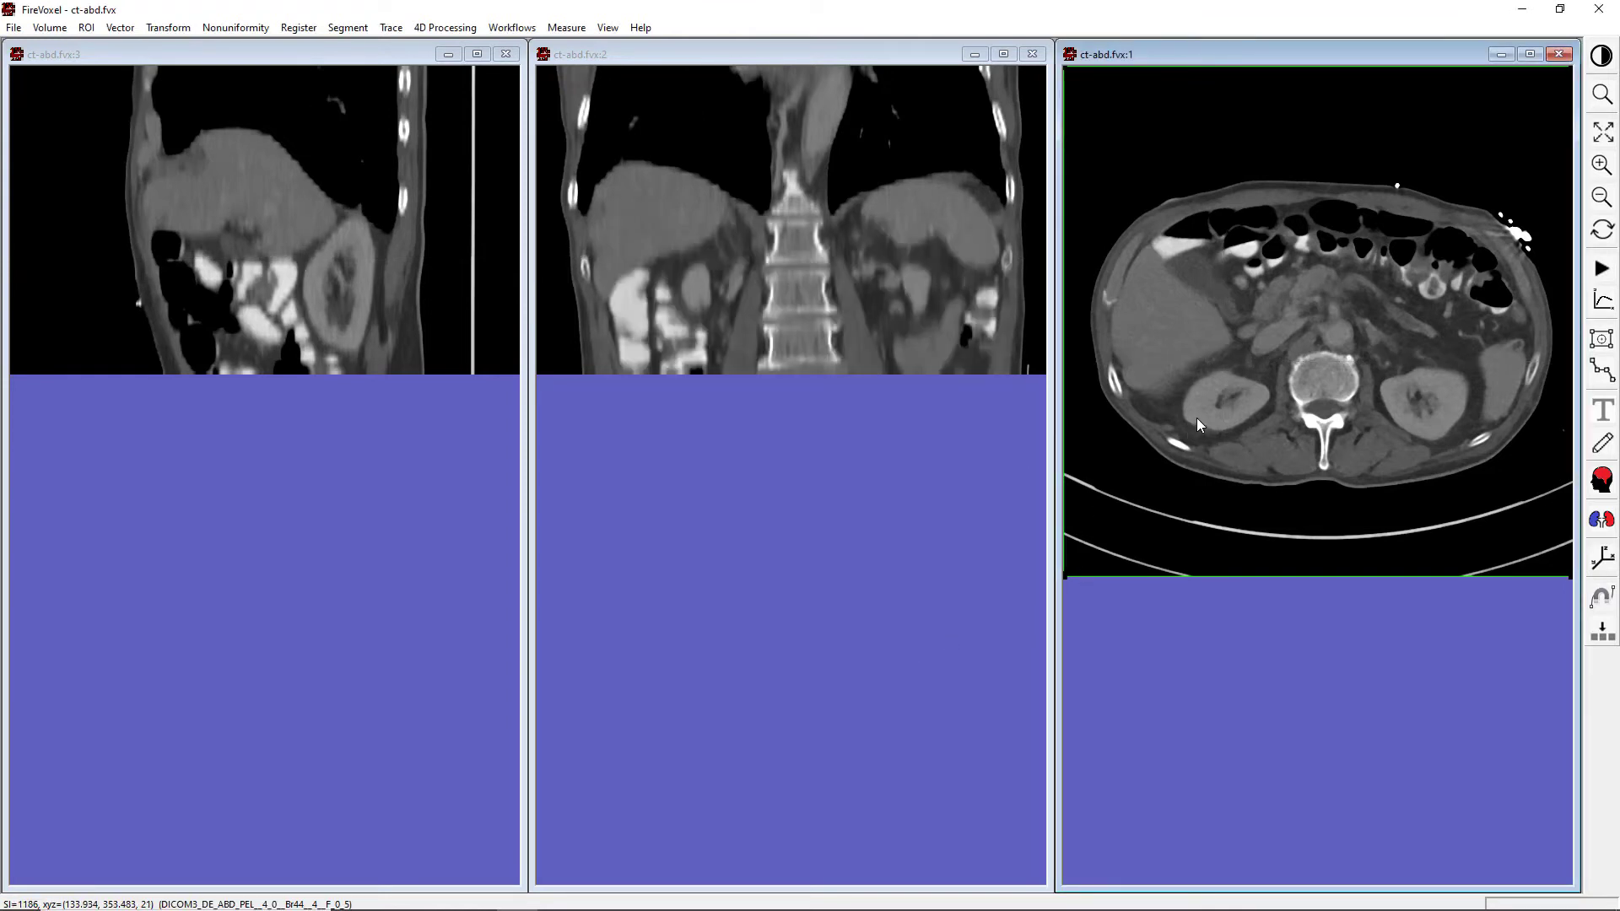
scroll(1197, 419, "up", 6)
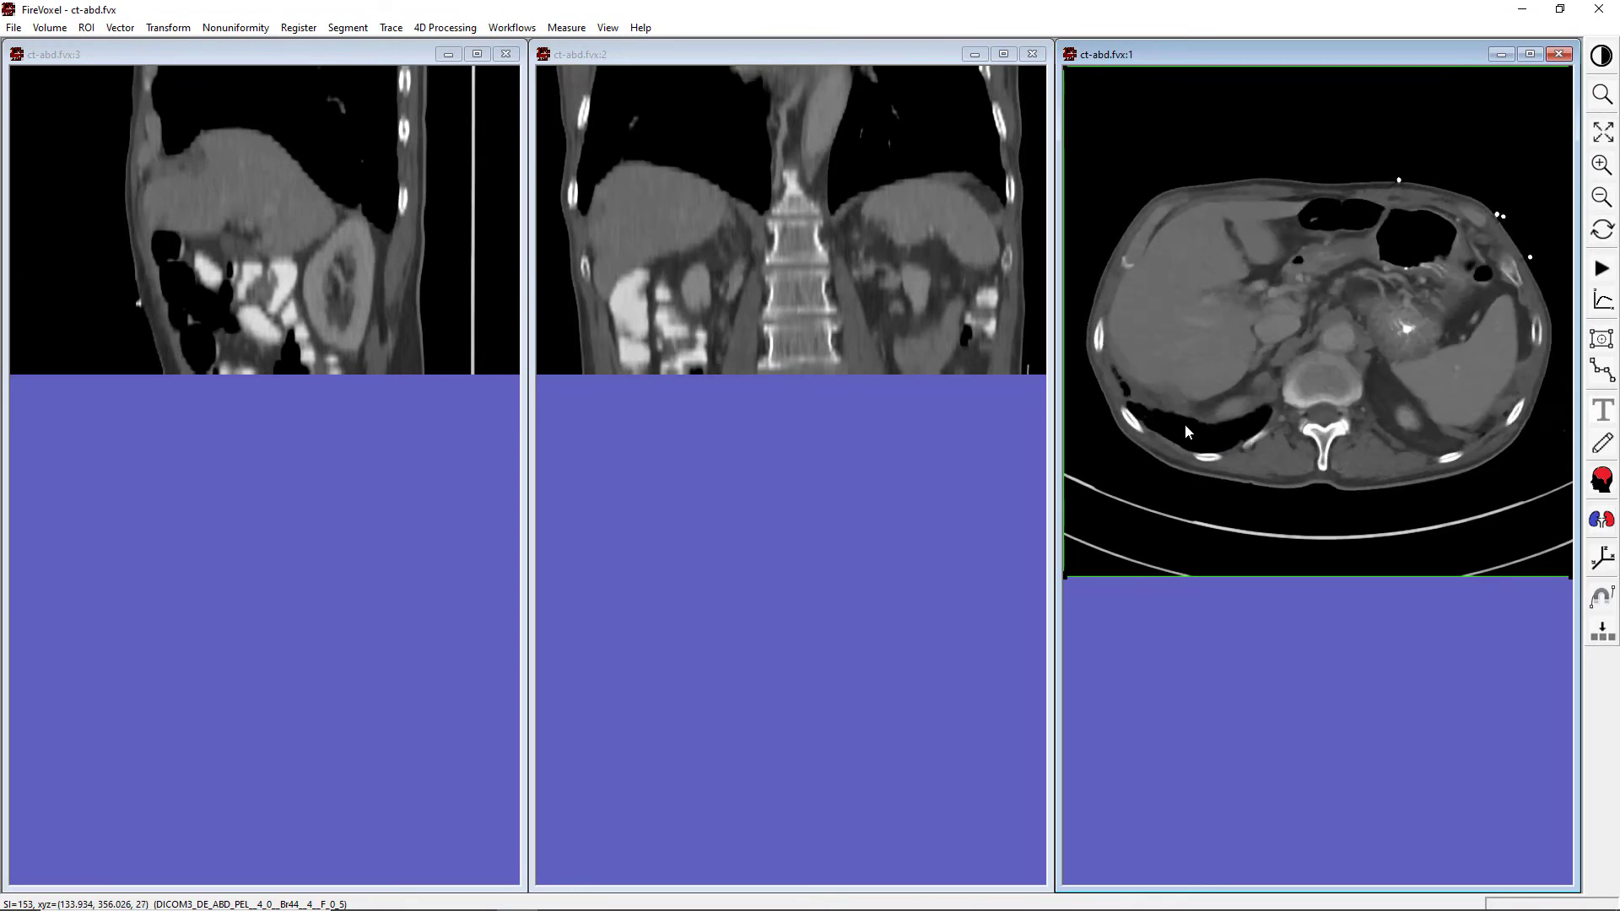
Step: Scroll the coronal and sagittal views to pick new slices, ending on the coronal view
scroll(1185, 426, "up", 2)
left_click(814, 338)
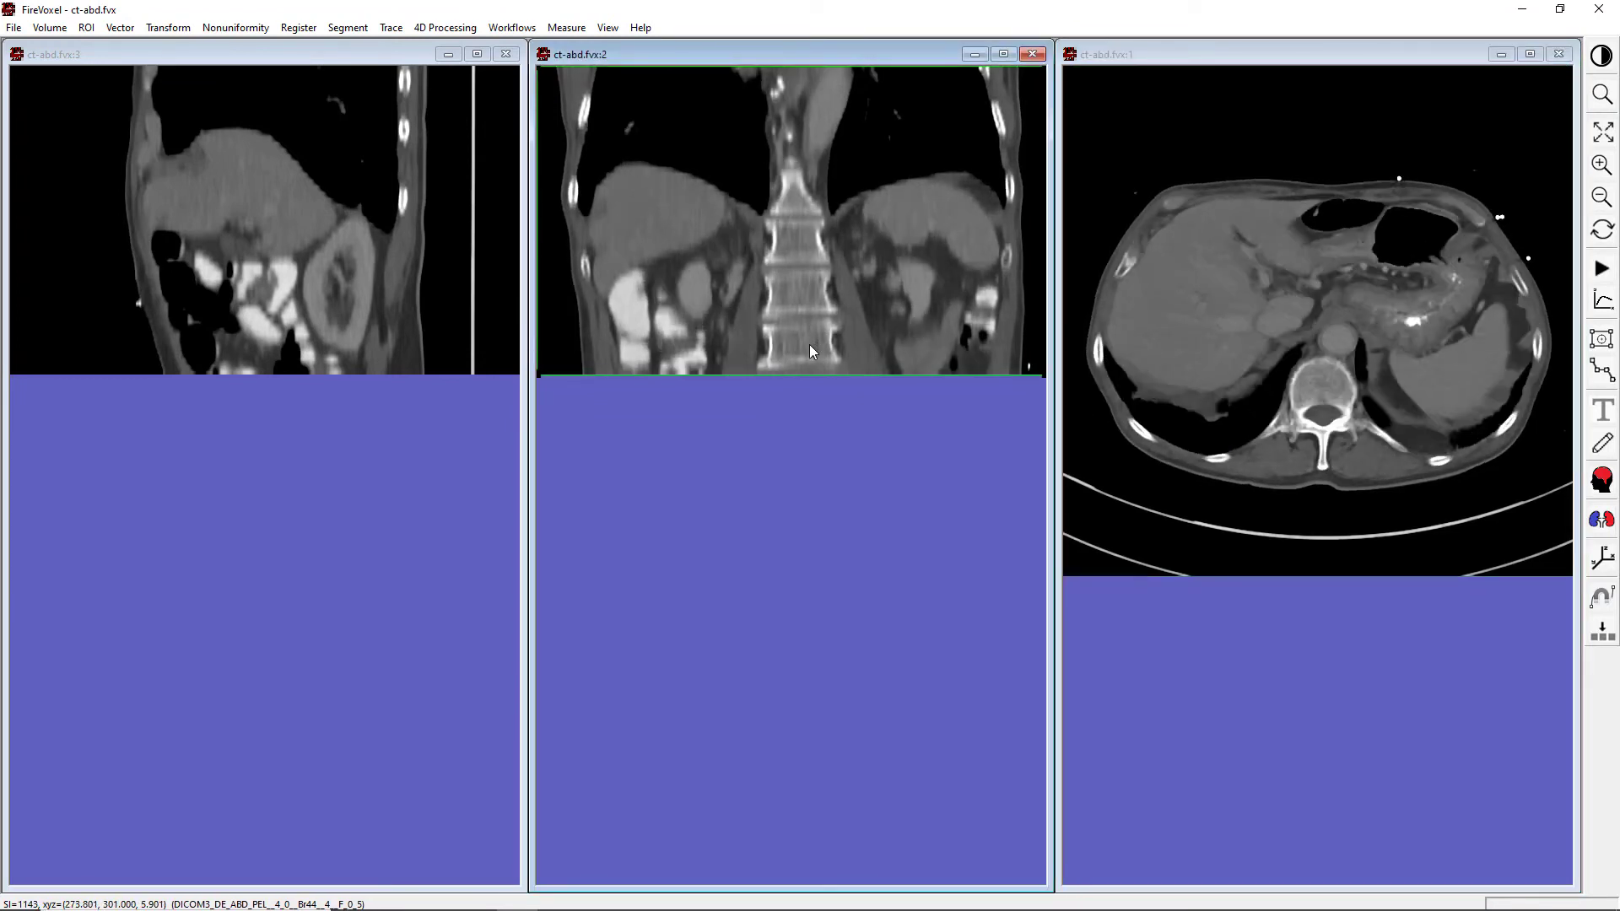
scroll(808, 345, "up", 2)
left_click(143, 225)
scroll(146, 247, "up", 1)
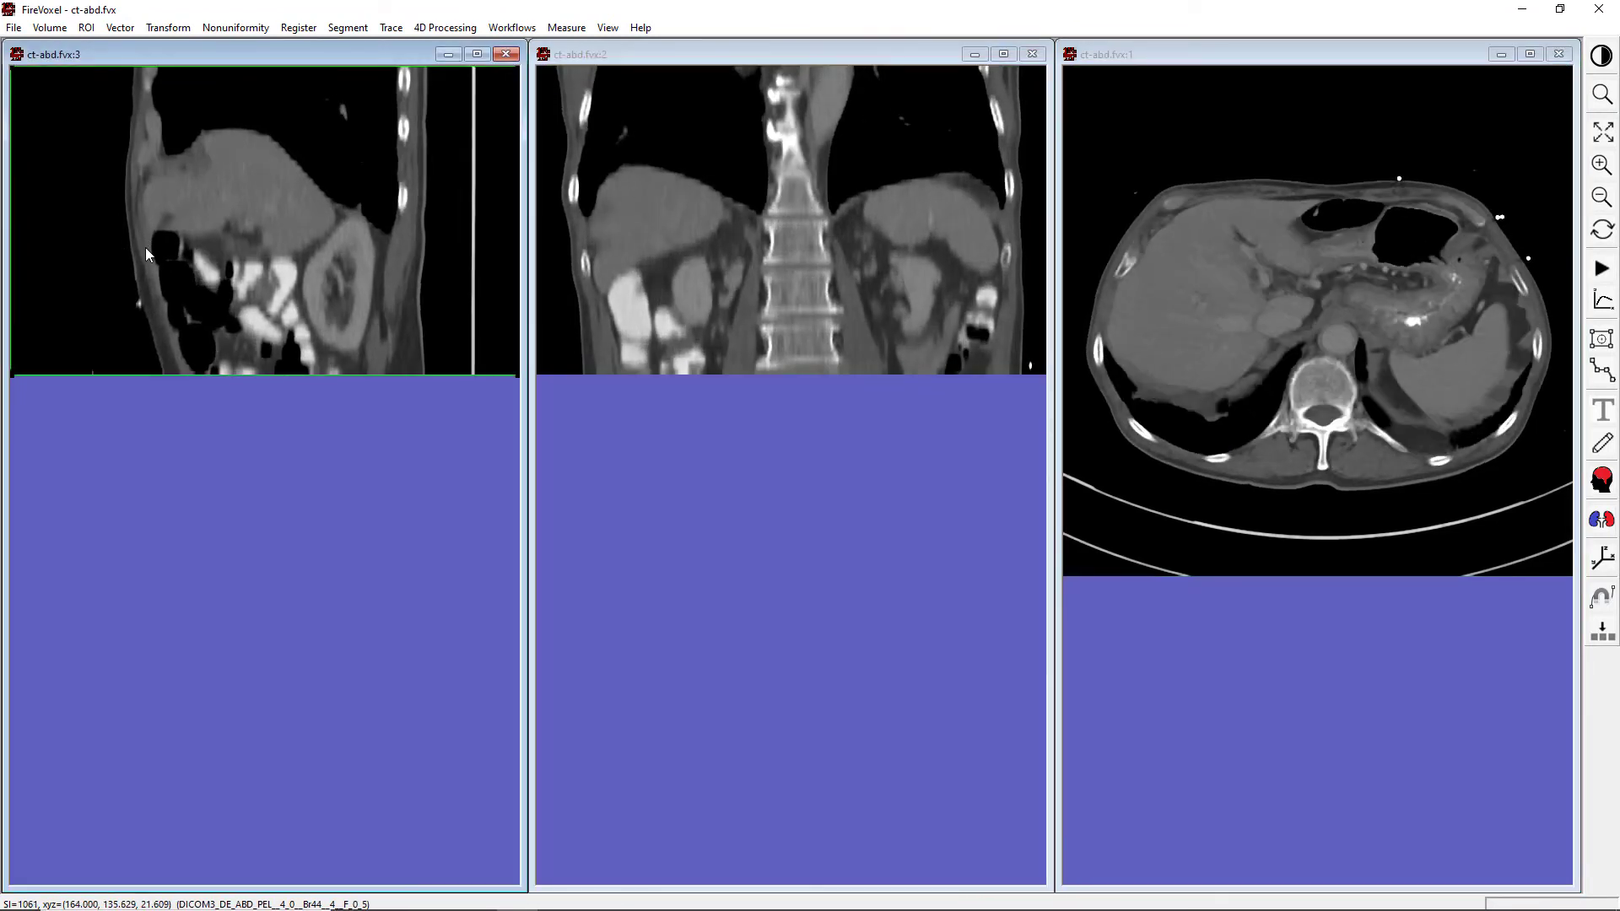
scroll(145, 246, "up", 3)
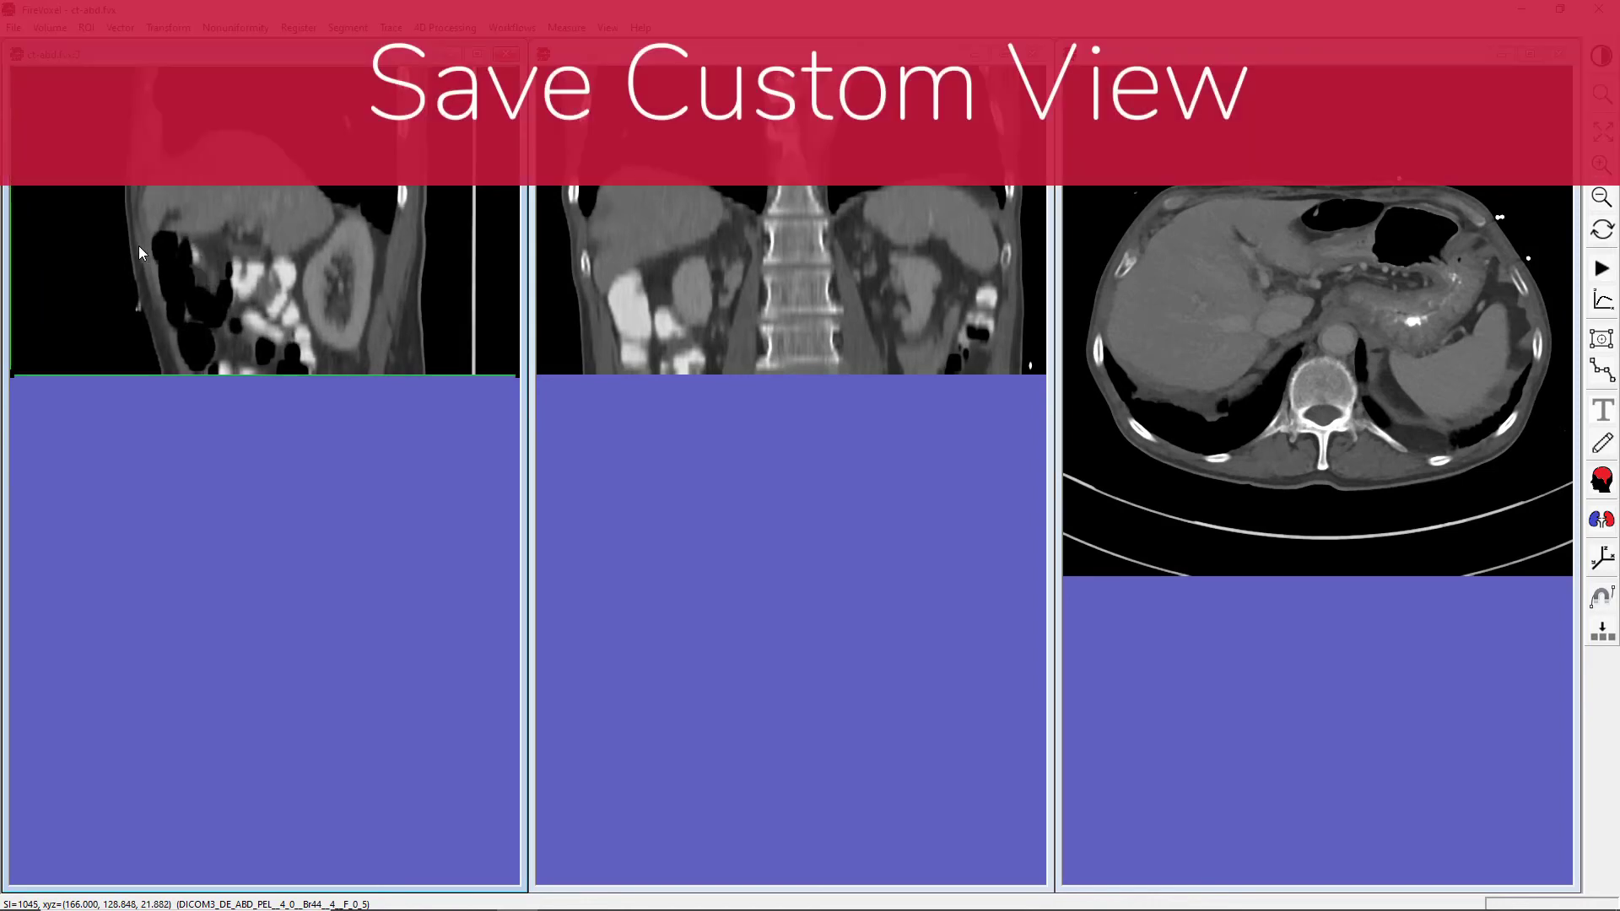
left_click(909, 363)
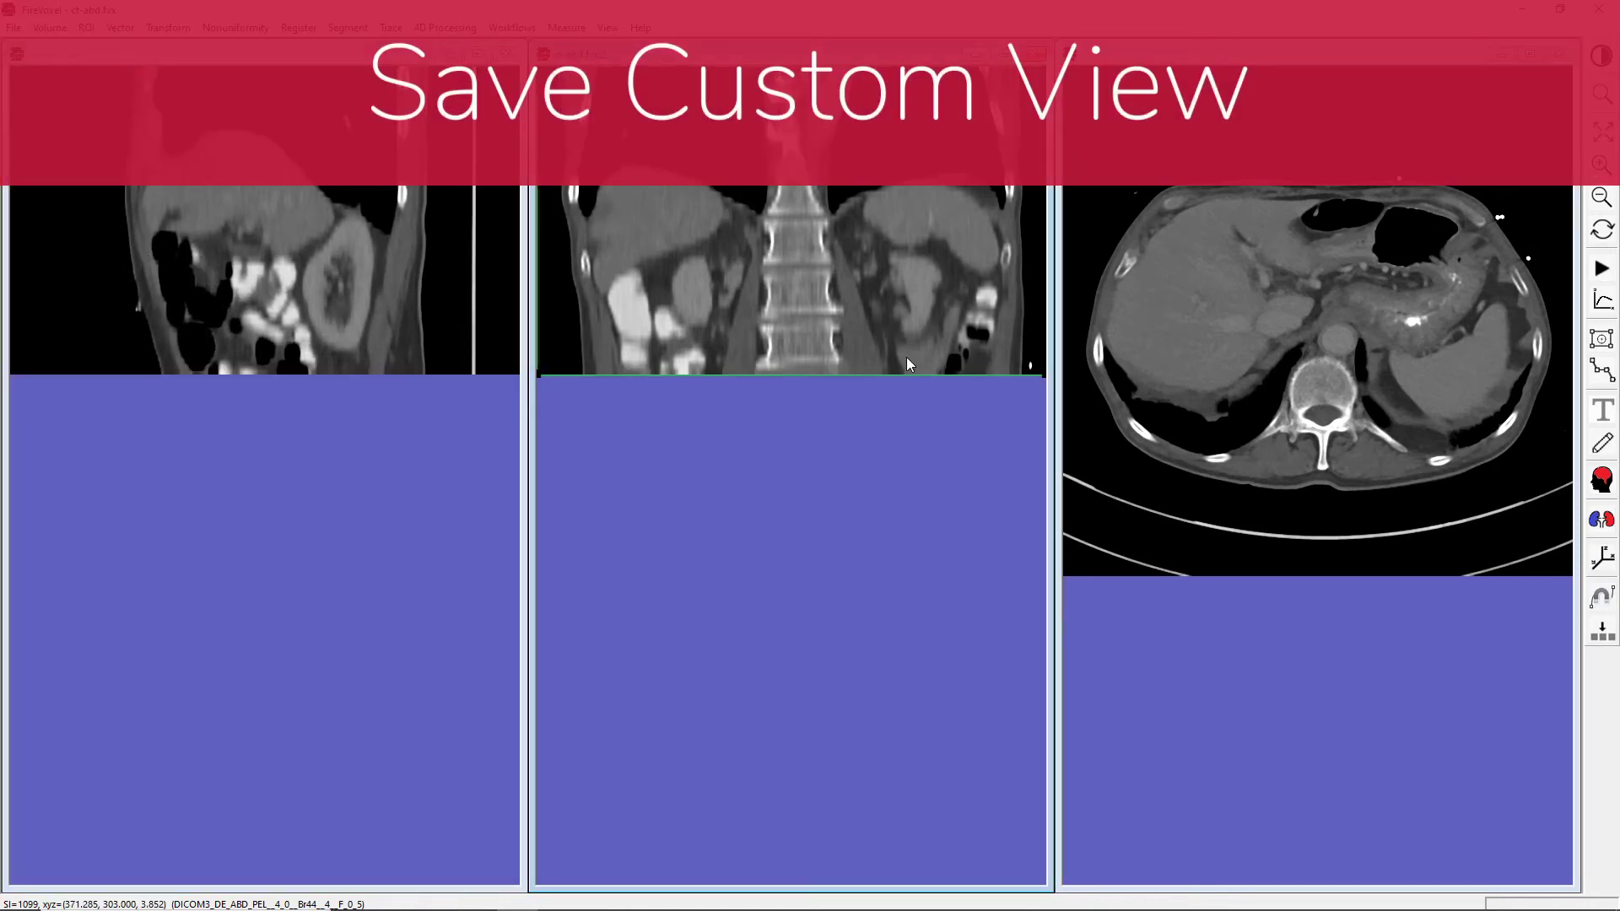
Step: Save the document as ct-cor.fvx and close its extra view window
left_click(15, 28)
left_click(80, 145)
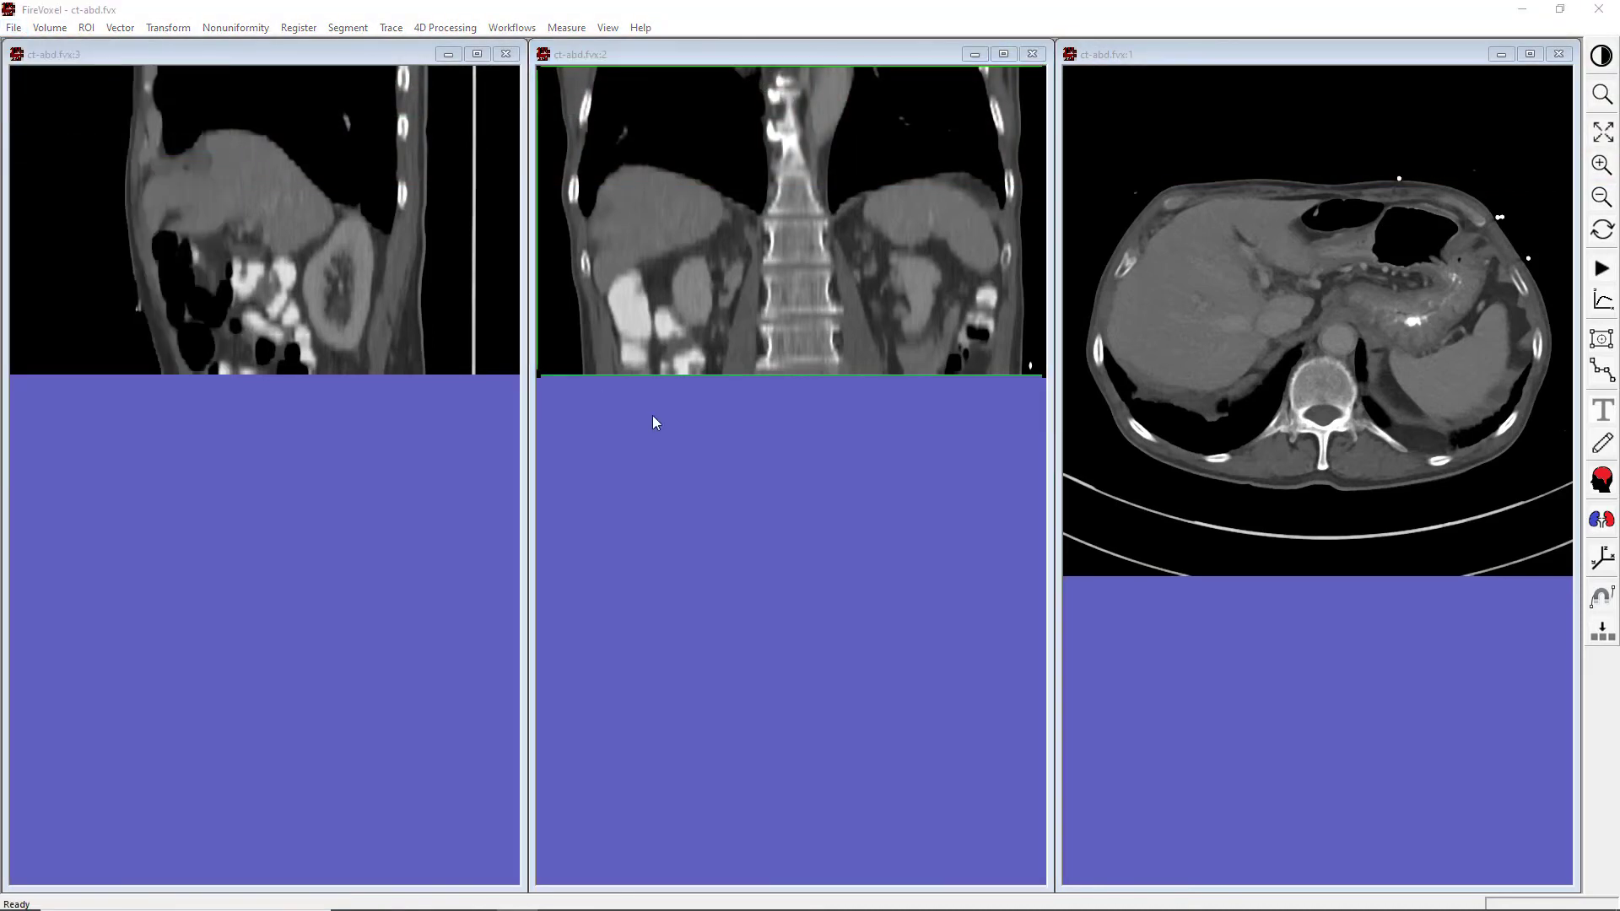
left_click_drag(657, 610, 736, 624)
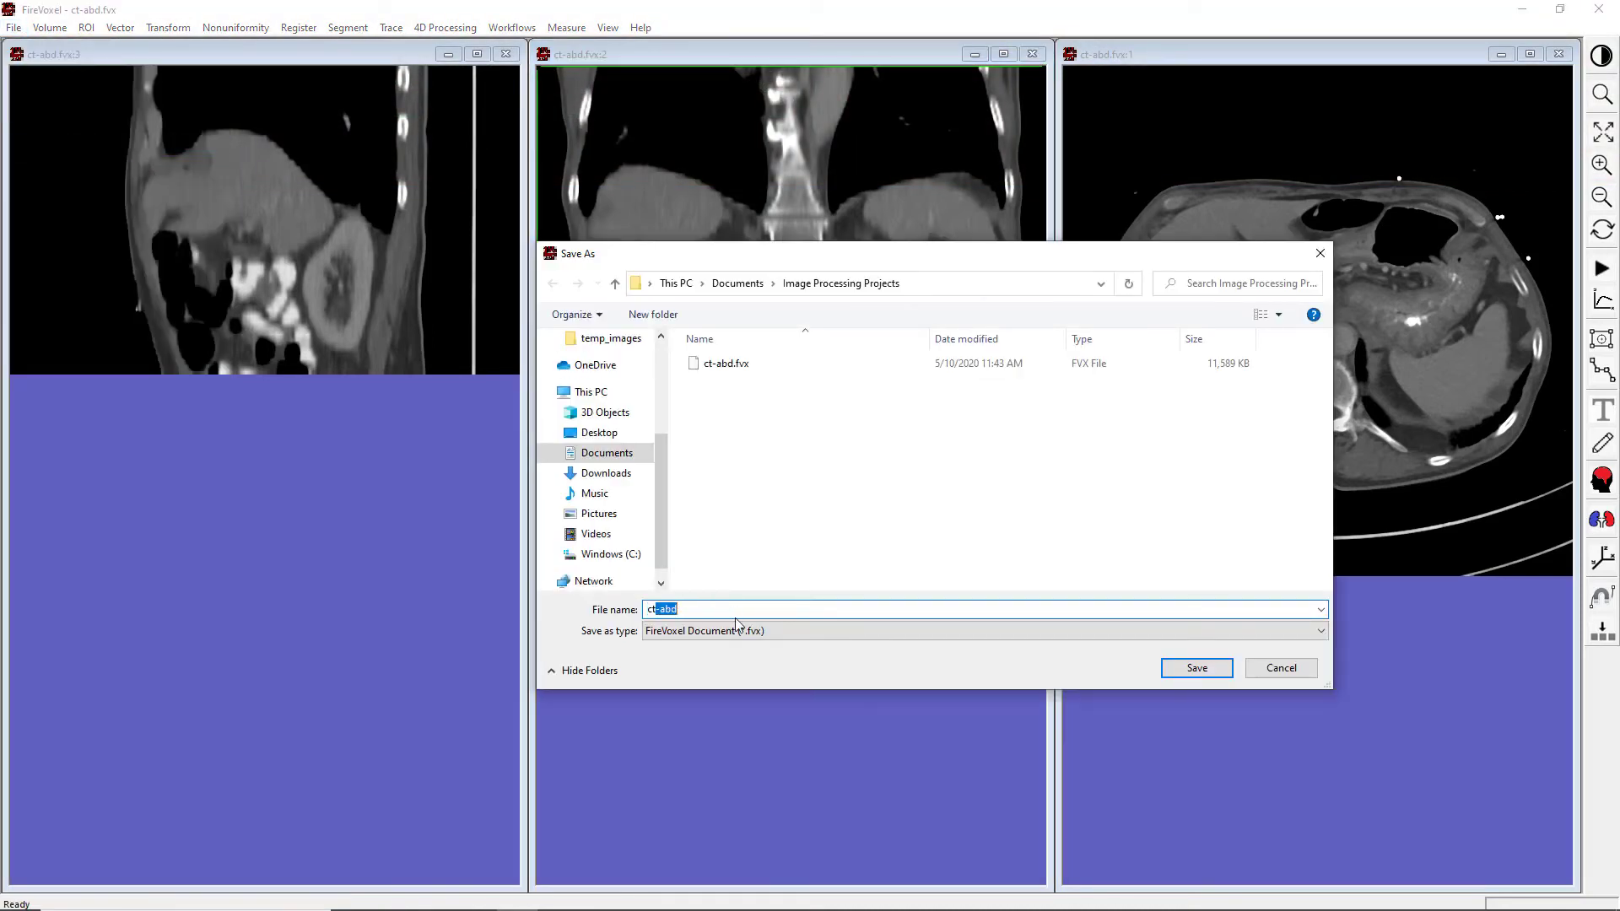
type("-cor")
key("Return")
left_click(1033, 54)
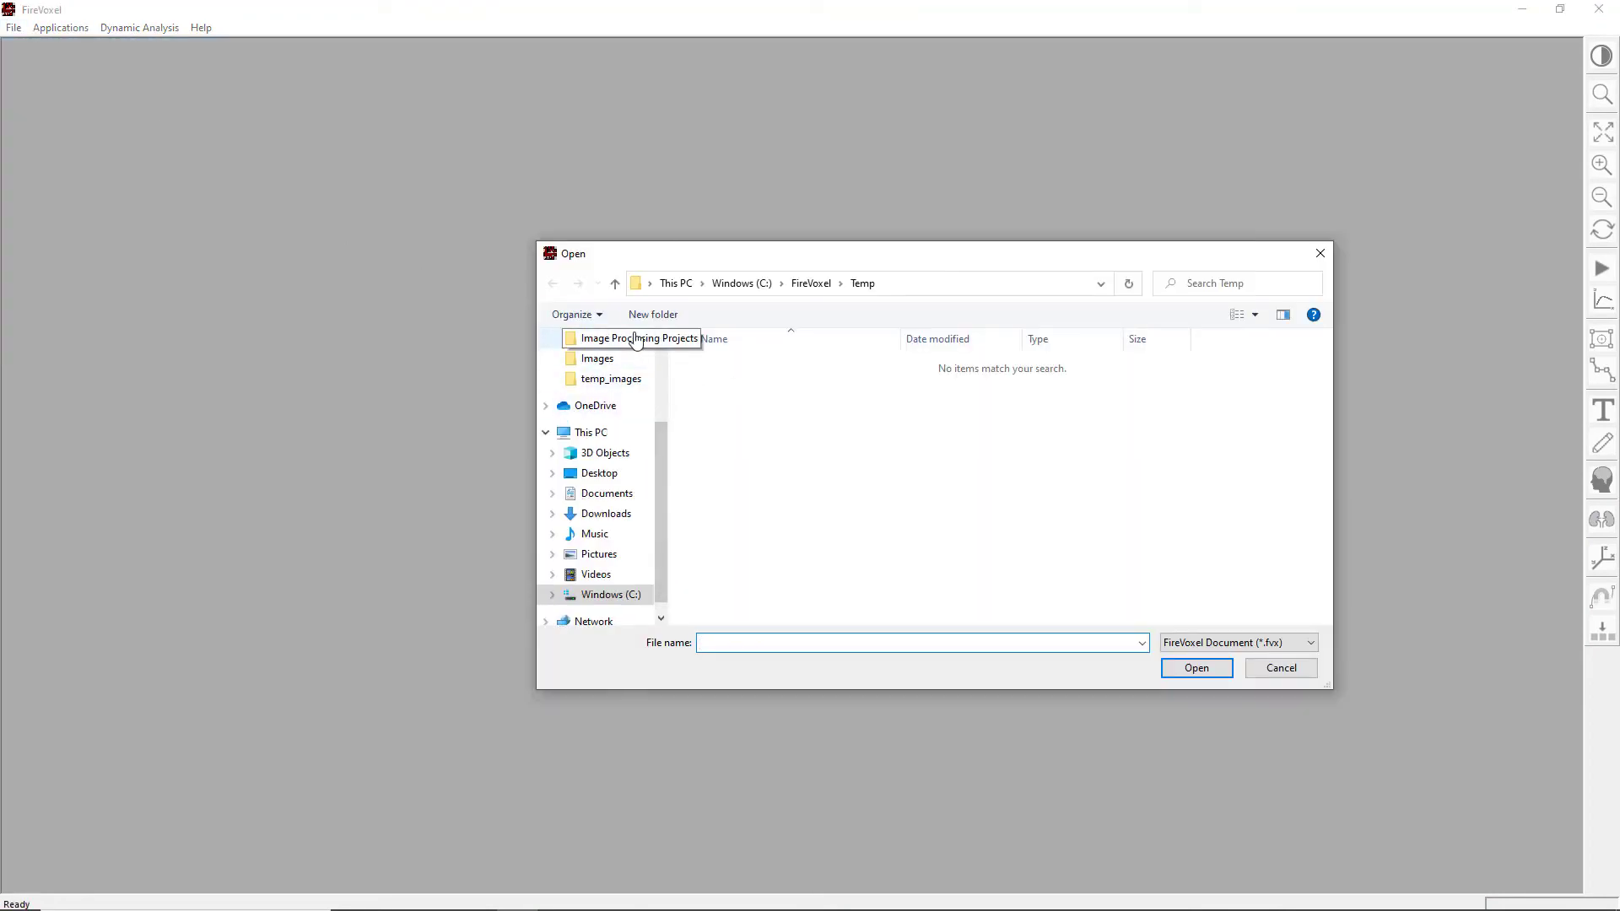
Step: Open ct-cor.fvx from the Documents\Image Processing Projects folder
left_click(740, 381)
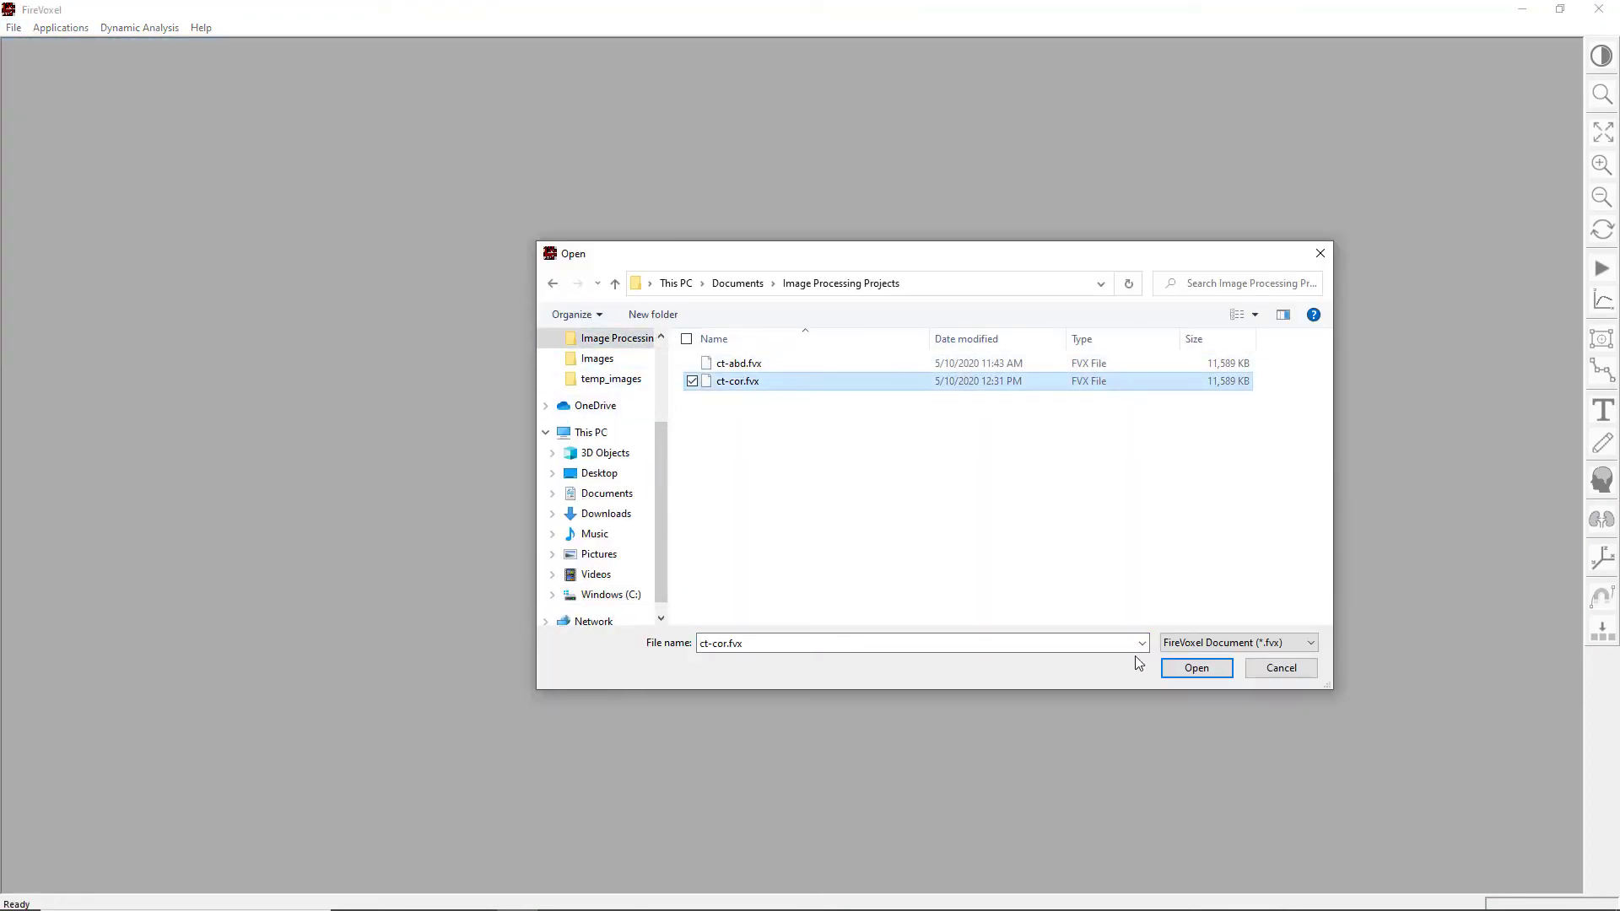
left_click(1195, 669)
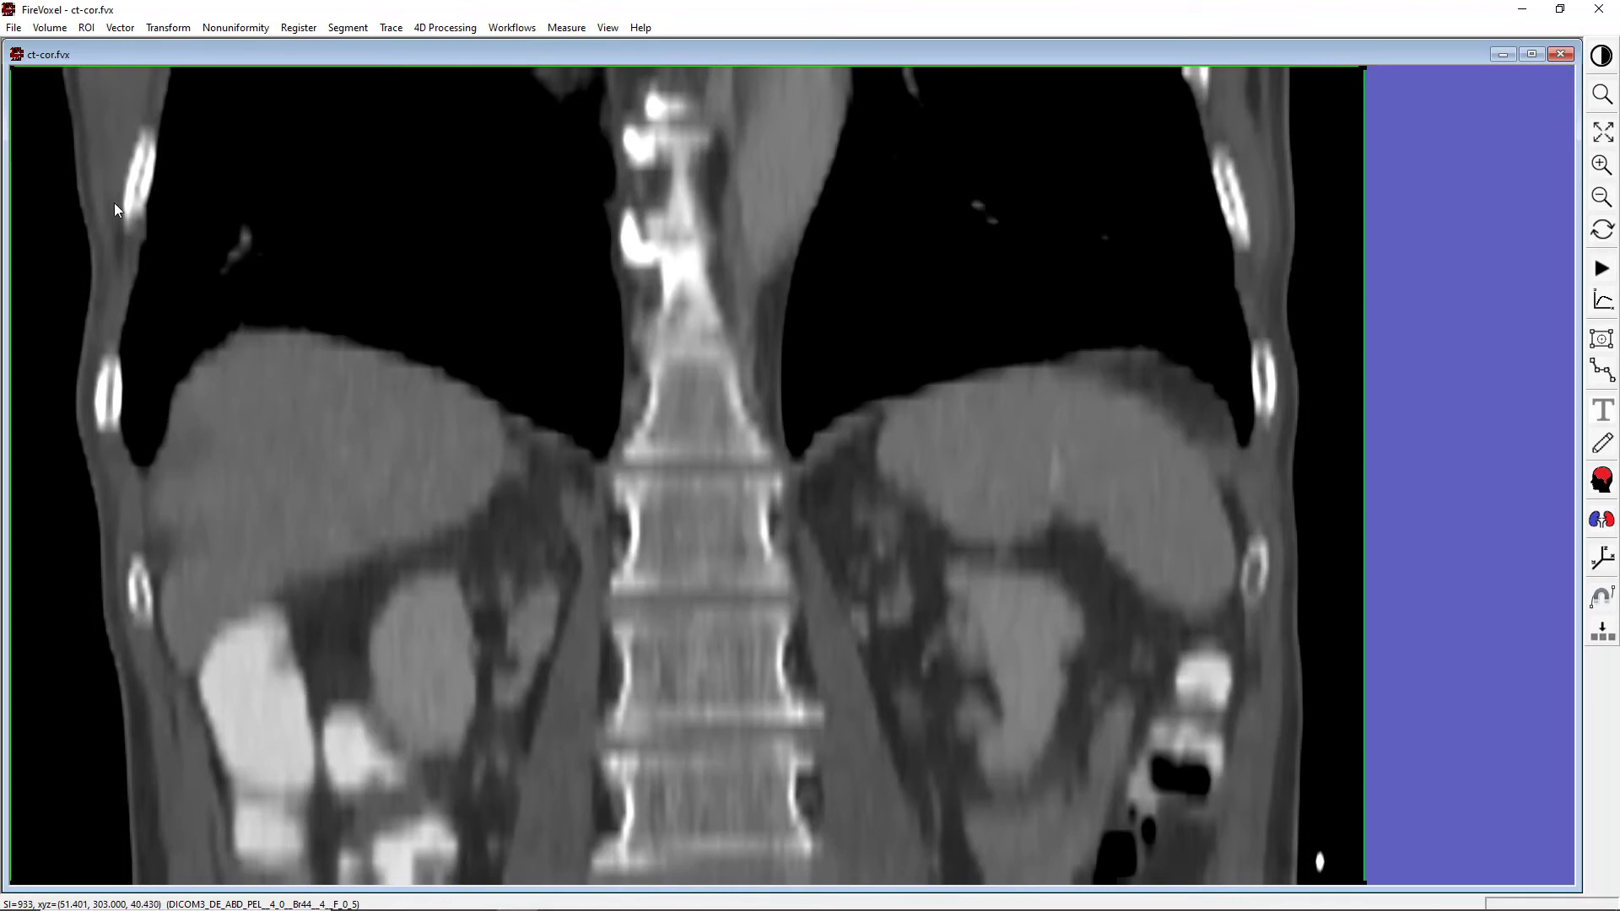
Step: Export the coronal CT view as DICOM files named 'test' in temp_images, then close its window
left_click(14, 27)
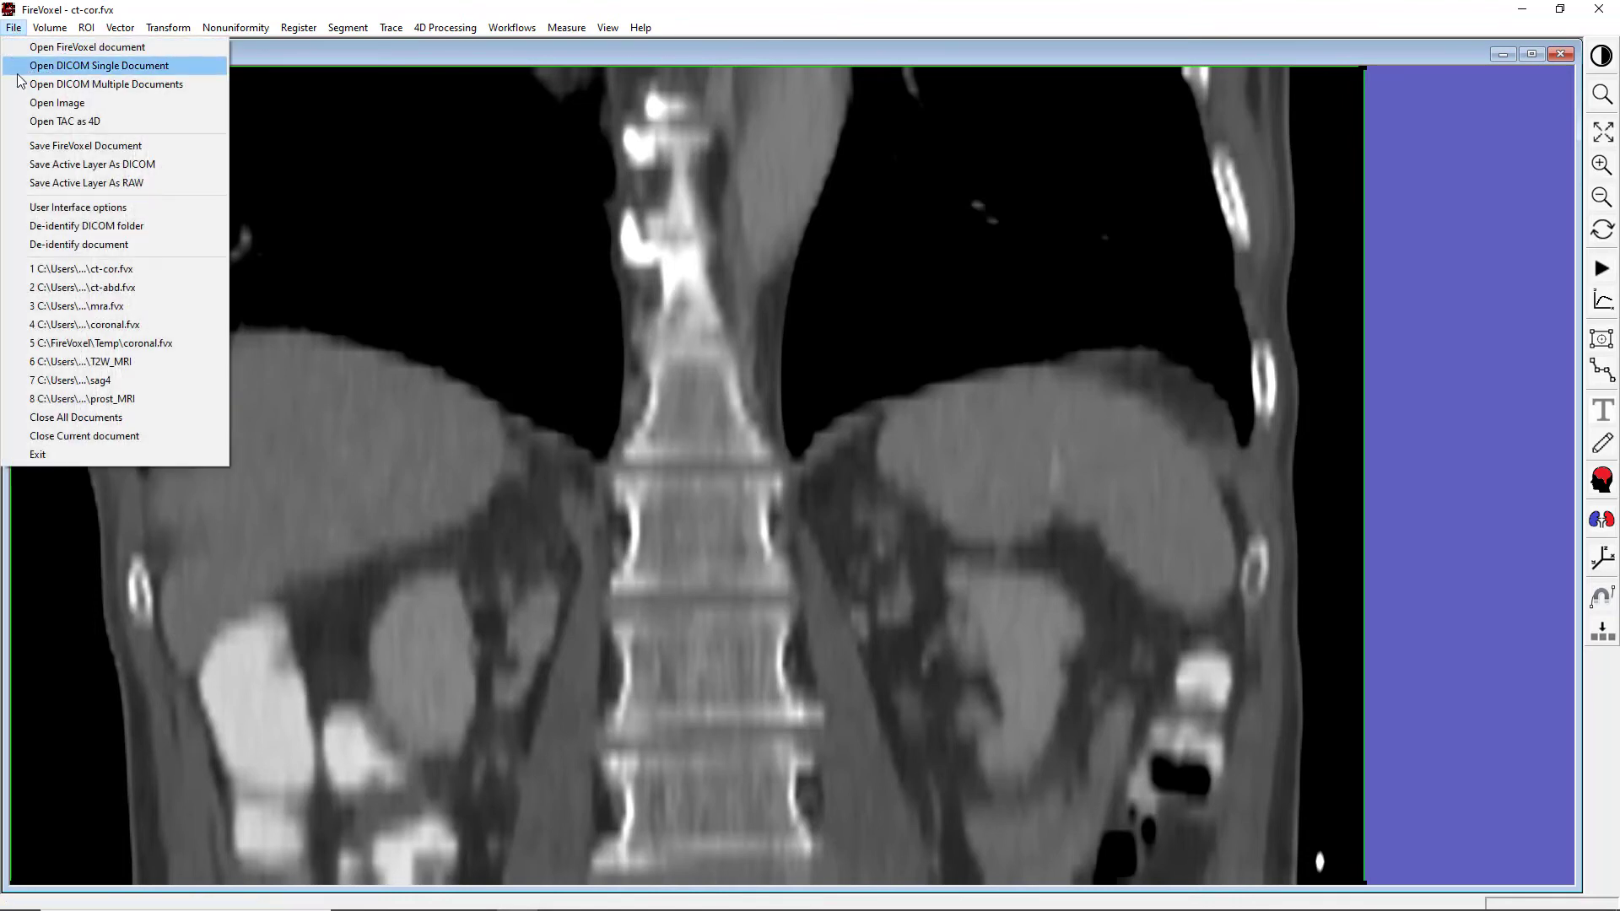
left_click(48, 165)
left_click(609, 339)
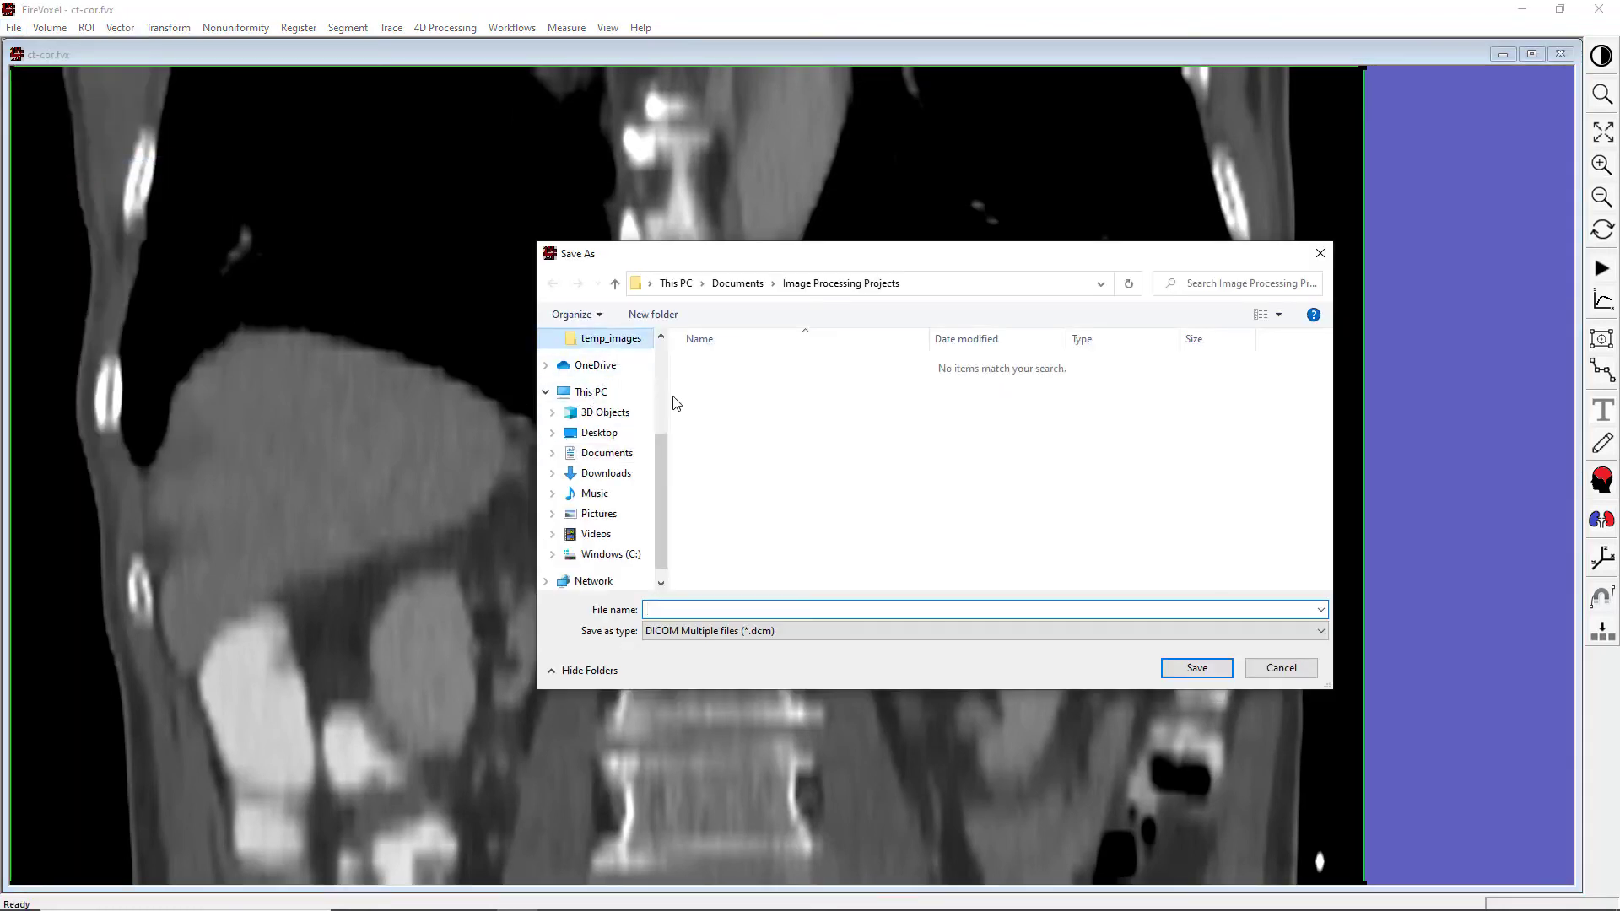
left_click(781, 610)
type("tes")
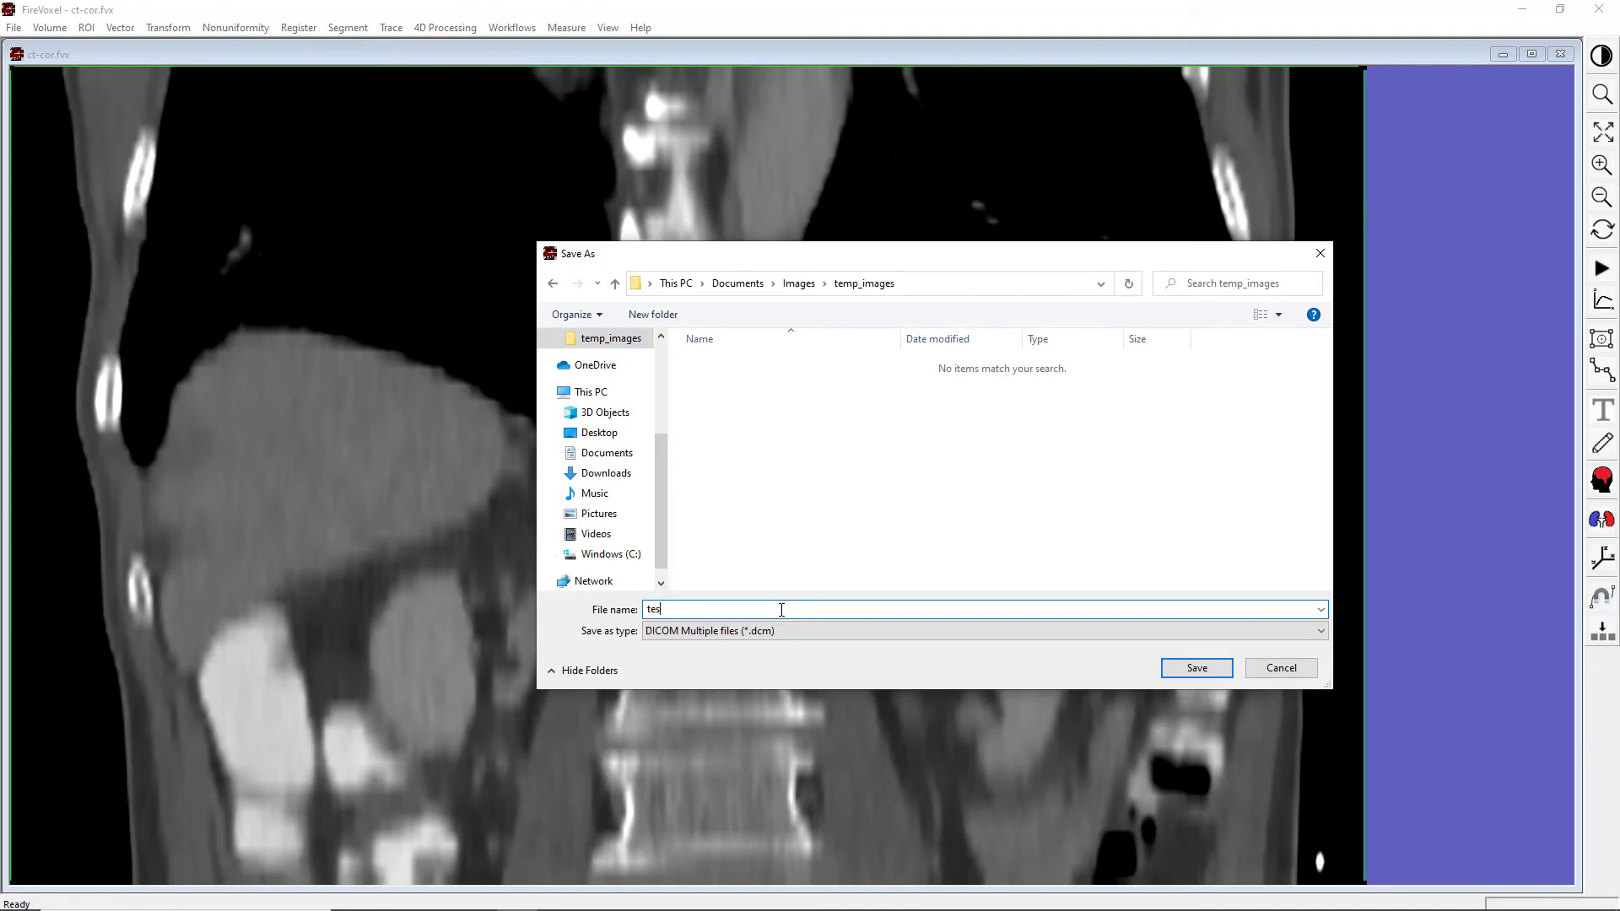
type("t")
key("Return")
left_click(773, 488)
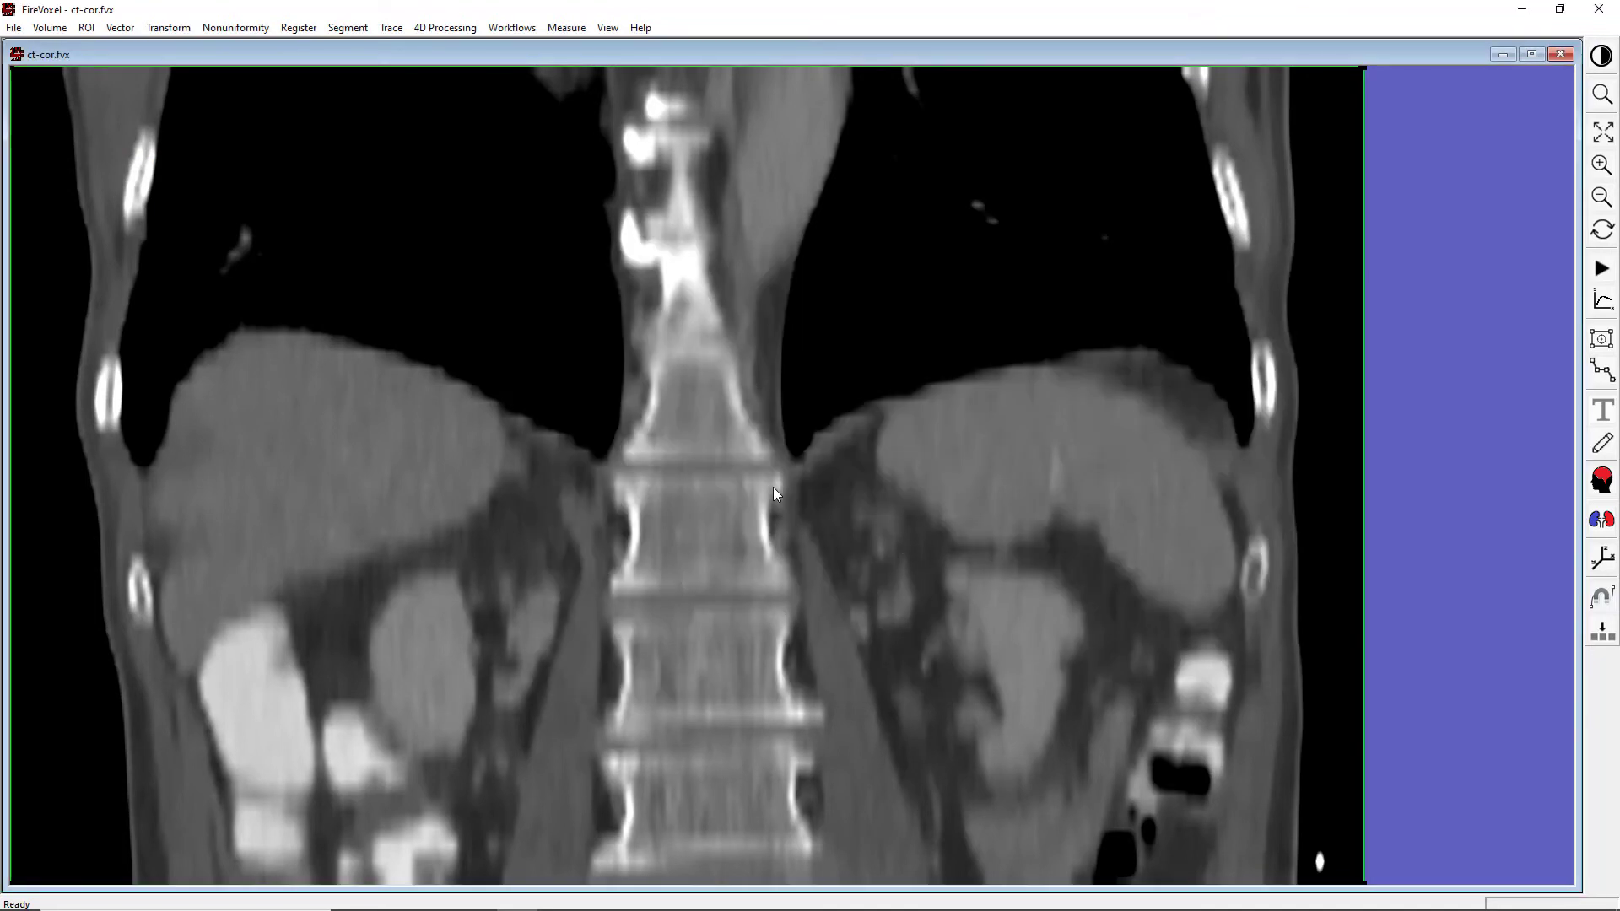
left_click(1563, 56)
Step: Discard changes, then load the temp_images DICOM series as an Unsigned Integer Volume (Add 1024)
left_click(833, 504)
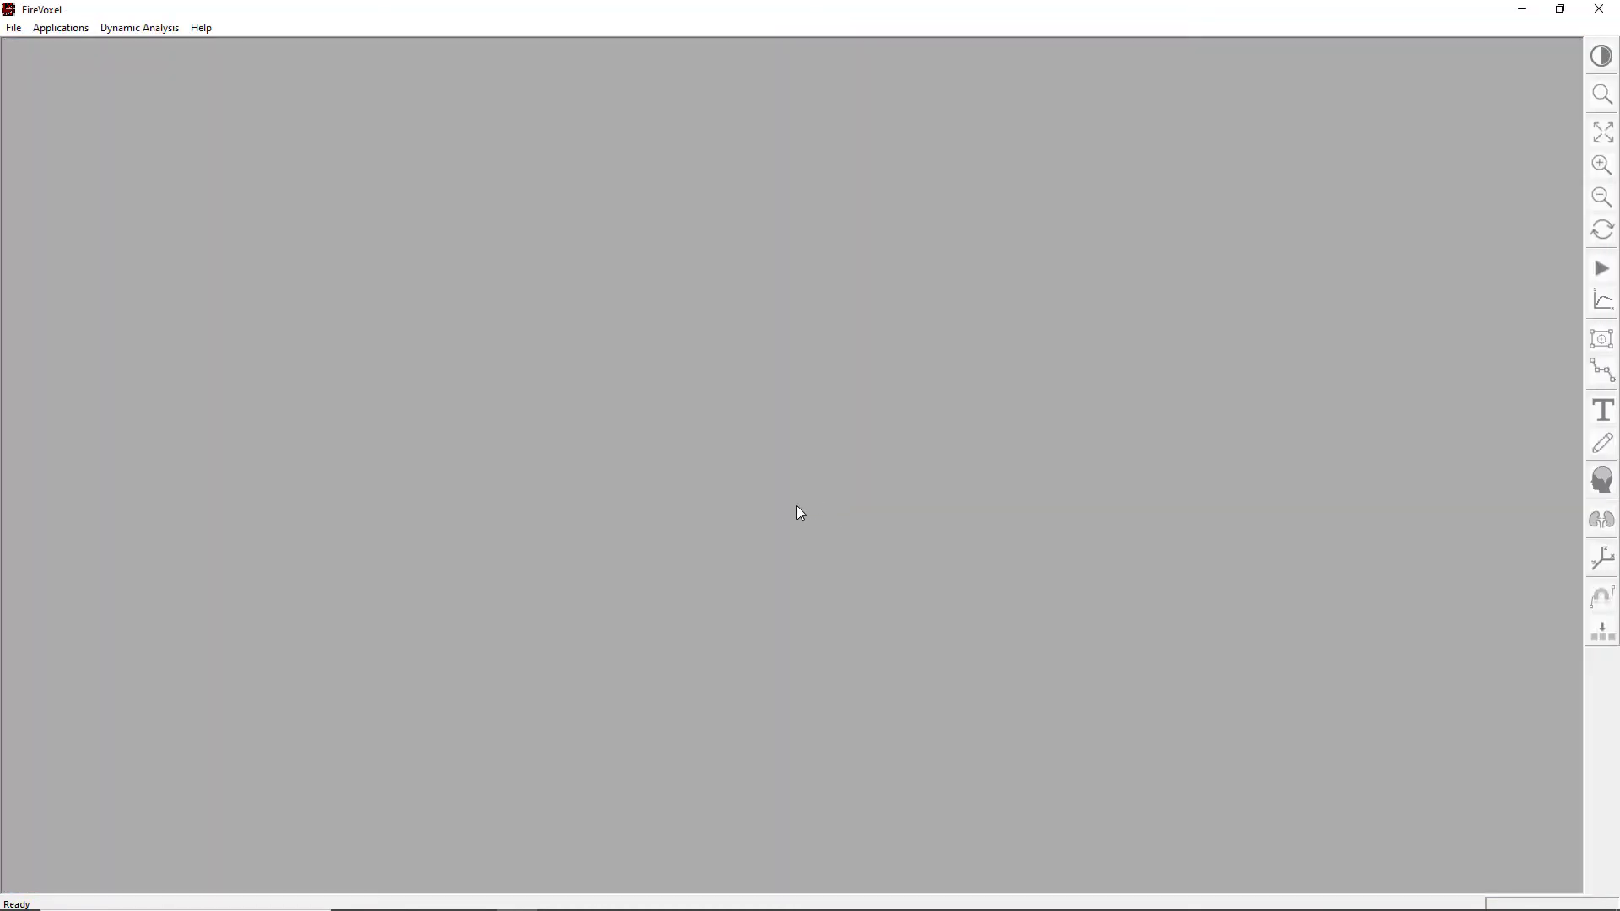
left_click(13, 28)
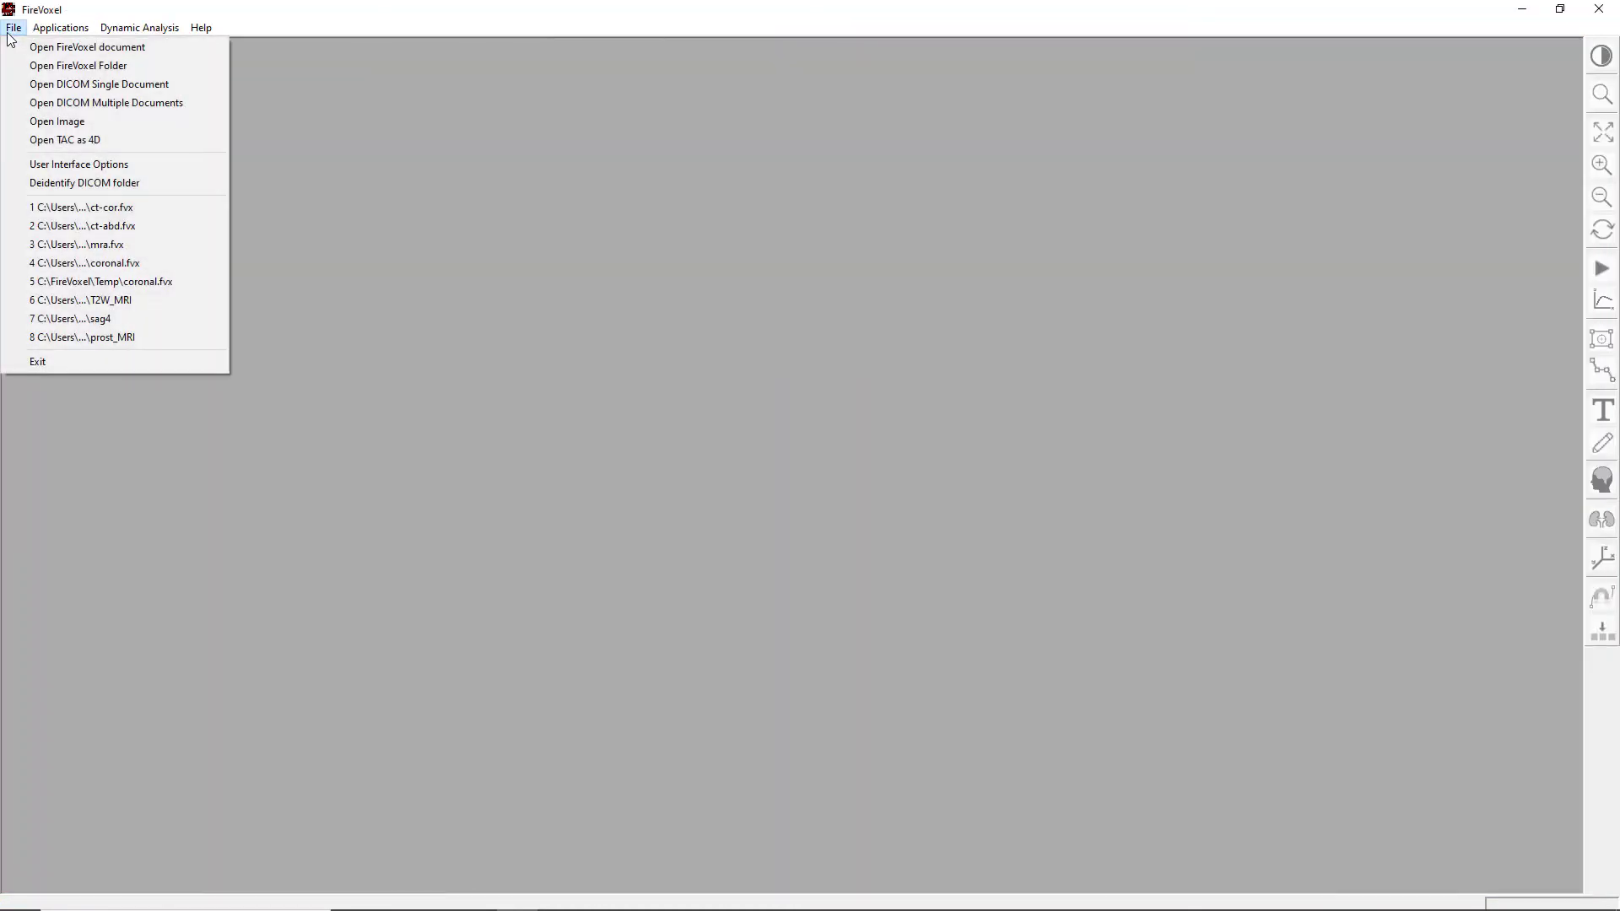
left_click(35, 84)
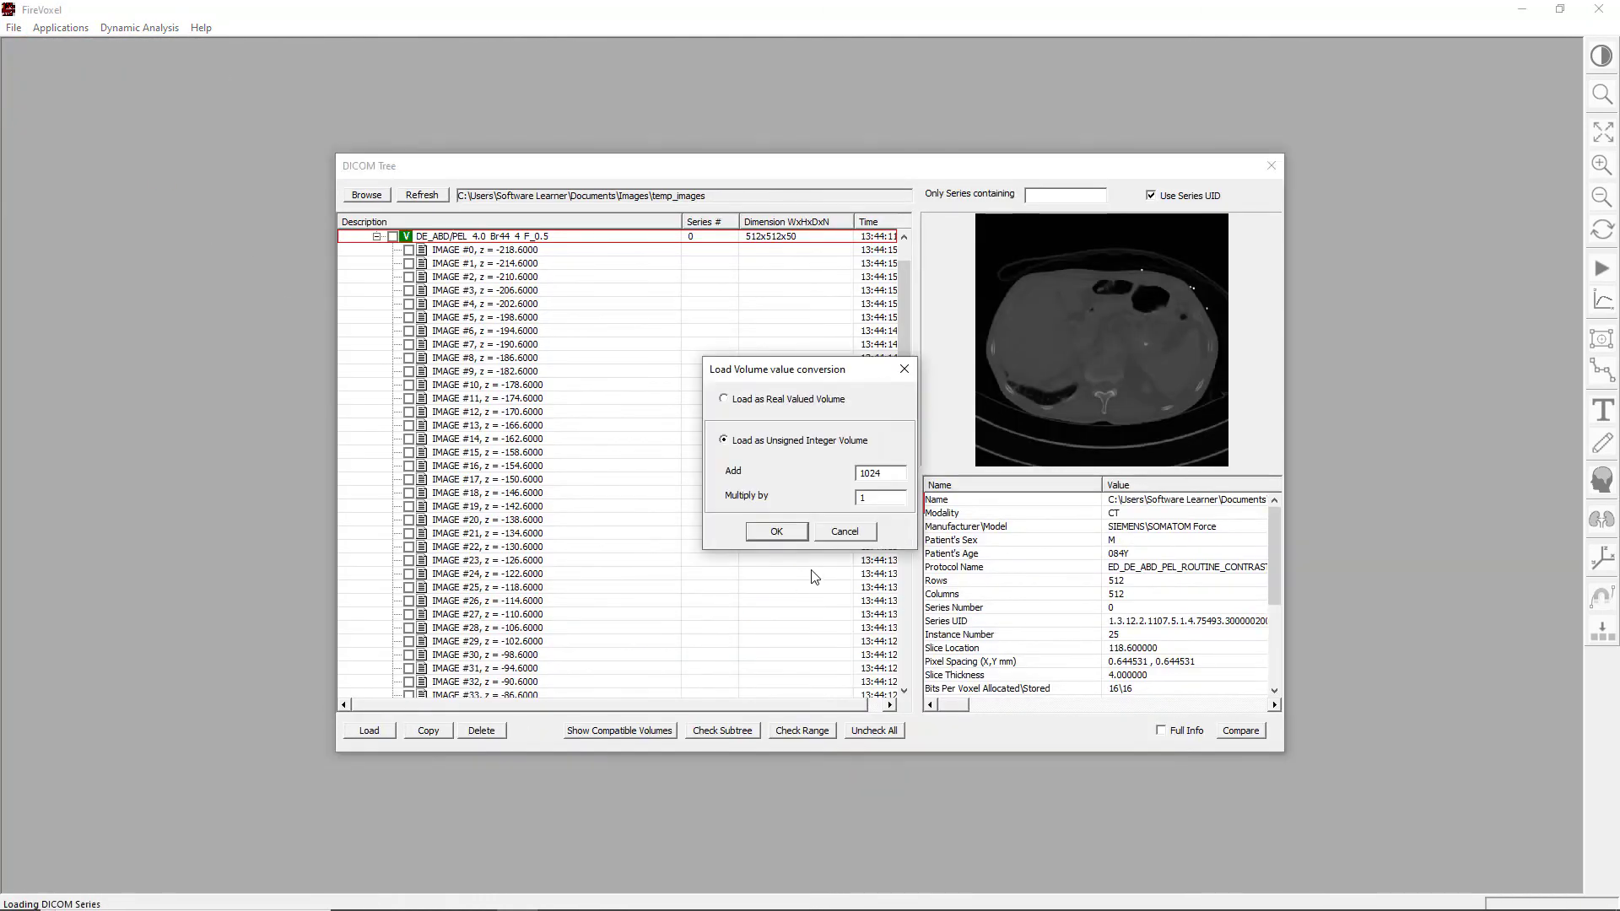
left_click(796, 525)
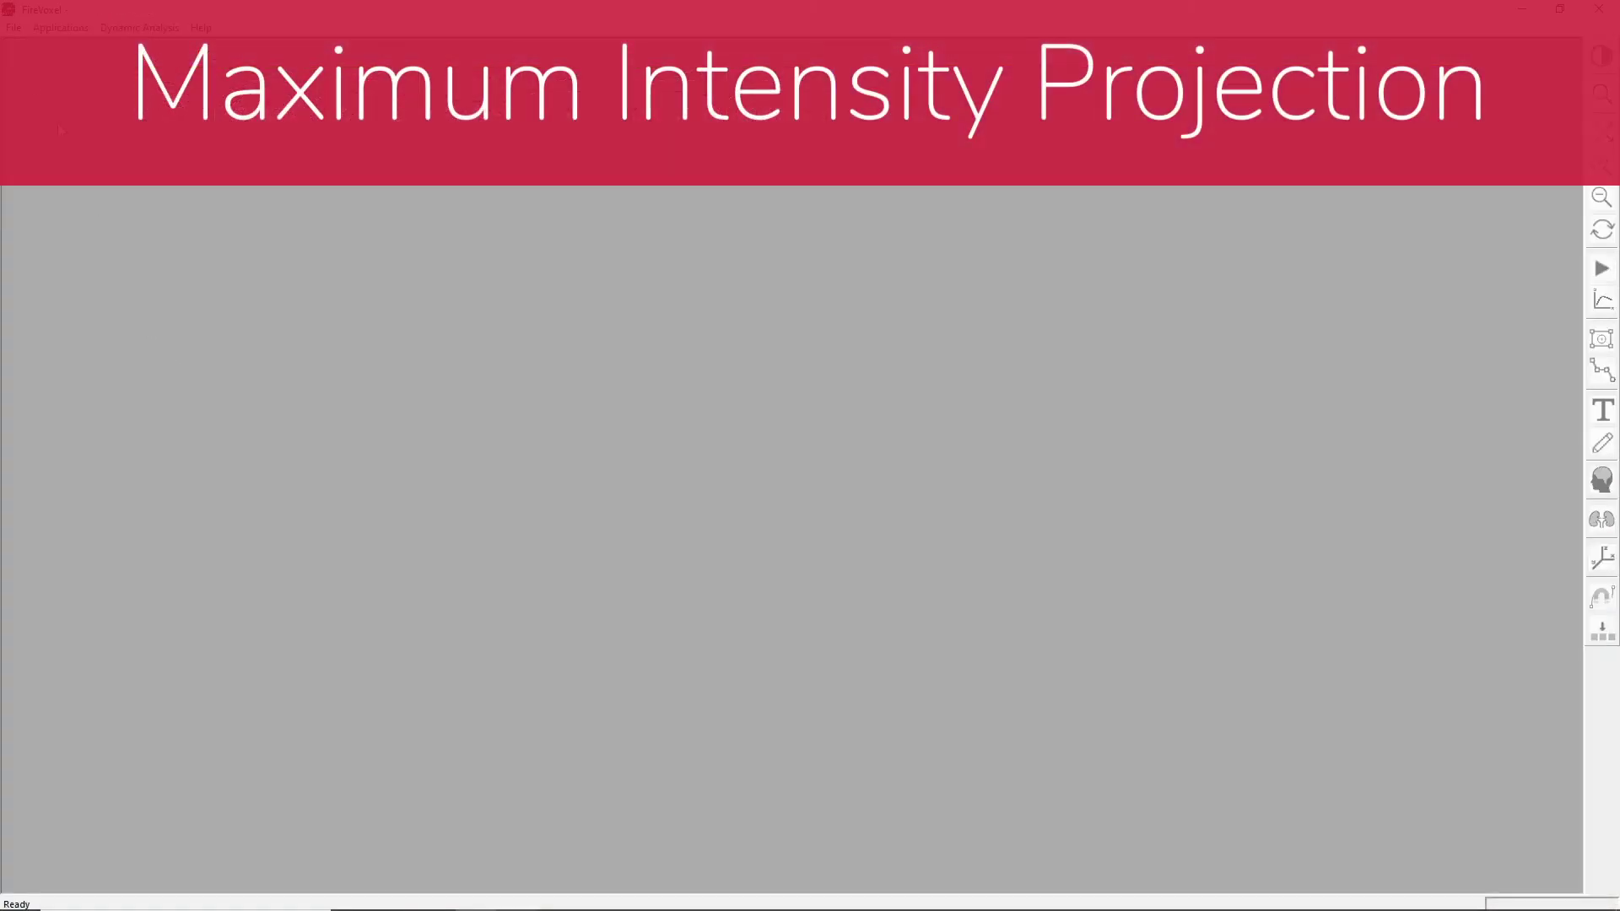
Step: Open the mra.fvx FireVoxel document
left_click(13, 29)
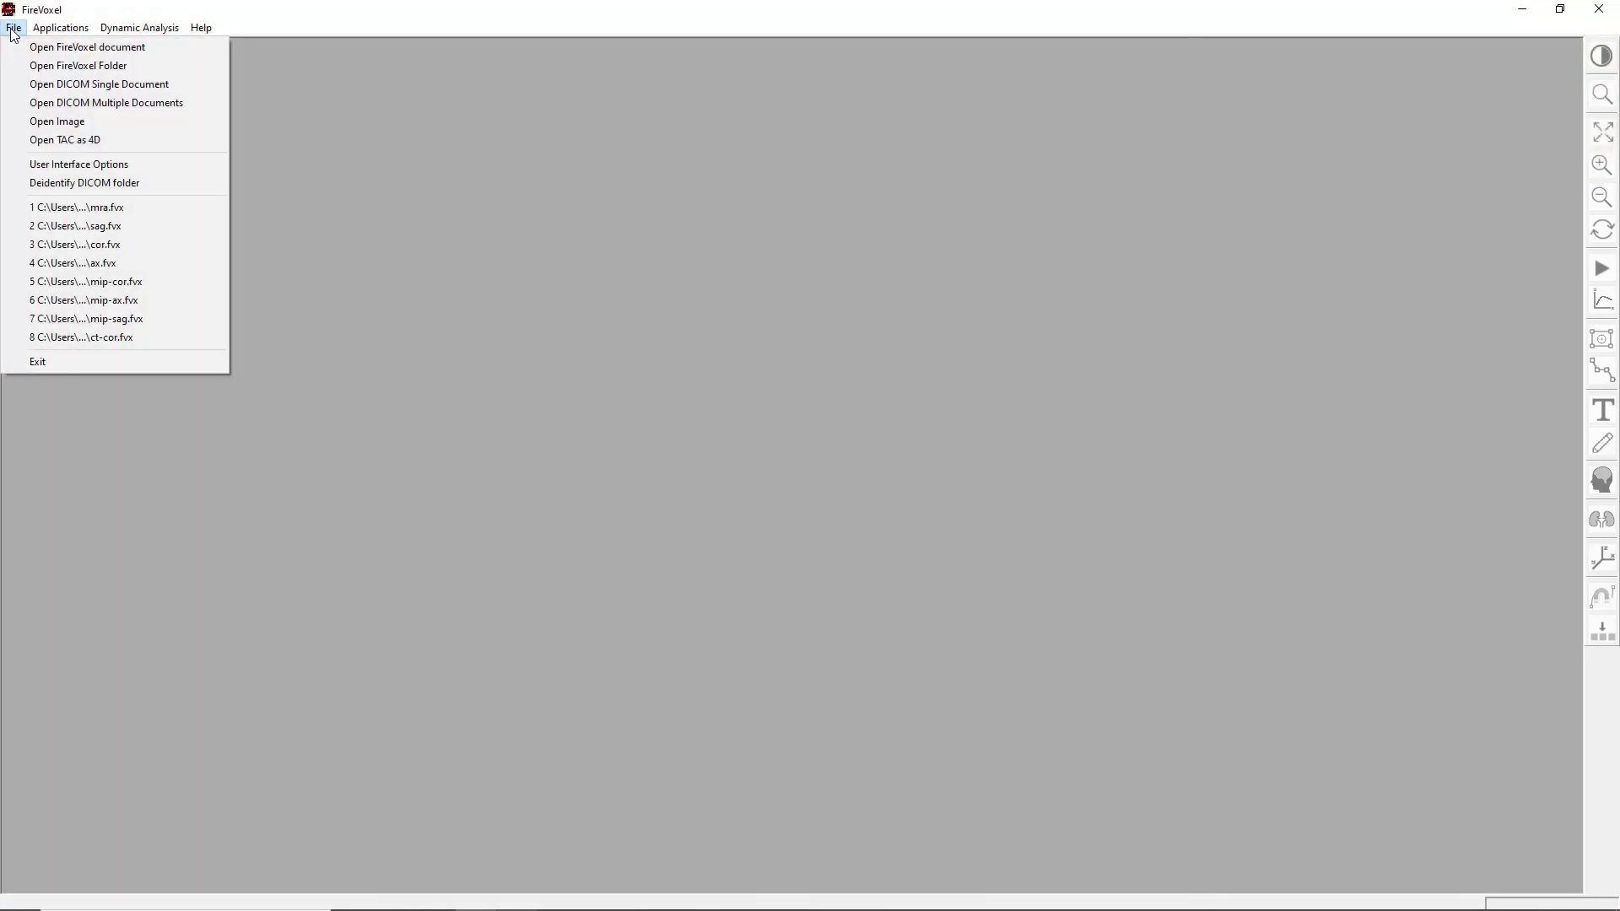
left_click(20, 46)
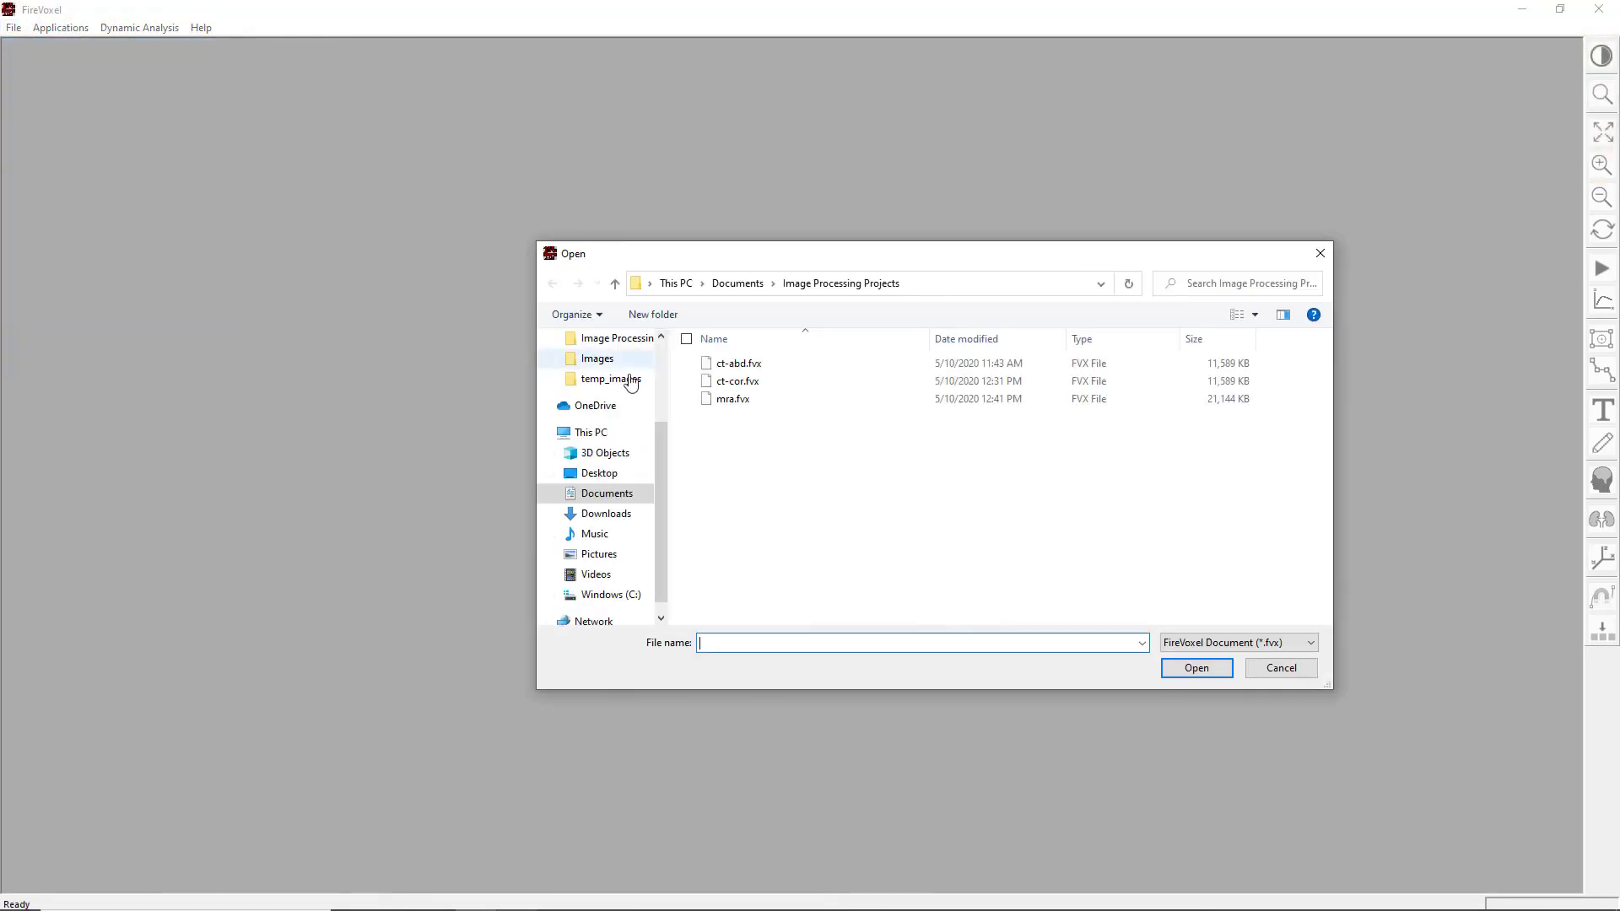
left_click(731, 400)
left_click(1169, 671)
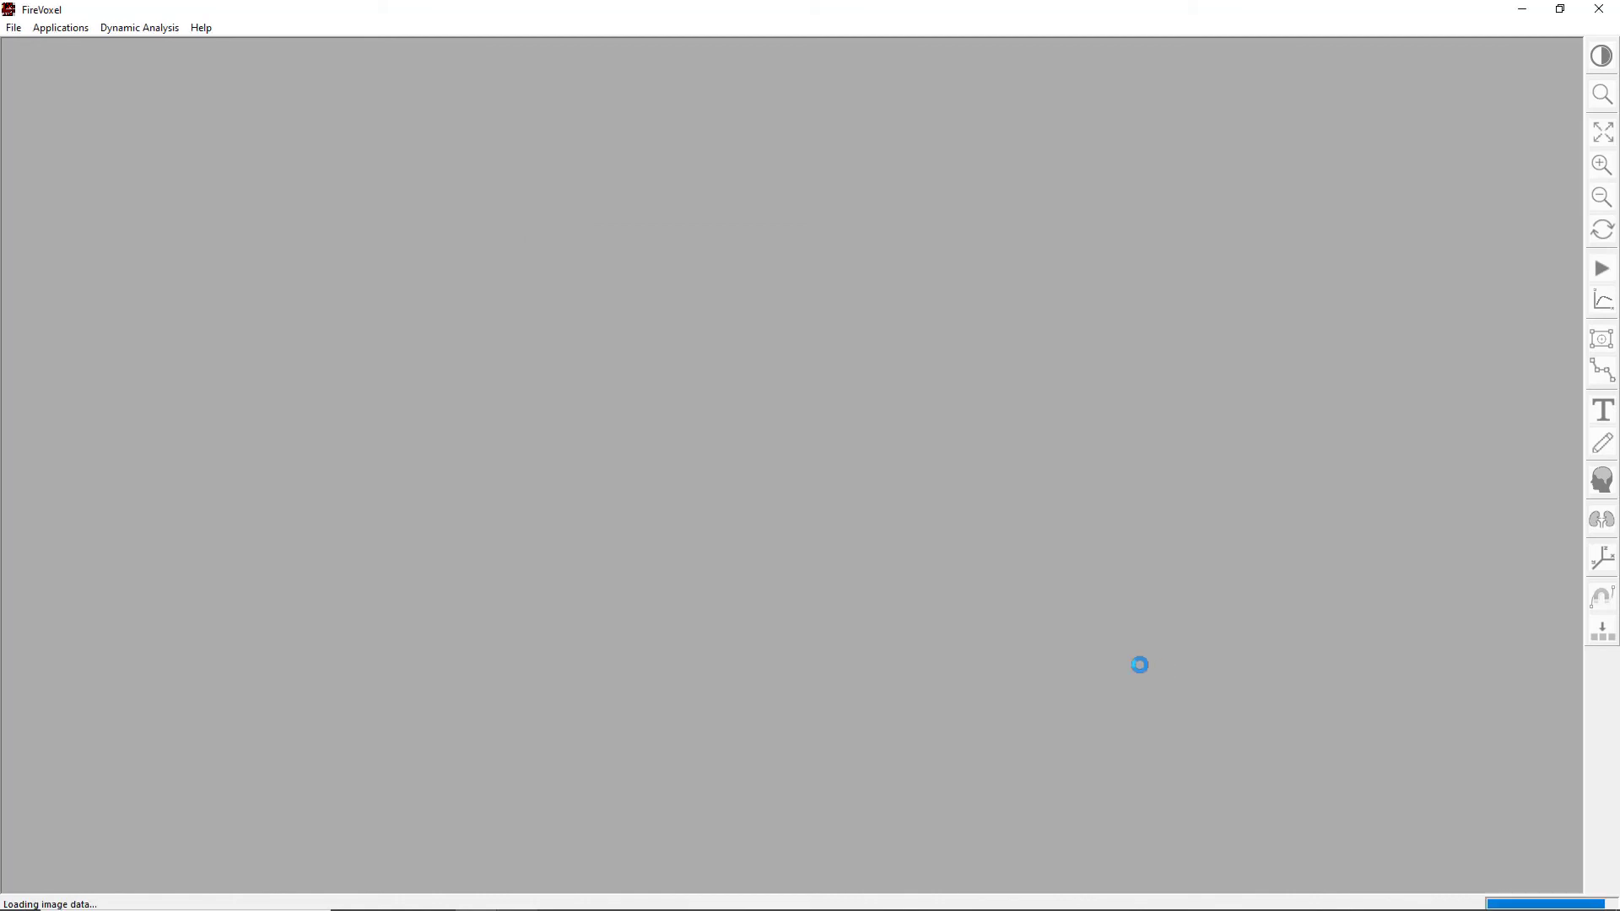
Step: Set the Volumetric Cursor to Multiprojection Synchronize and enlarge one axial slice
left_click(13, 27)
left_click(74, 208)
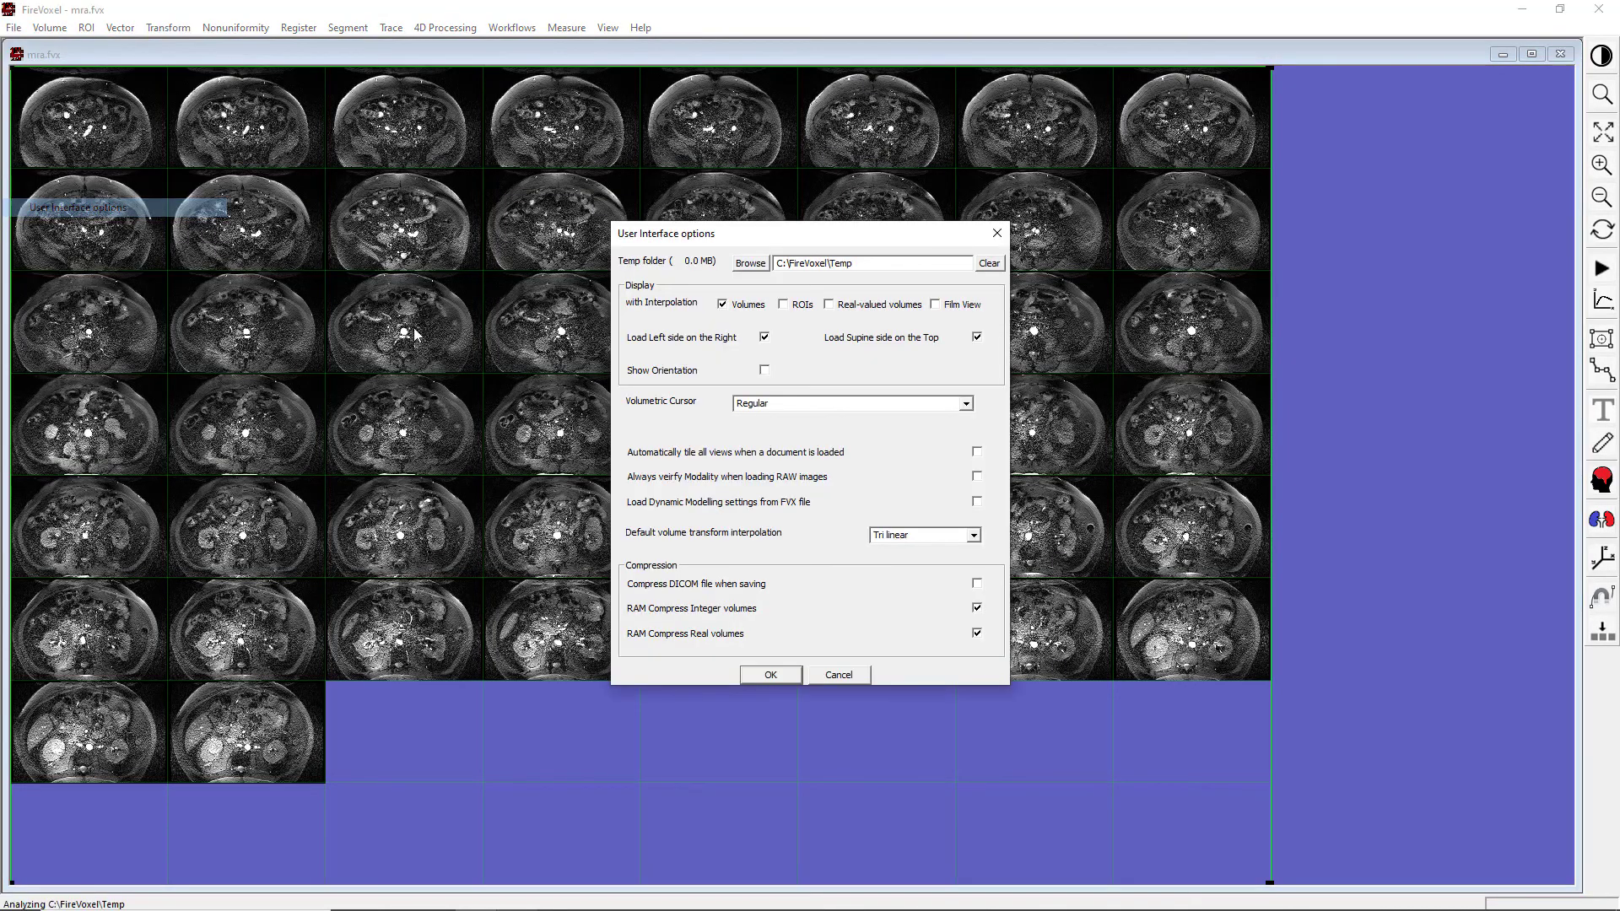
left_click(966, 403)
left_click(925, 430)
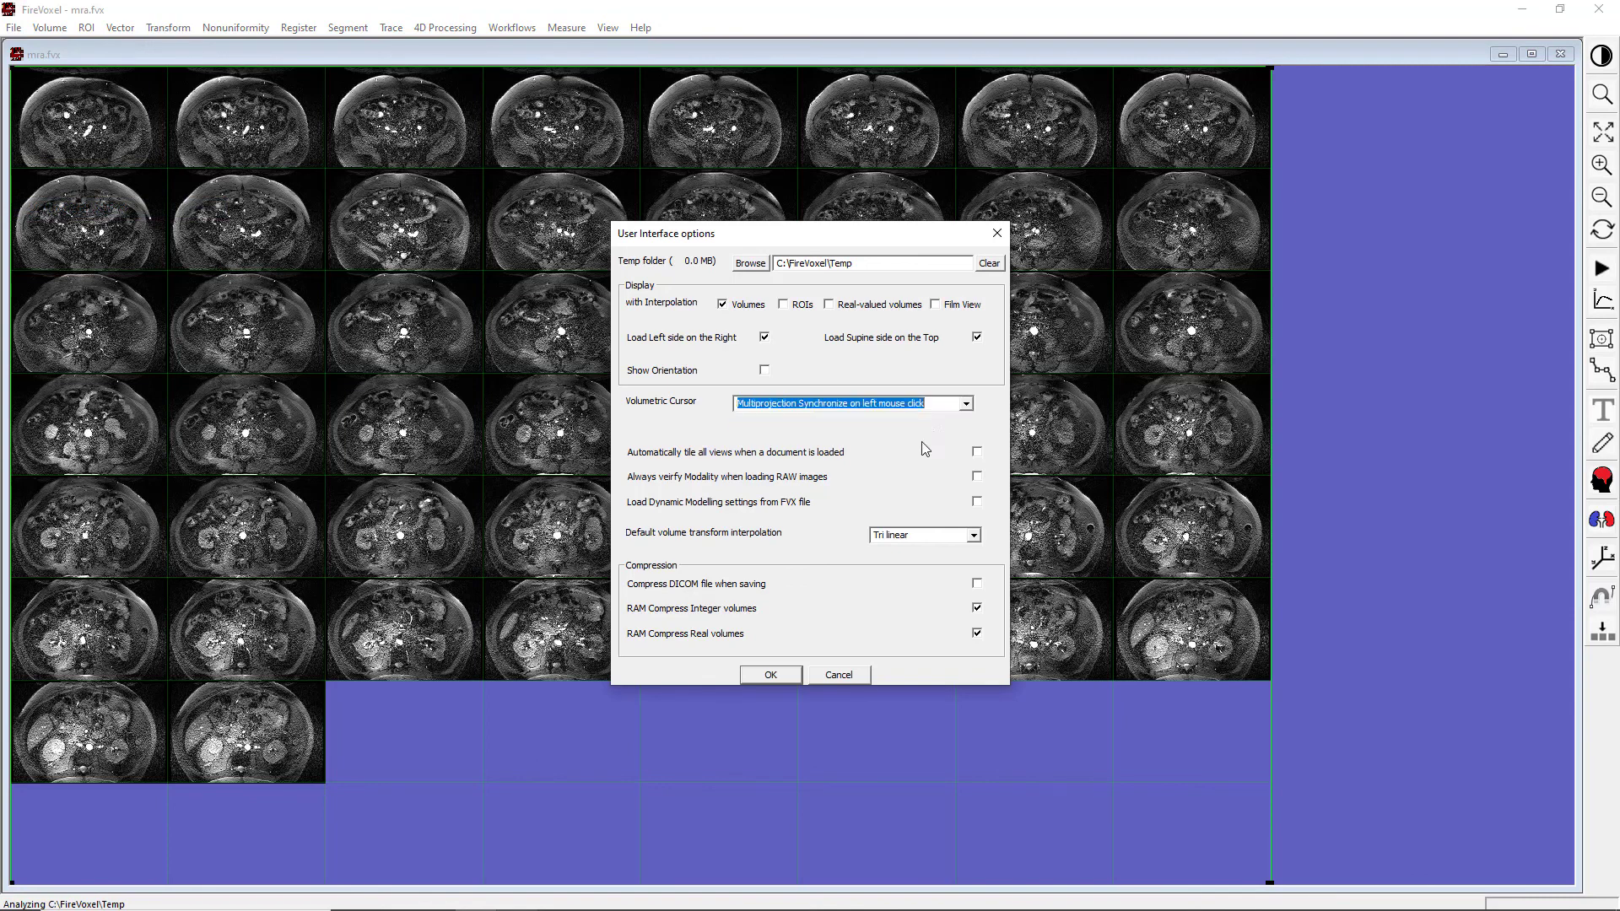
left_click(770, 676)
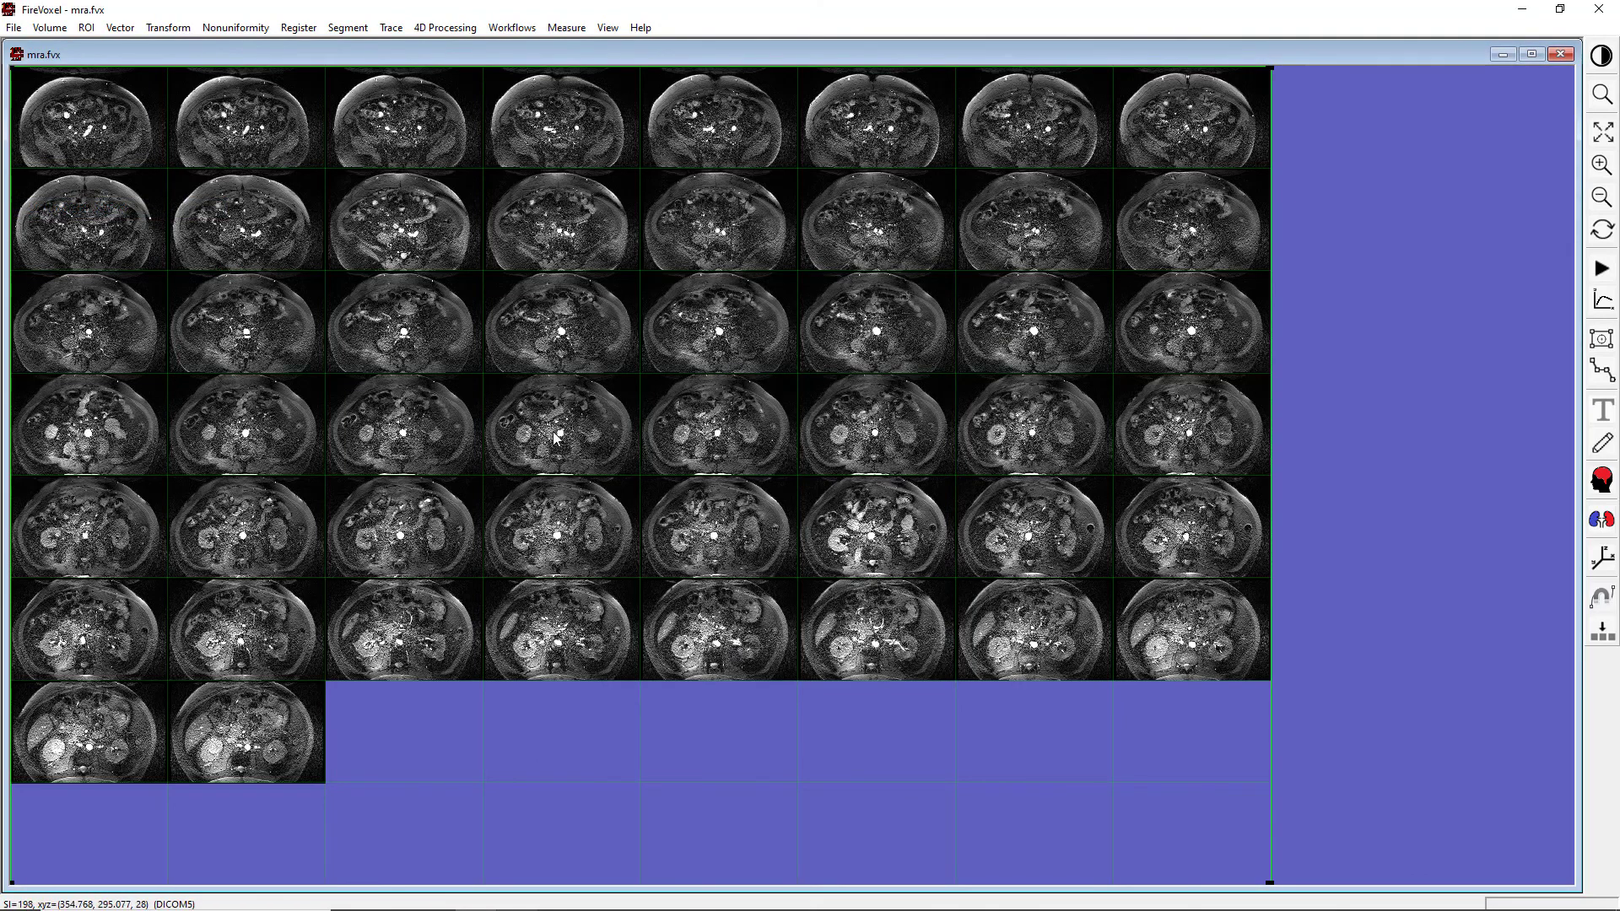
double_click(553, 432)
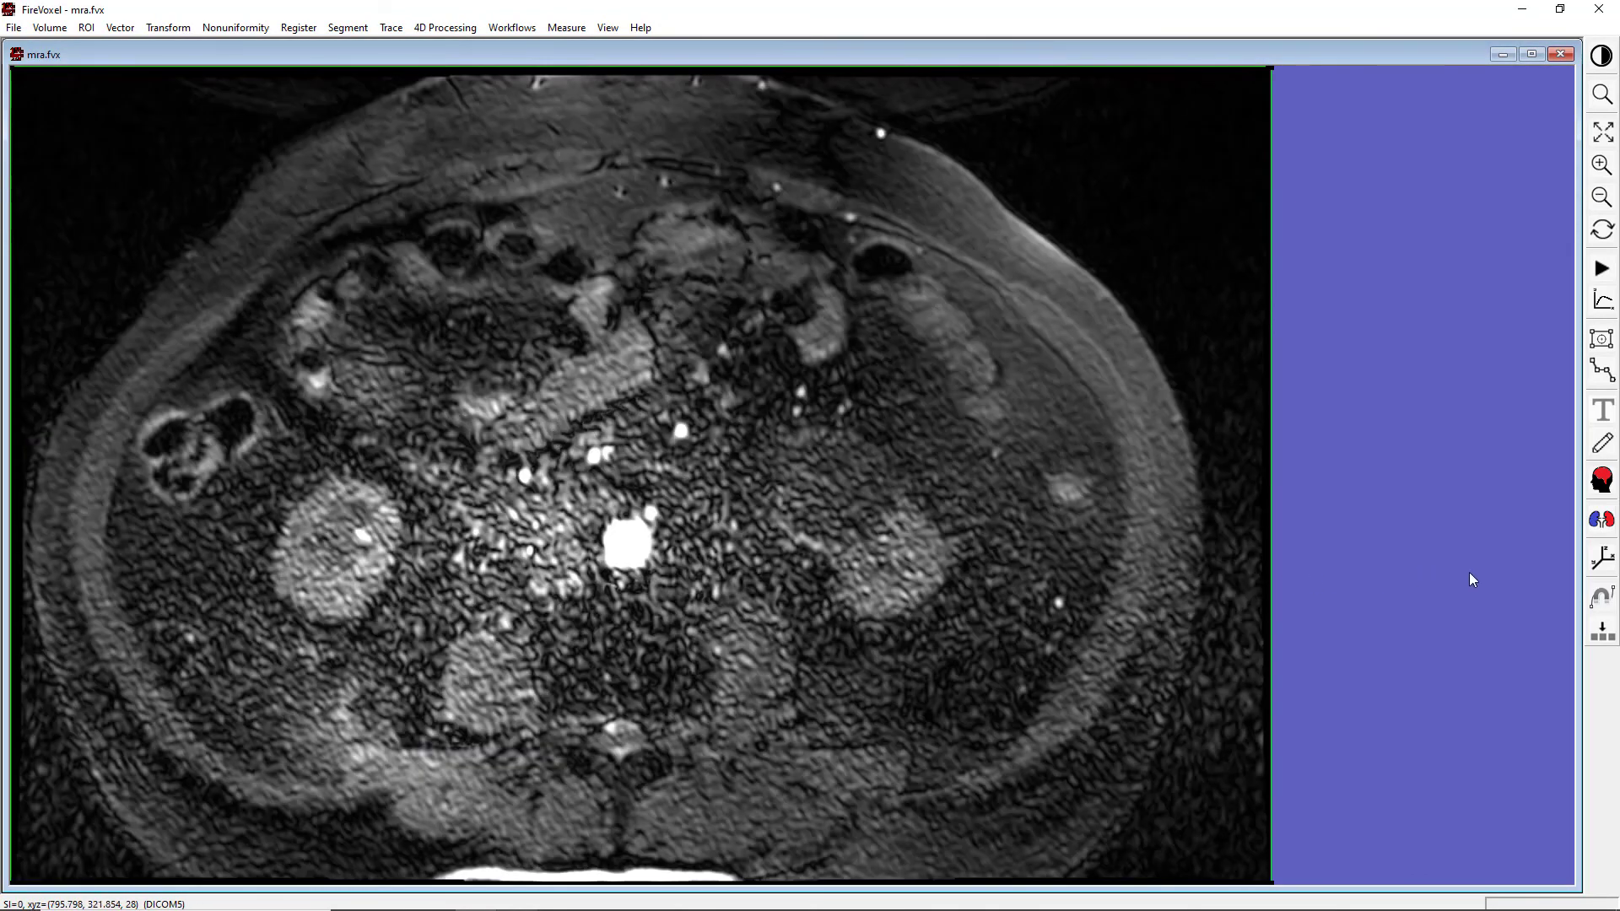
Step: Show the MRA as orthogonal projections with the crosshair on the aorta in the axial view
left_click(1604, 560)
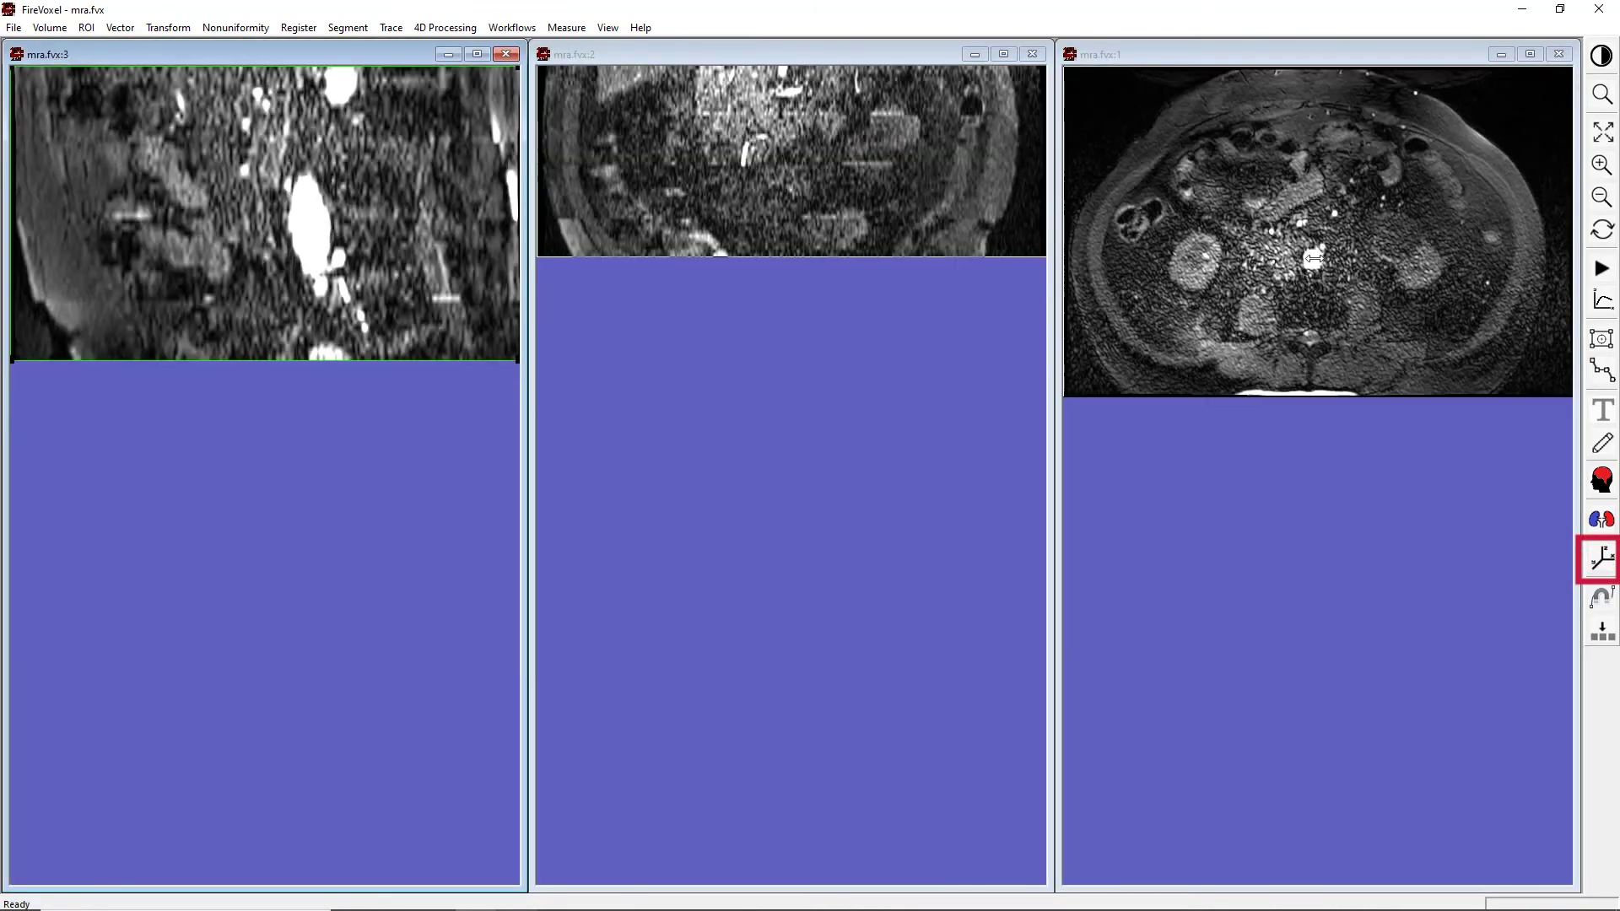
left_click(1314, 261)
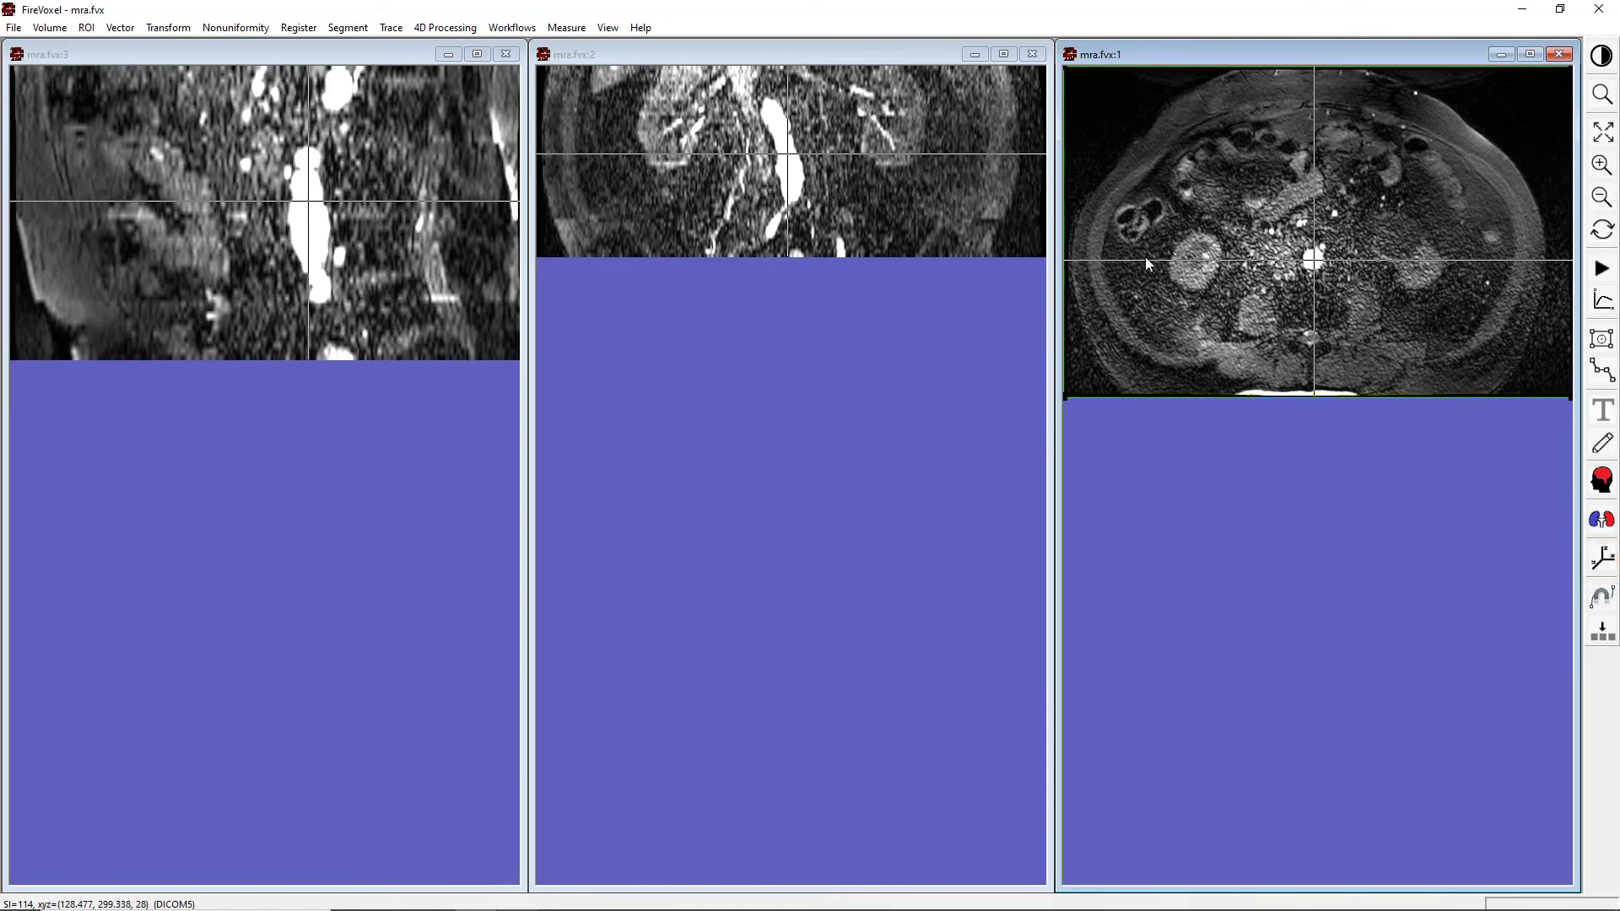
left_click(606, 28)
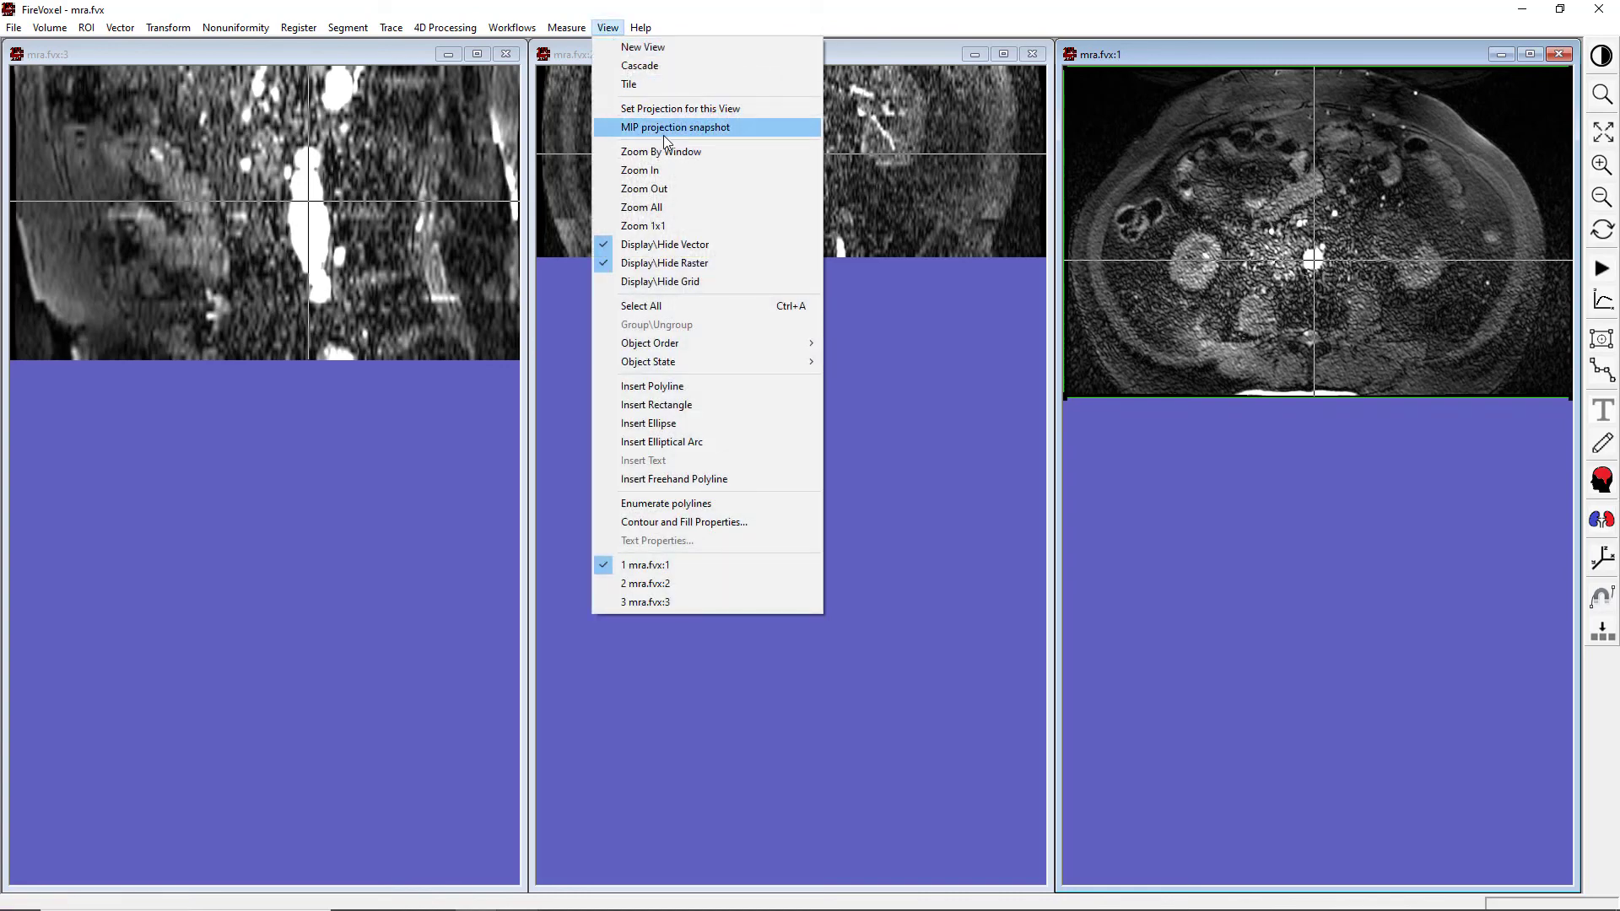
Step: Take an axial MIP projection snapshot and save it as ax.fvx
left_click(664, 129)
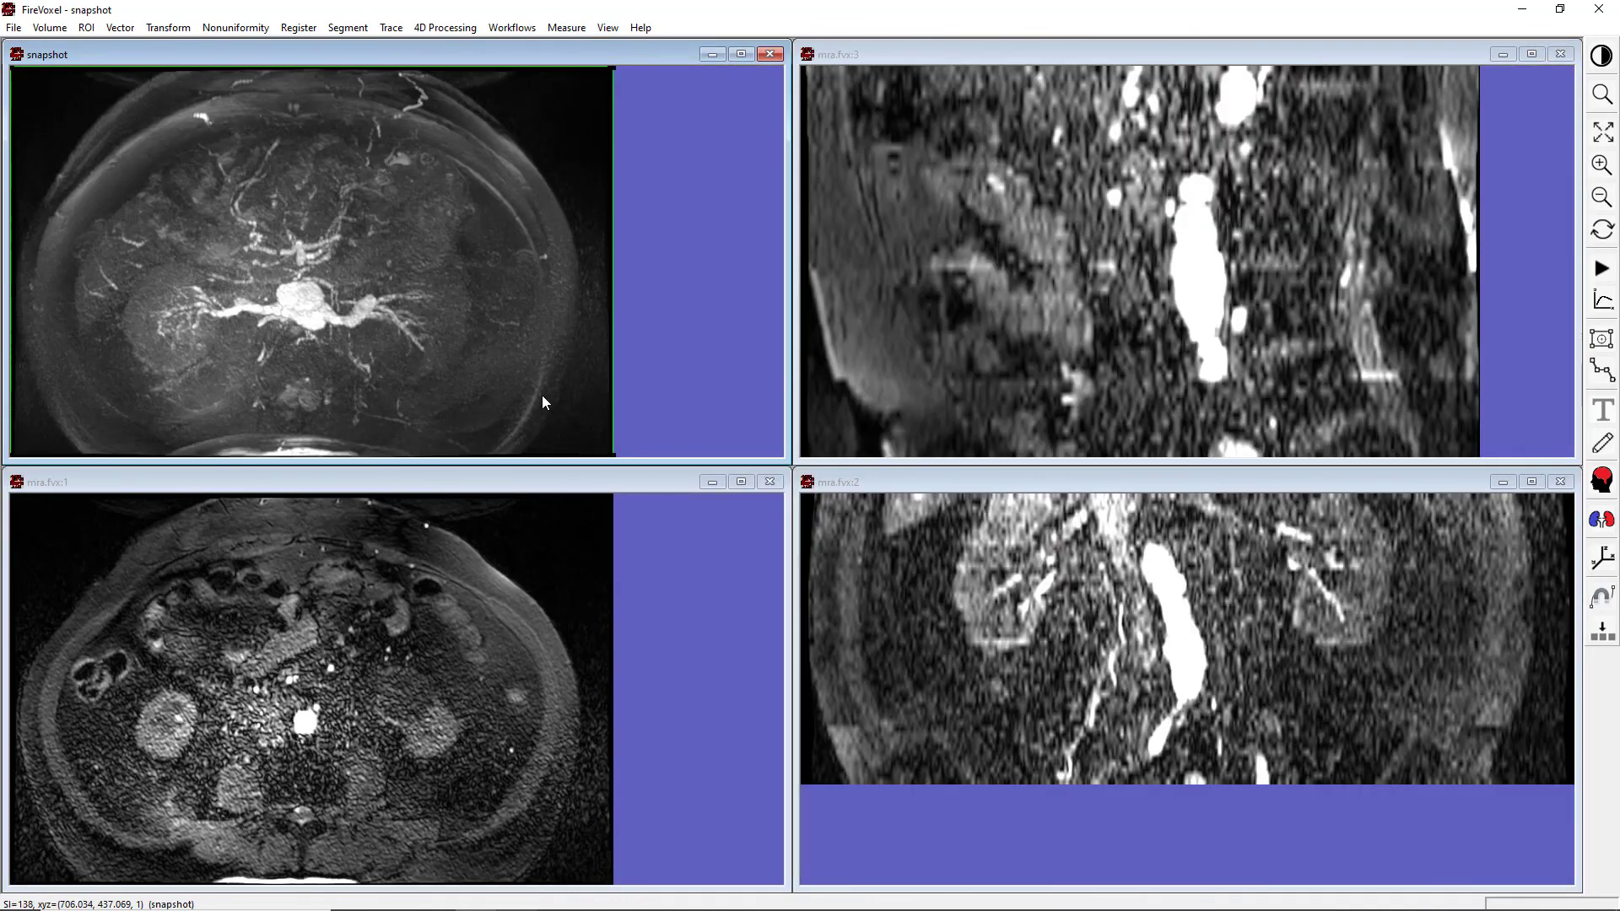
left_click(12, 30)
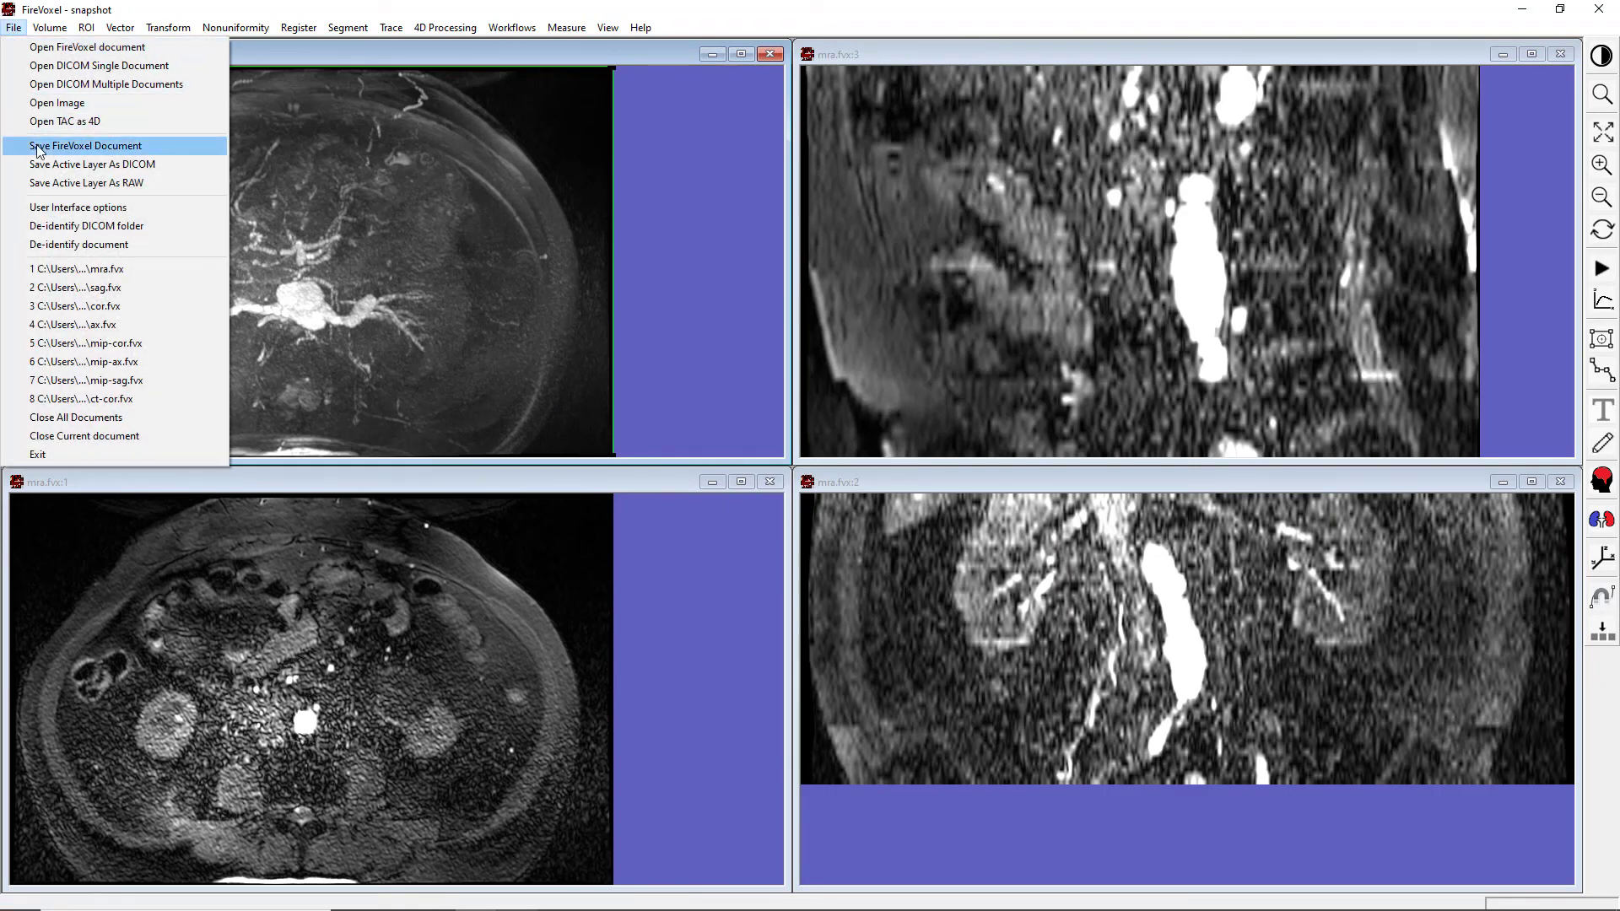
left_click(84, 145)
type("ax")
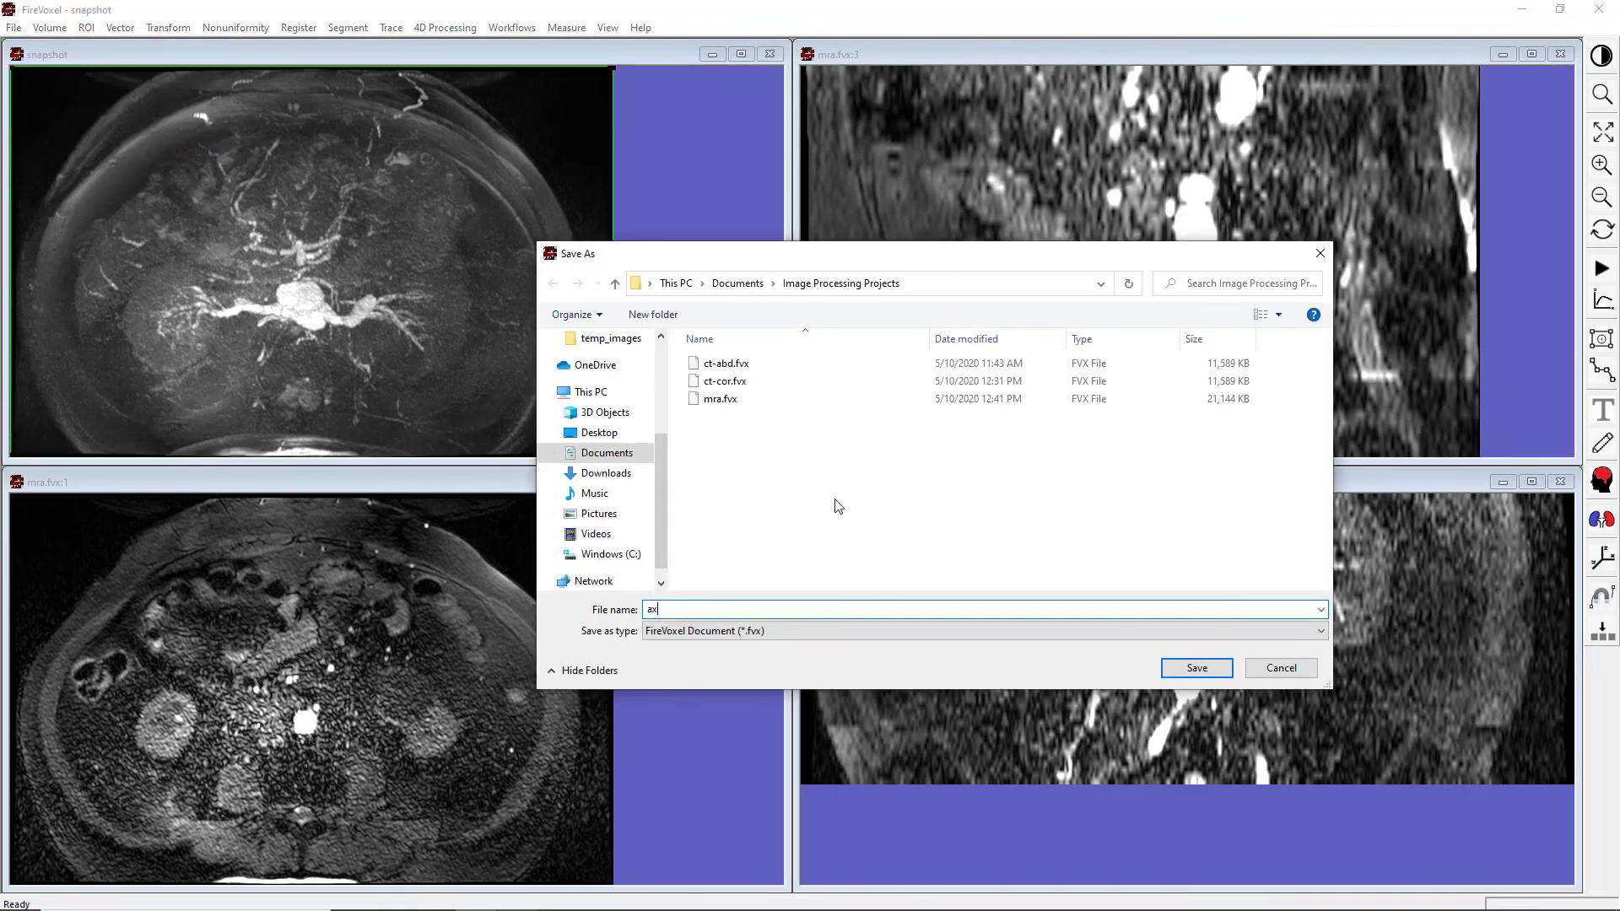
key("Return")
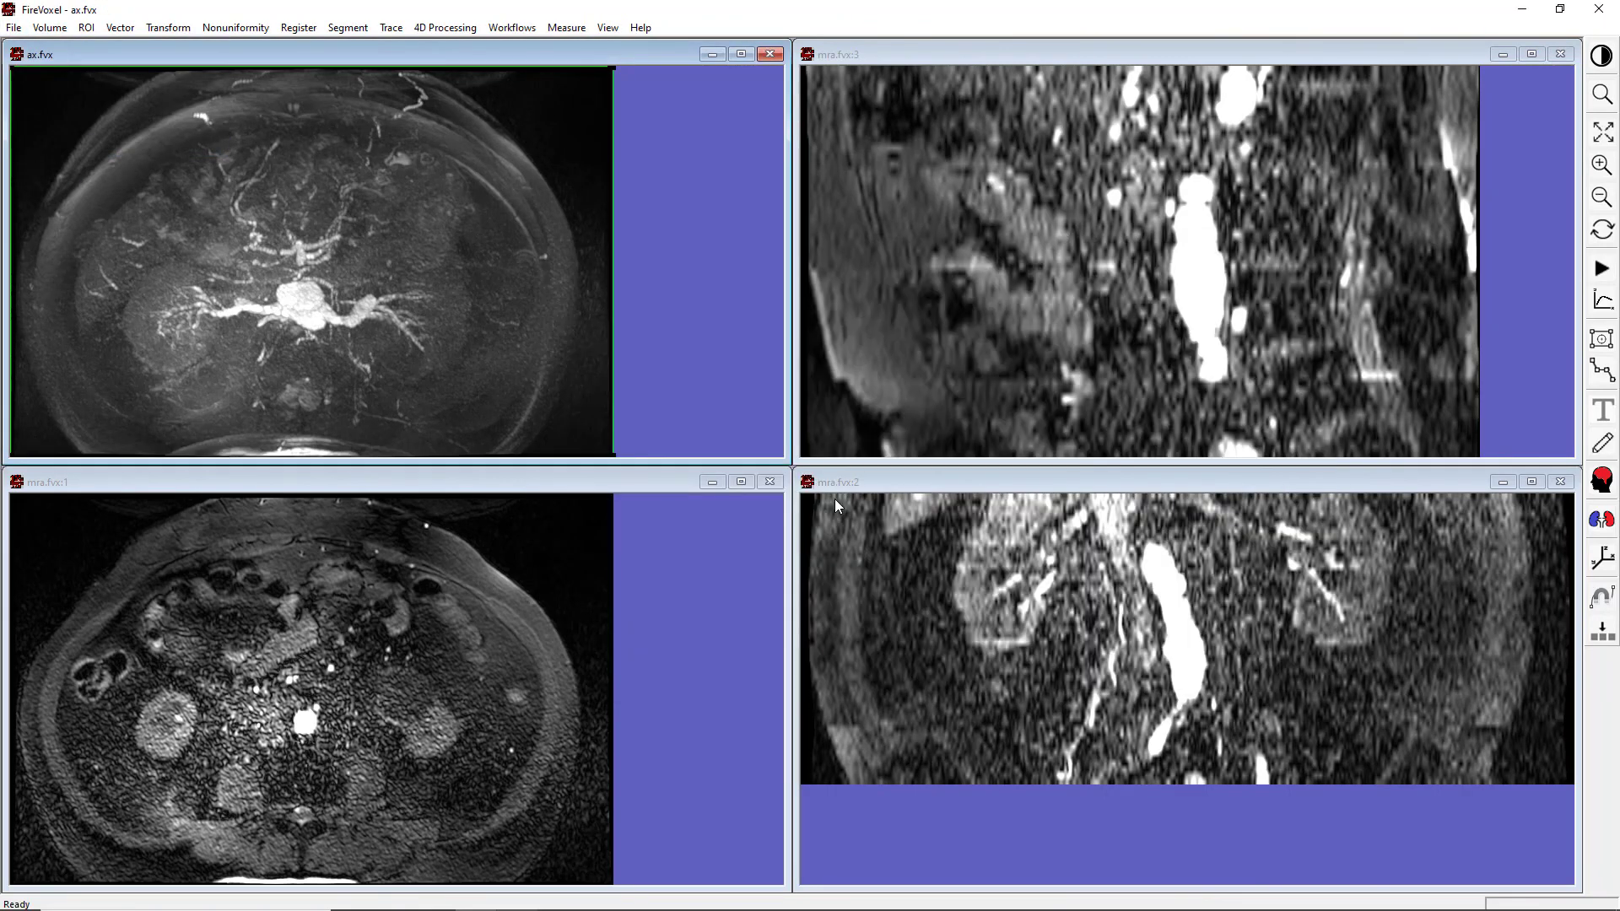
left_click(974, 480)
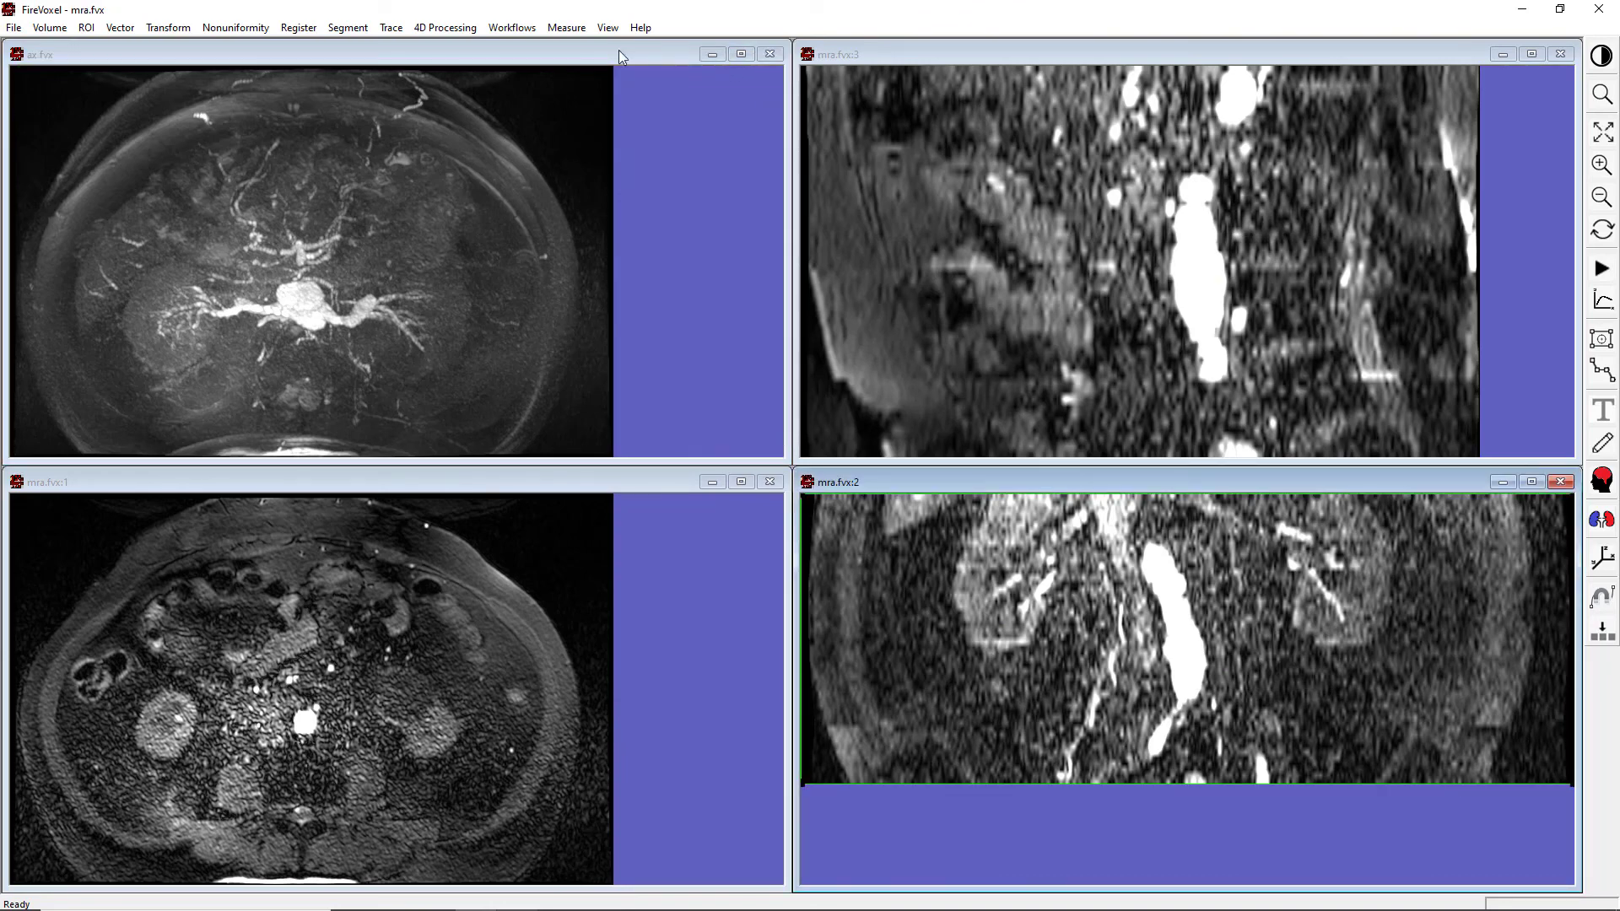
Step: Take a coronal MIP projection snapshot and save it as cor.fvx
left_click(606, 27)
left_click(645, 123)
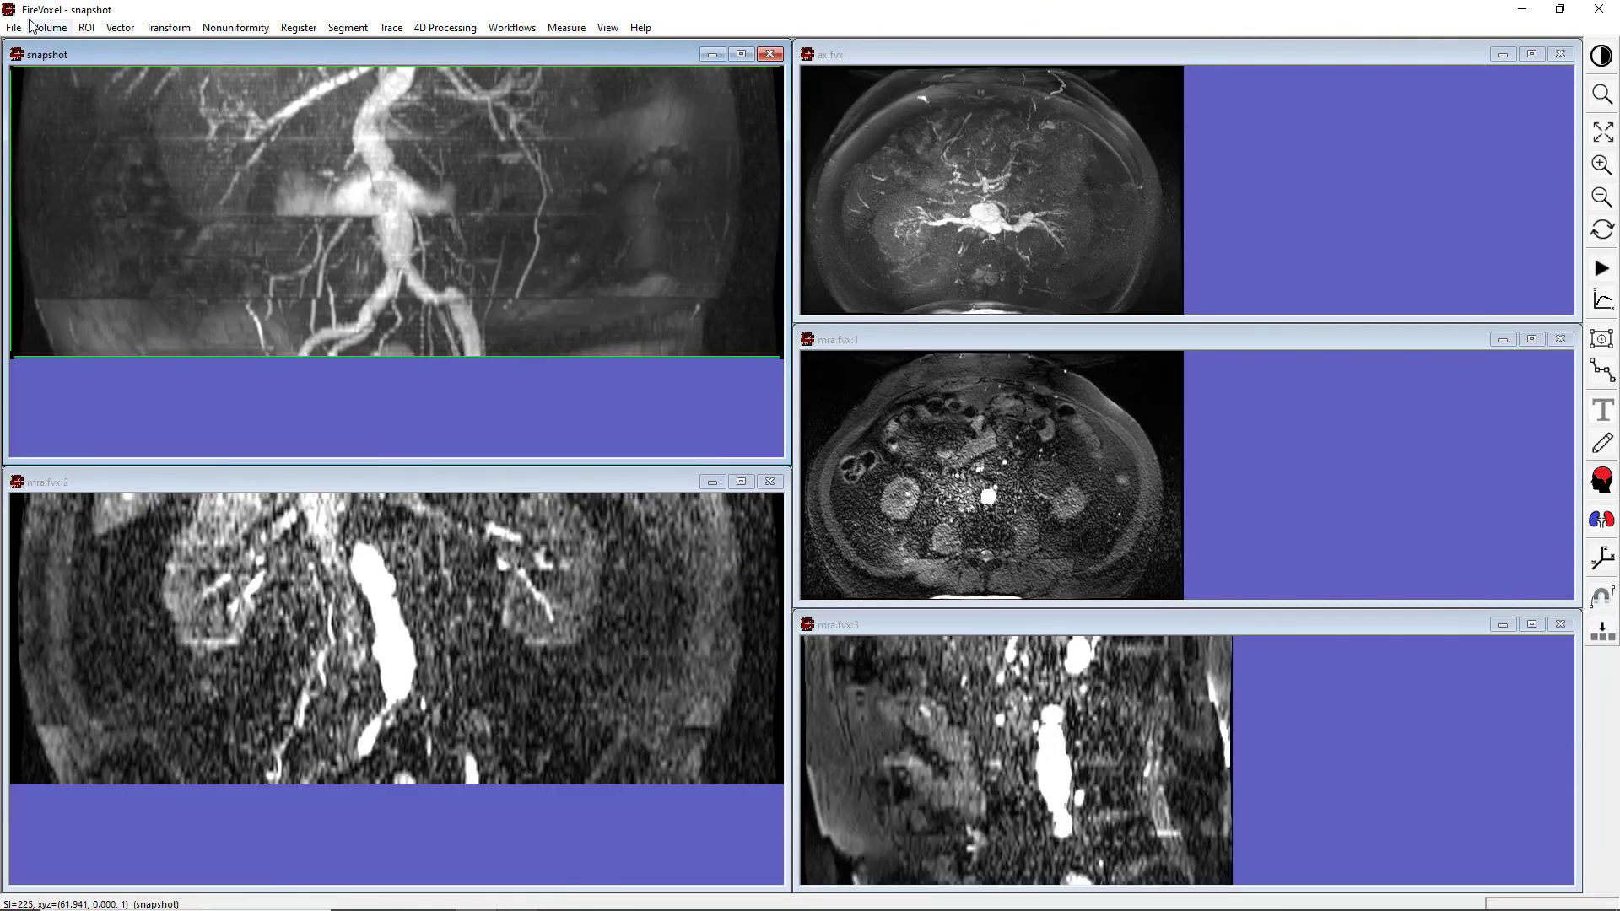
left_click(13, 27)
left_click(64, 147)
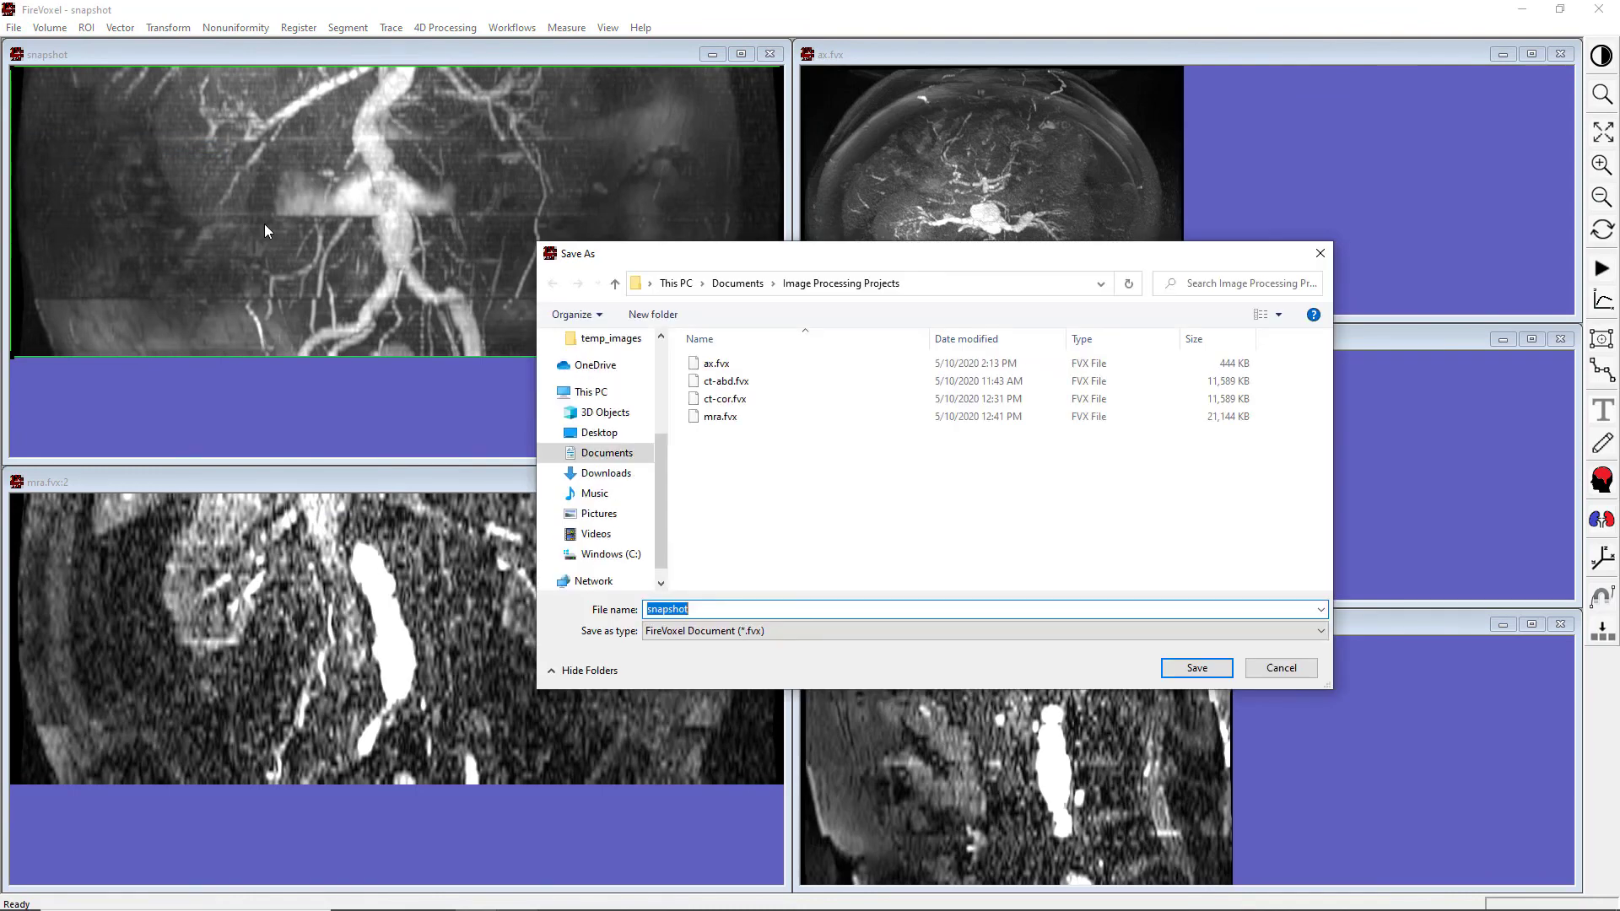
type("cor")
key("Return")
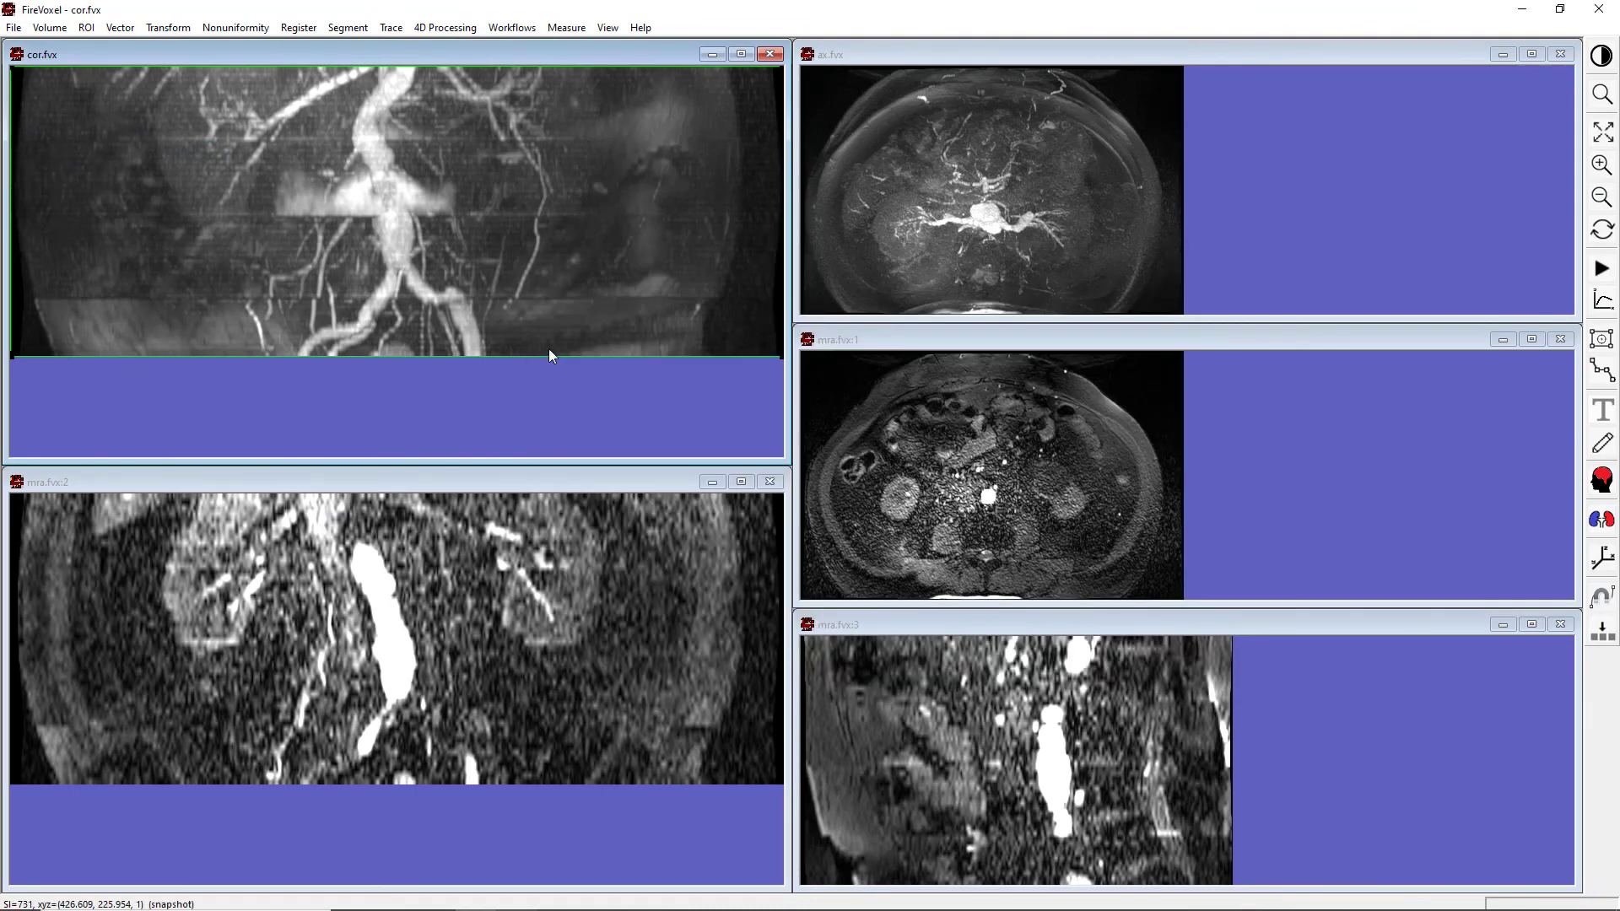
Step: Take a sagittal MIP projection snapshot and save it as sag.fvx
left_click(969, 630)
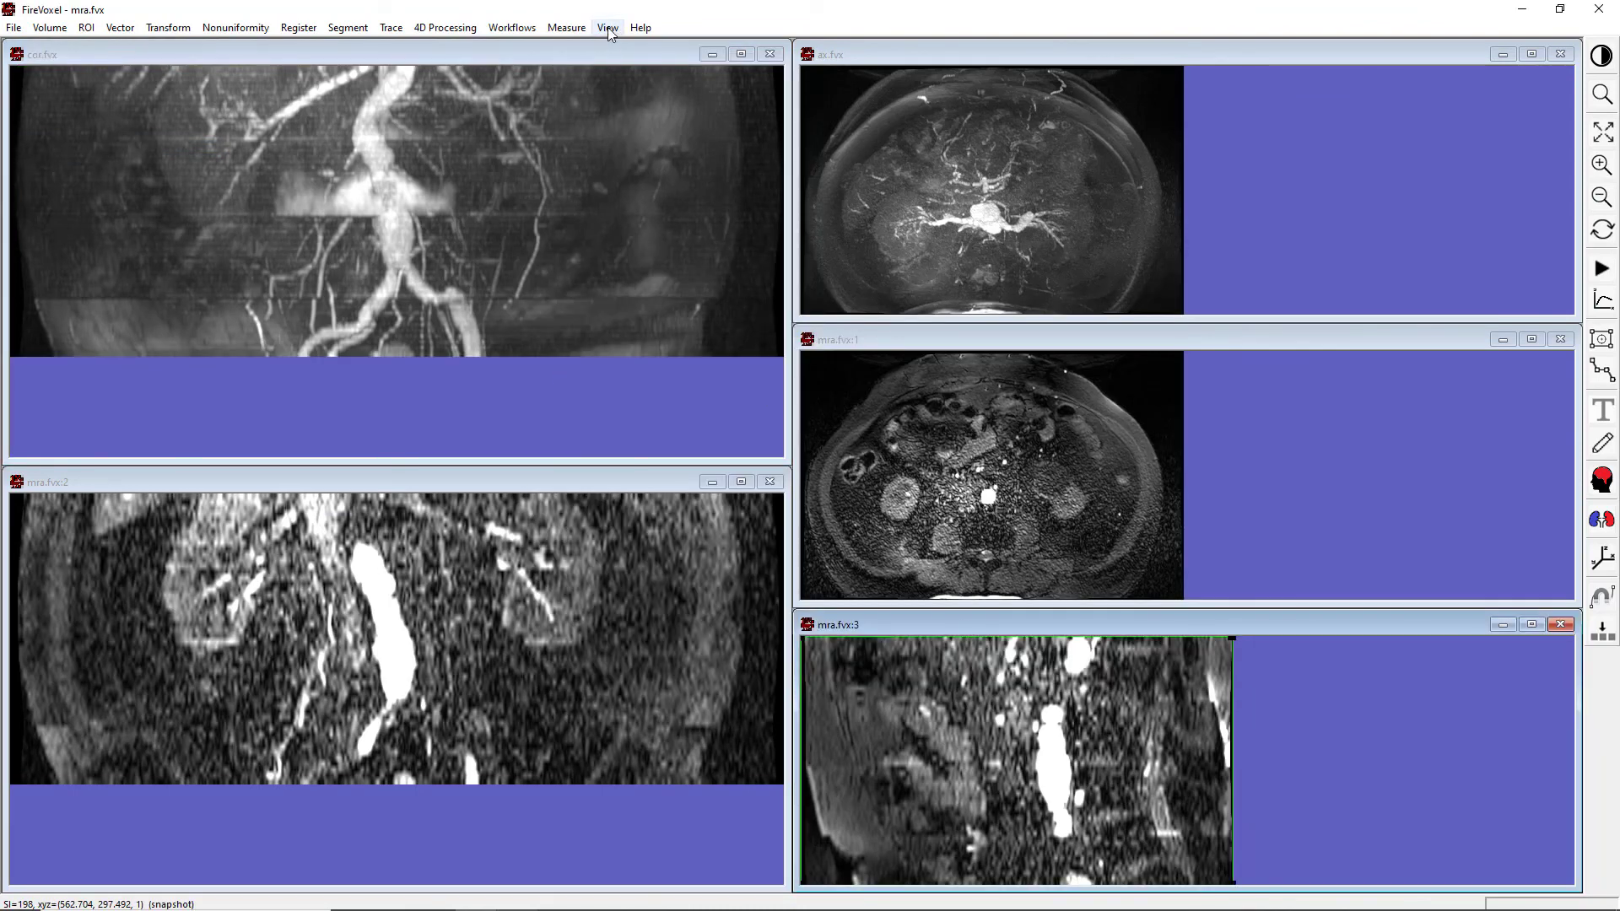
left_click(607, 27)
left_click(642, 129)
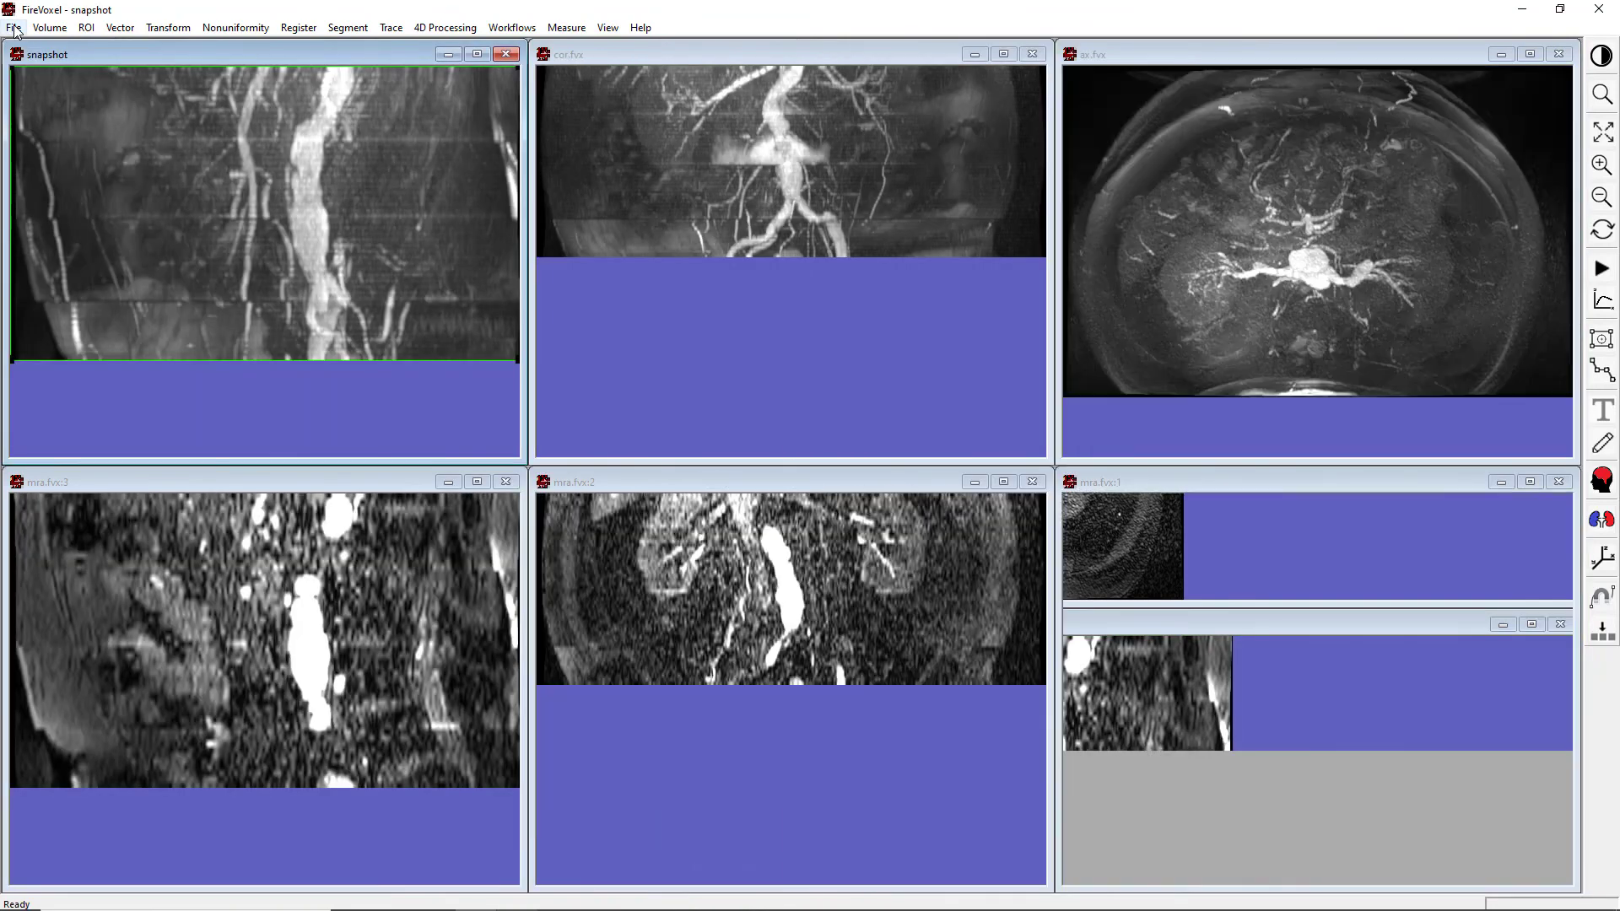
left_click(14, 27)
left_click(85, 144)
type("s")
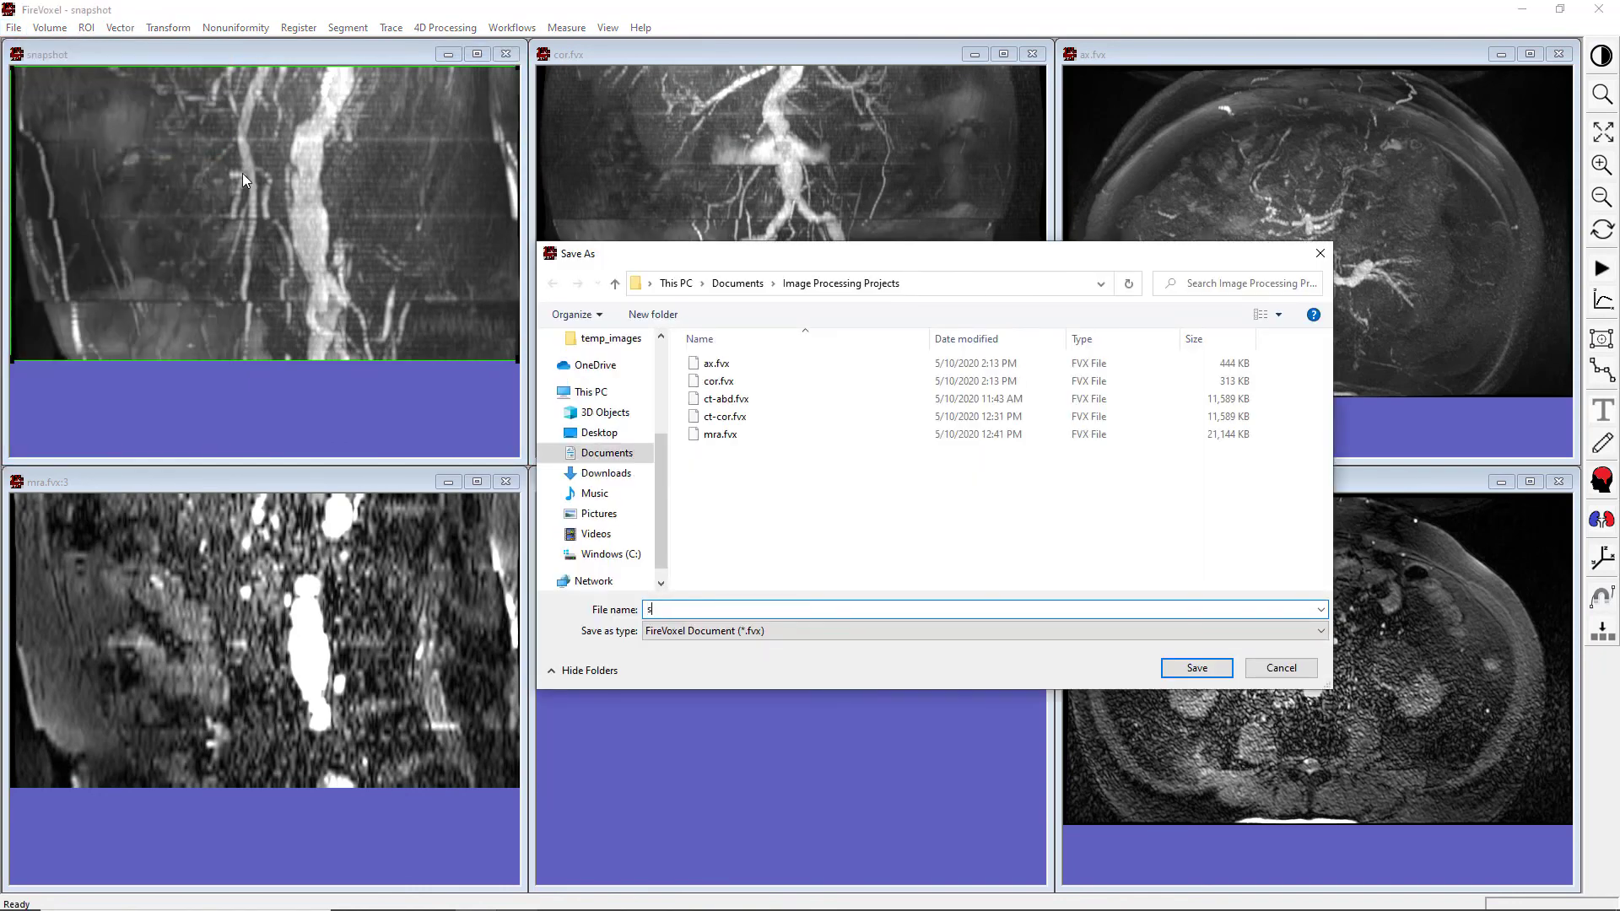
type("ag")
key("Return")
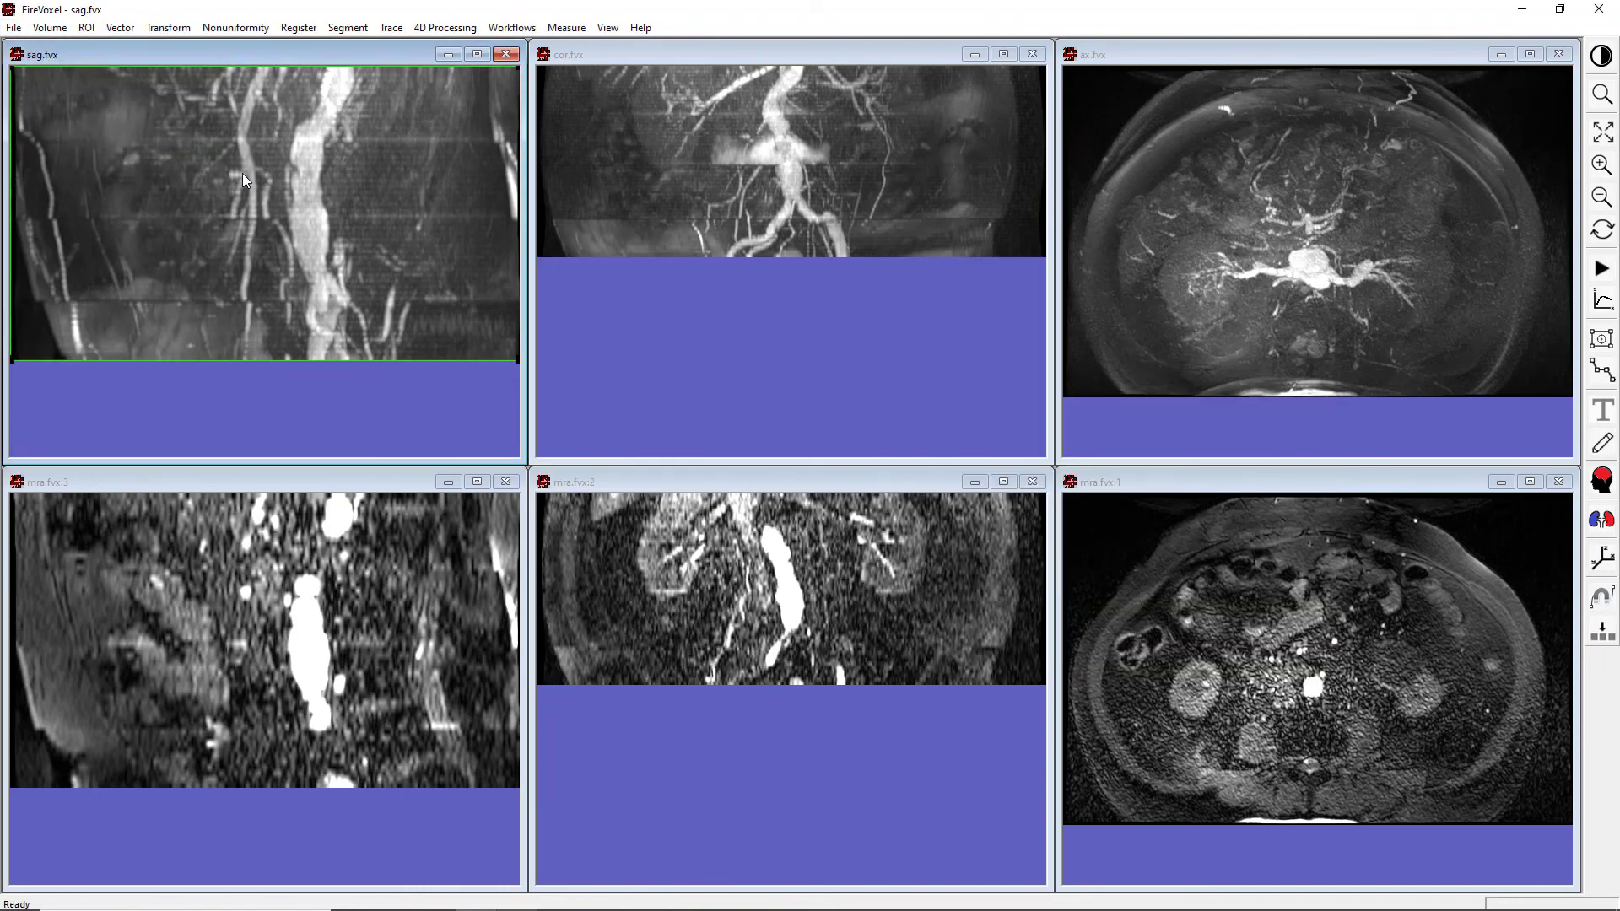